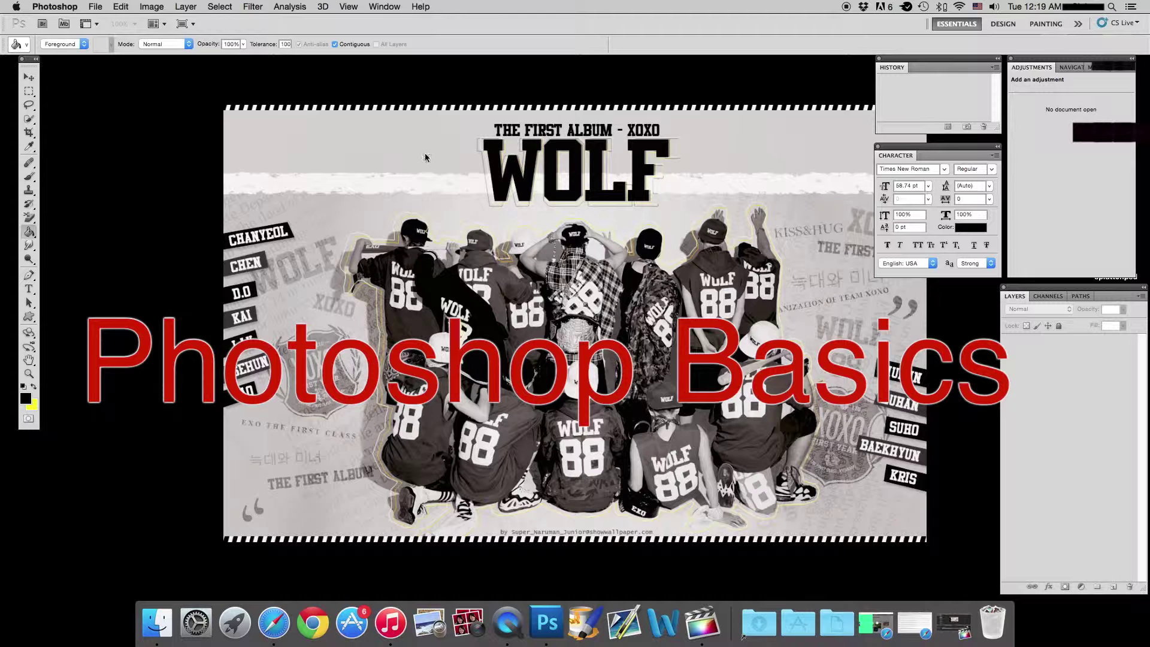
- Select the portrait JPG and the he-loves-me GIF among the desktop files and open both in Photoshop
click(772, 182)
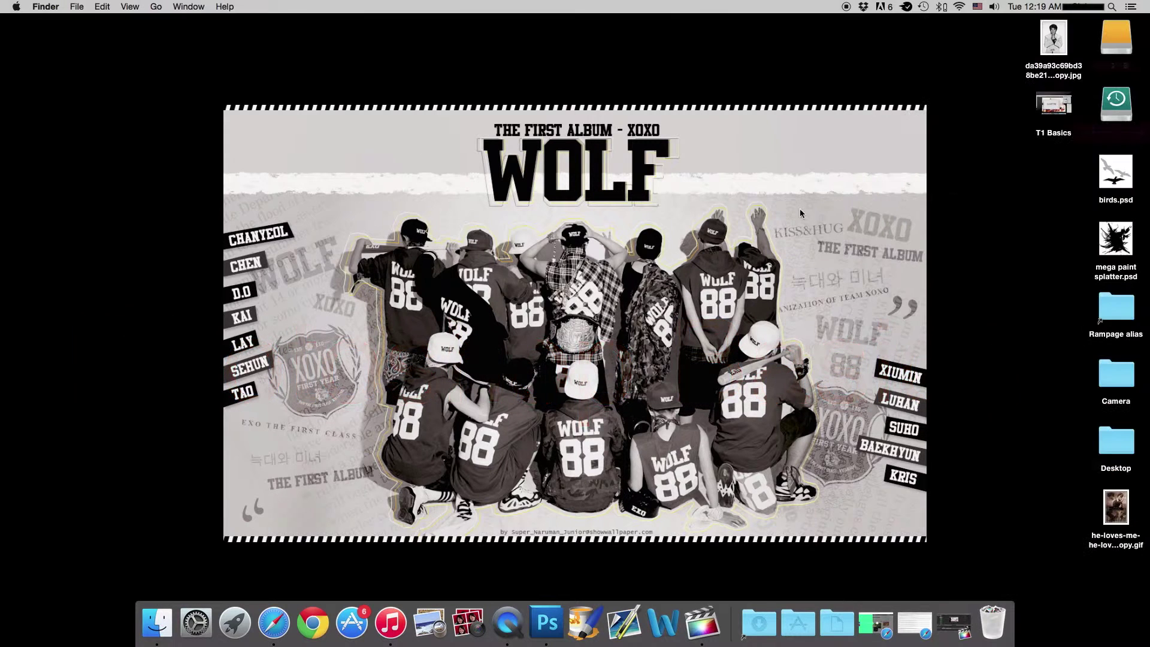
click(1124, 513)
super+click(1054, 36)
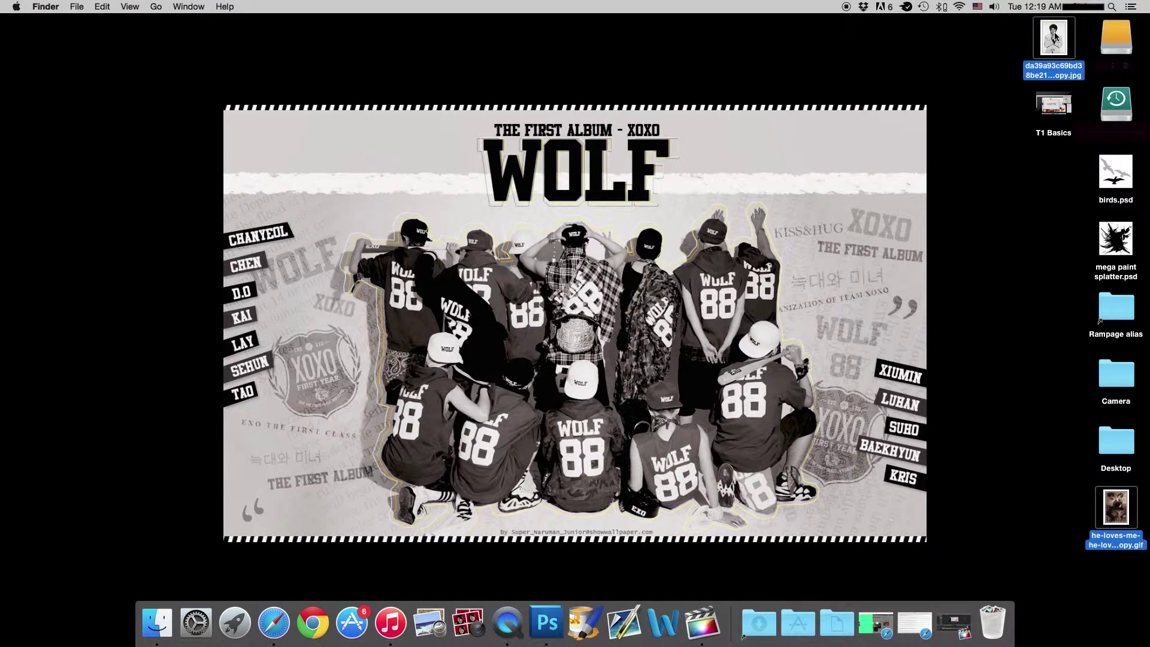
right_click(1054, 36)
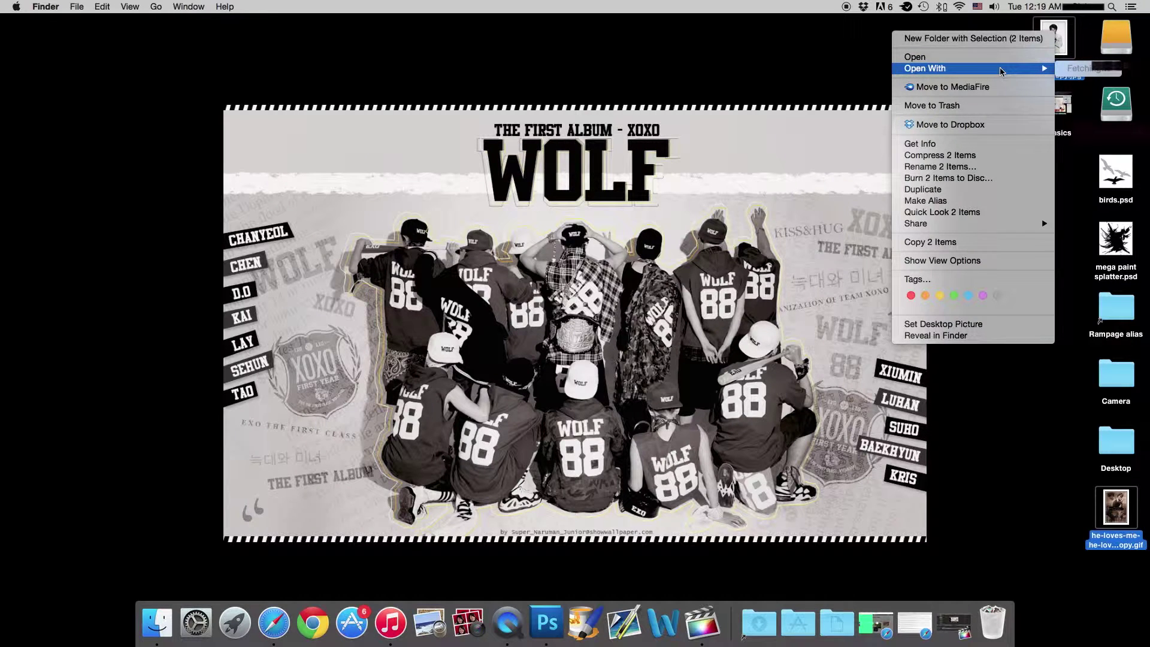
click(833, 105)
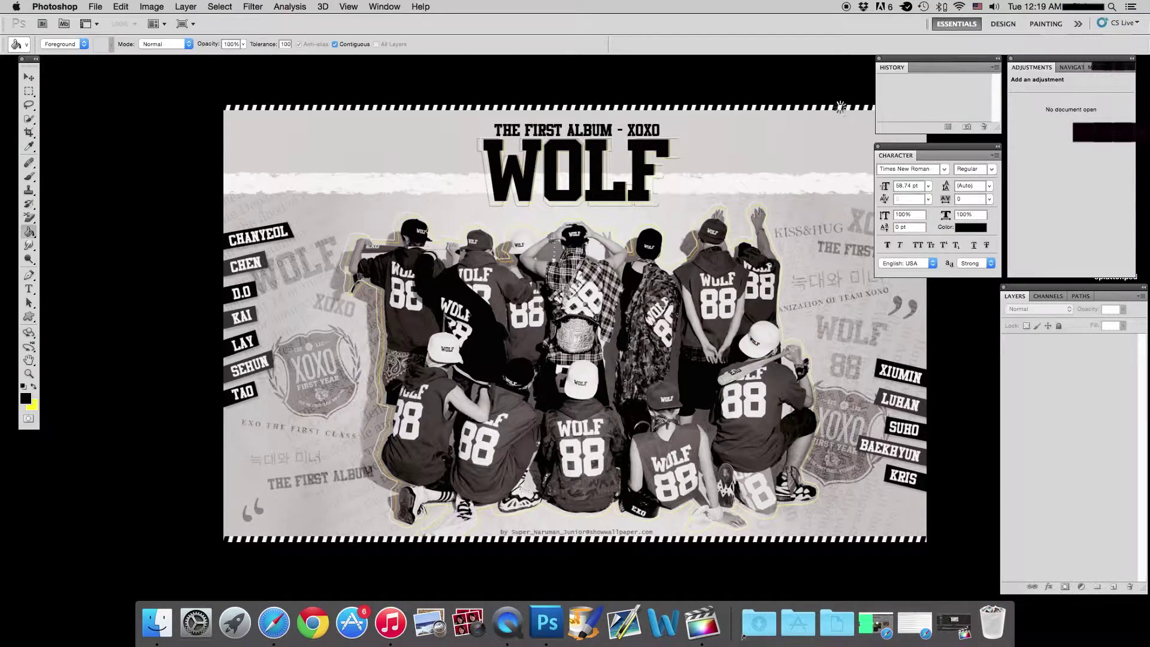
- Resolve the missing colour profile of both images by assigning the profile Adobe RGB (1998)
click(554, 290)
key(Return)
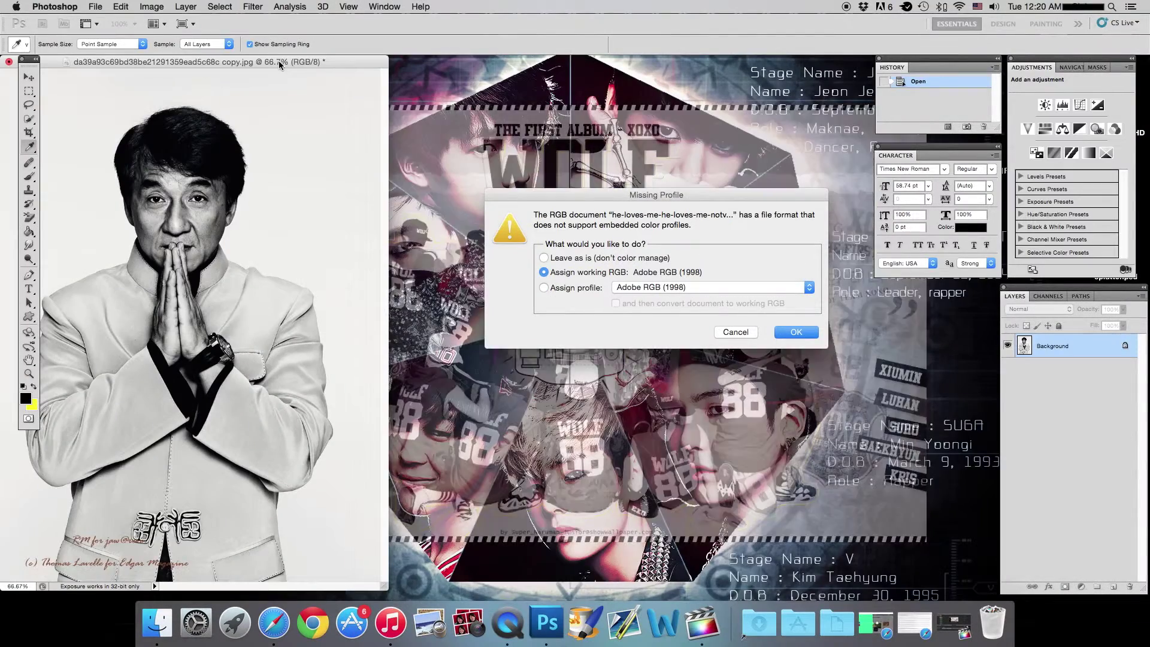
click(551, 288)
key(Return)
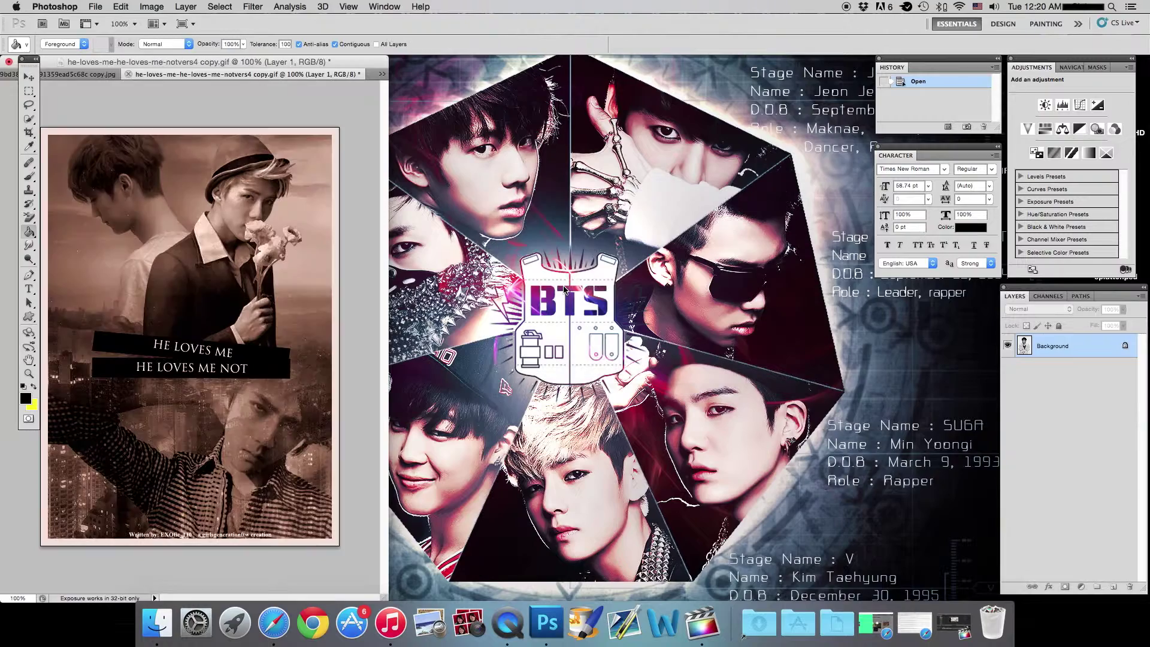
- Place the document window in the middle of the workspace and bring the portrait JPG to the front
drag(273, 66, 614, 66)
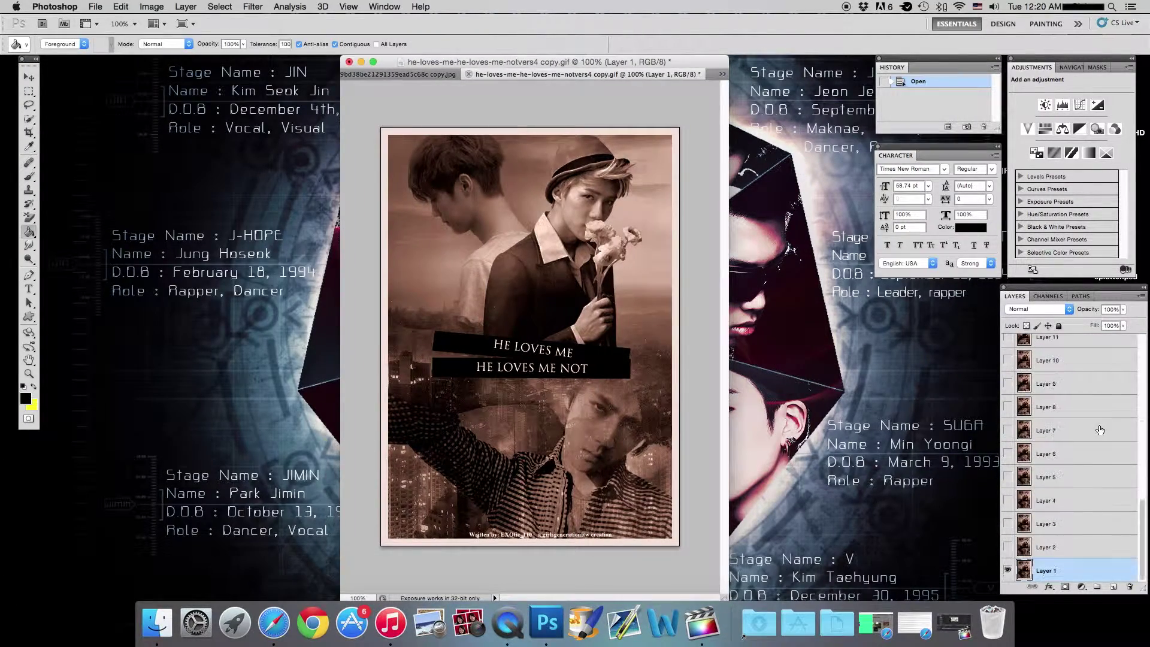
click(414, 76)
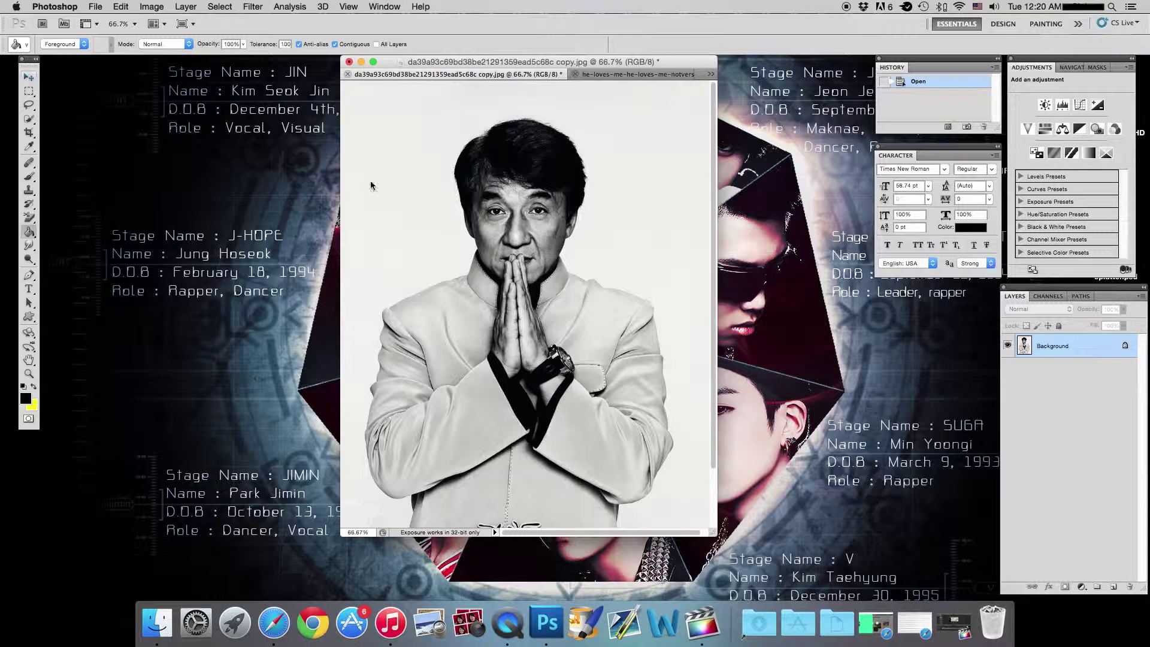
- Convert the portrait's locked Background into Layer 0 and try repositioning it on the canvas with the Move tool
double_click(1099, 350)
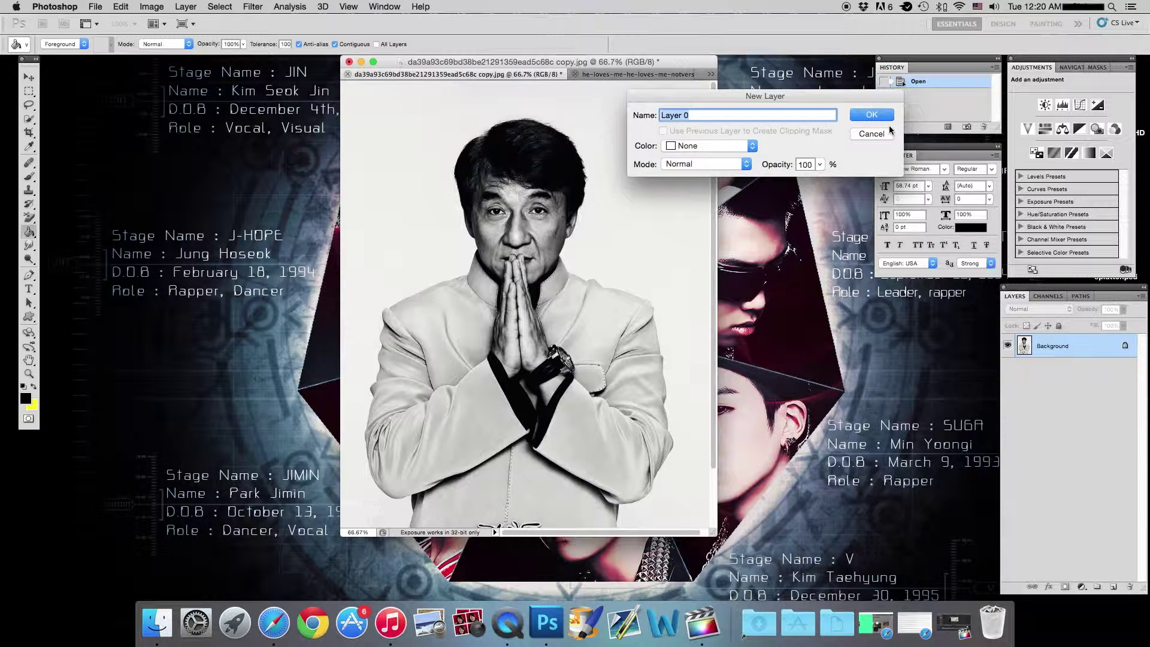
click(883, 116)
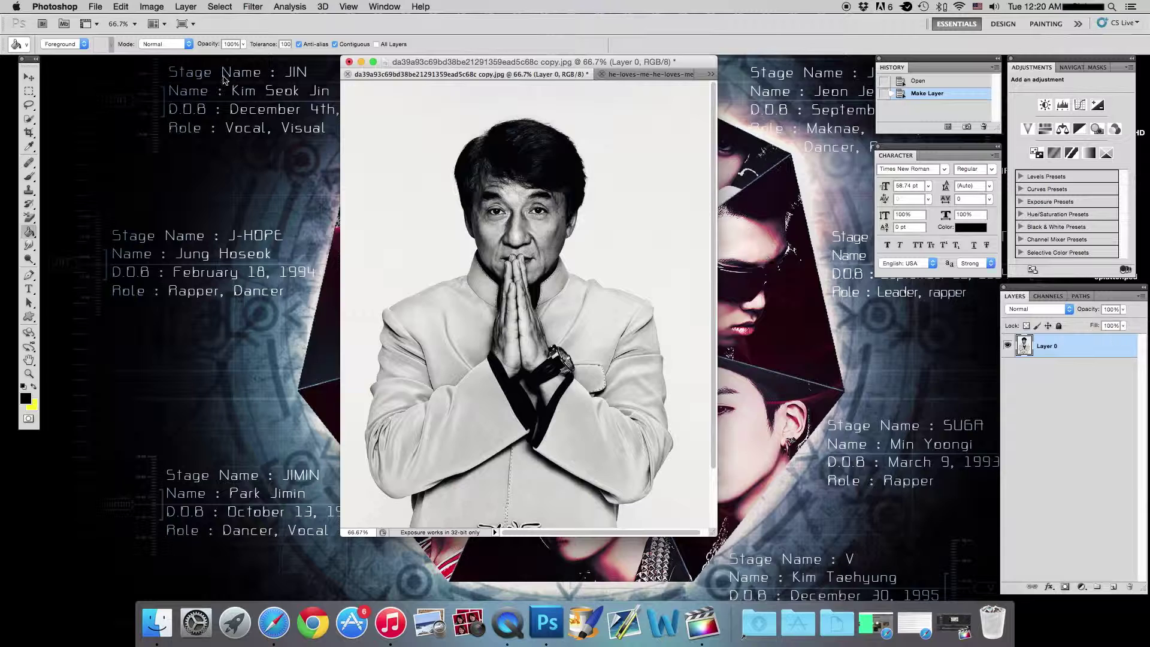
click(29, 78)
drag(610, 198, 401, 181)
drag(407, 287, 573, 258)
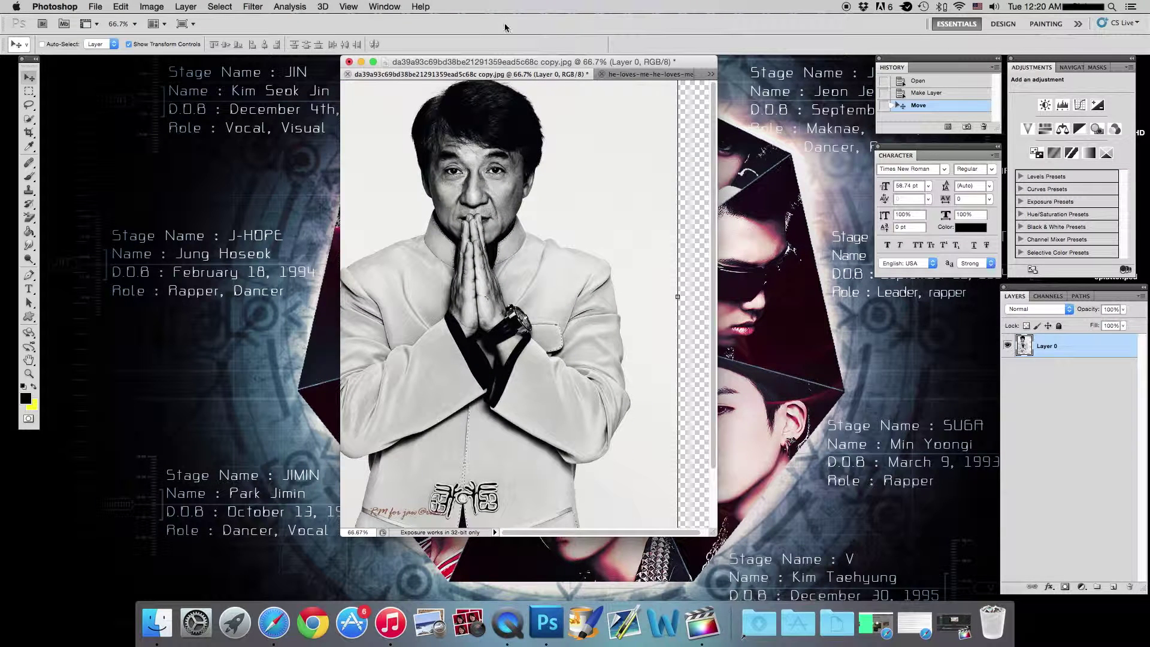
- Revert the portrait to its opened state in the history
click(384, 6)
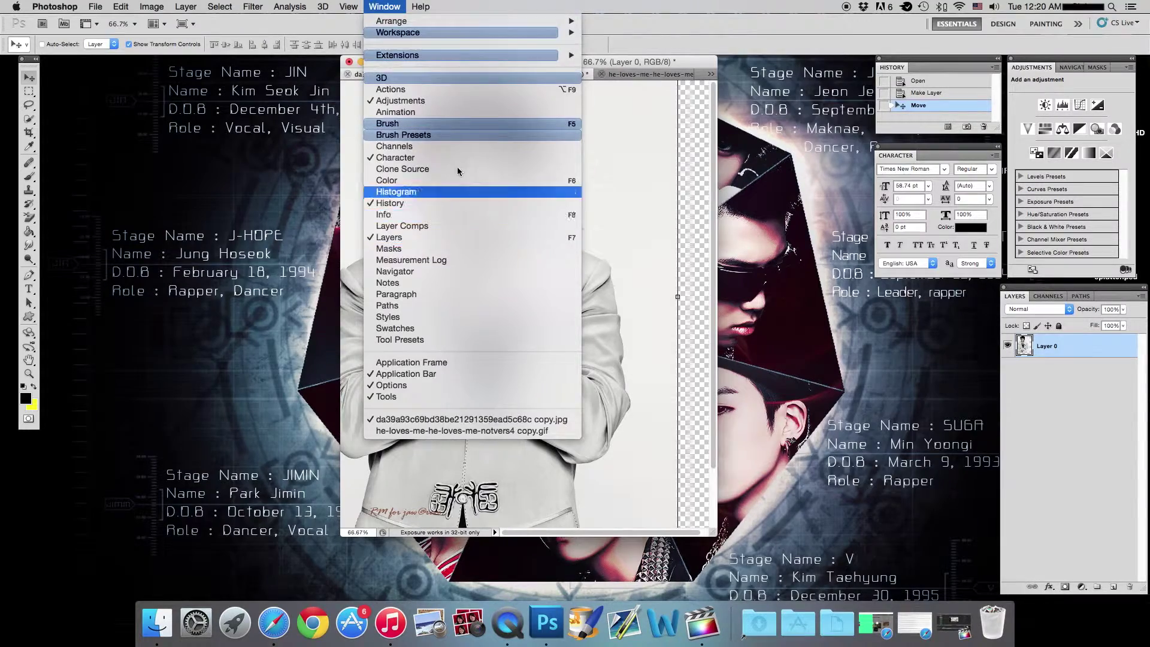
click(397, 9)
click(419, 6)
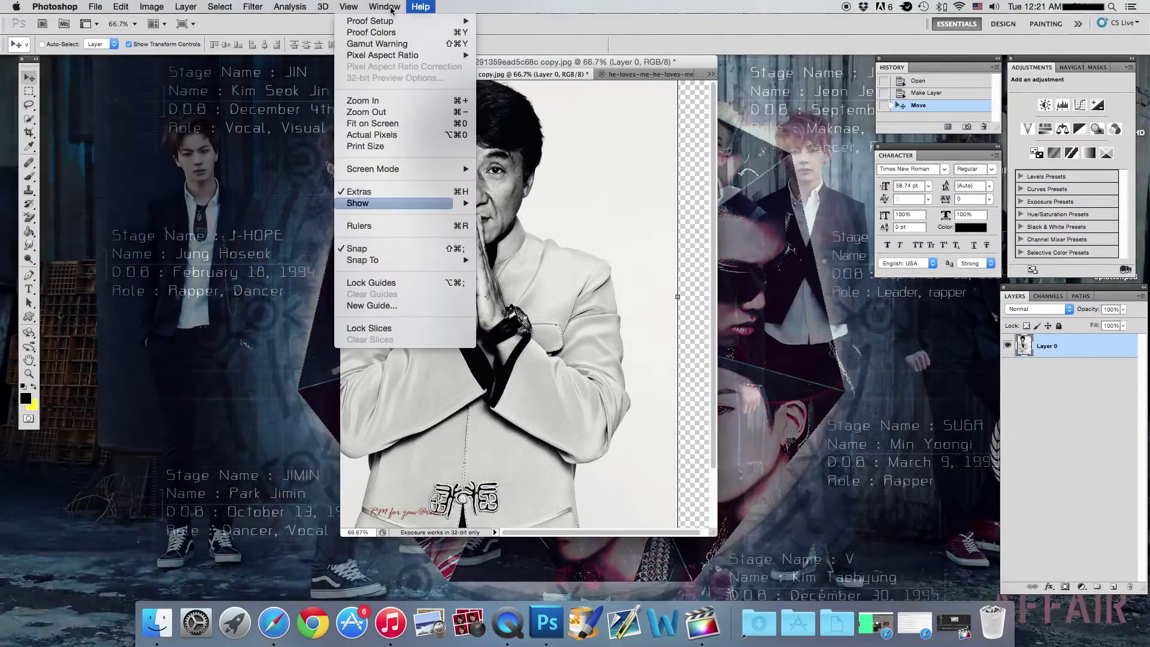
click(386, 7)
click(386, 7)
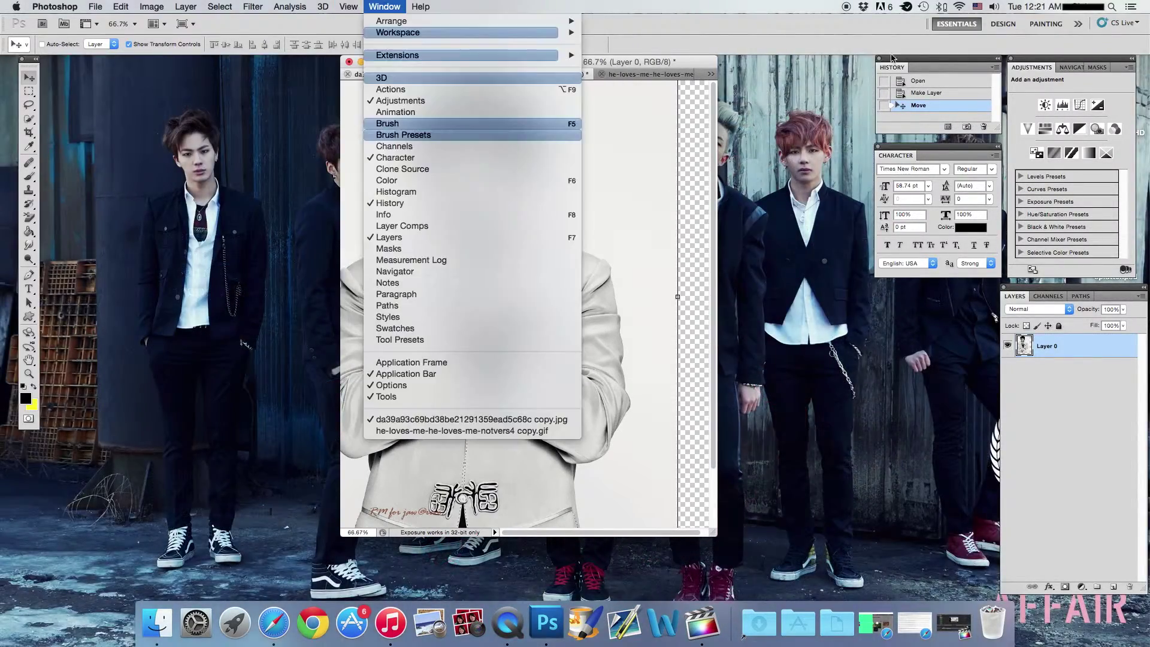
click(703, 19)
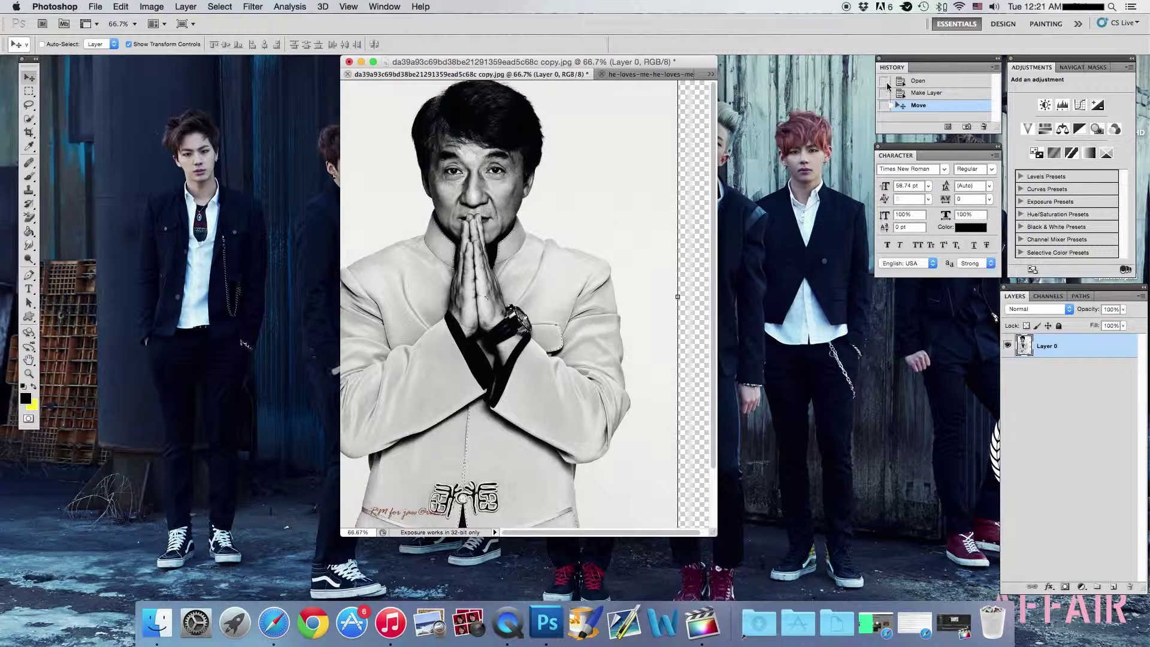
click(918, 82)
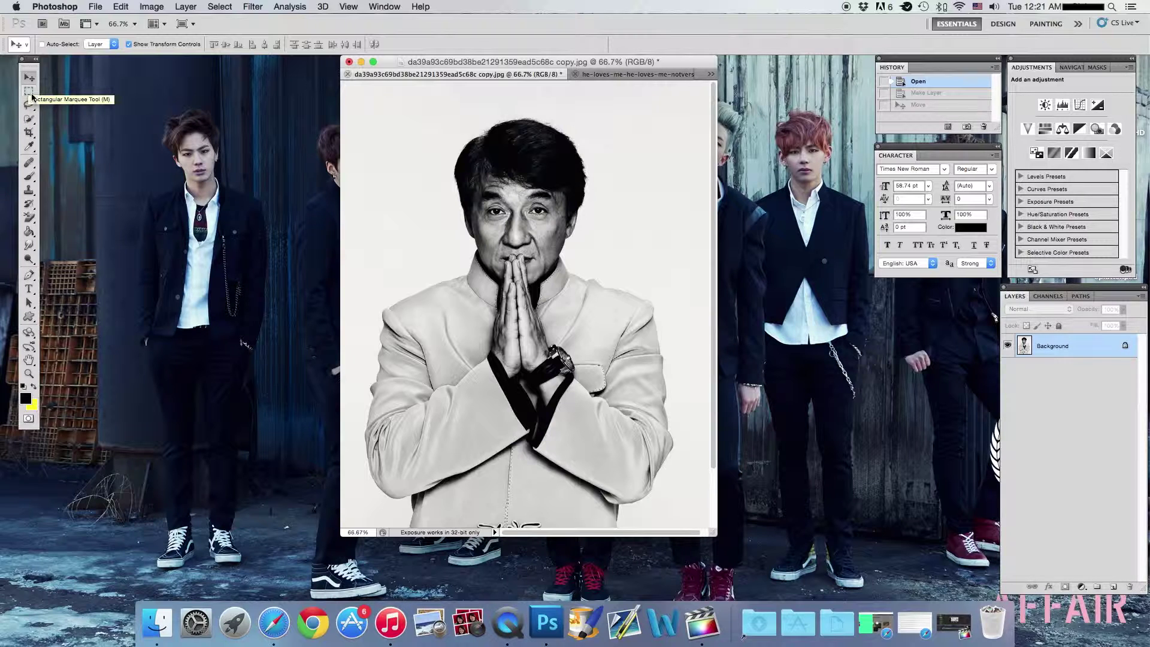
- Examine the available marquee, lasso and quick selection tool variants and the marquee's selection modes
drag(28, 90, 86, 95)
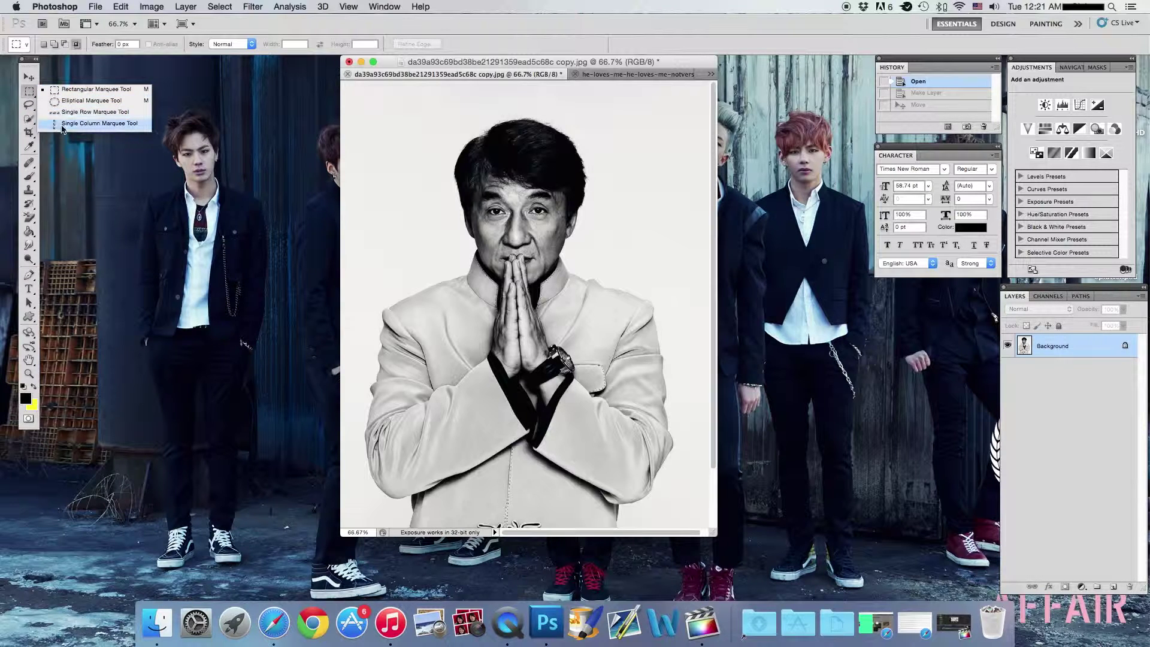
click(31, 96)
click(31, 107)
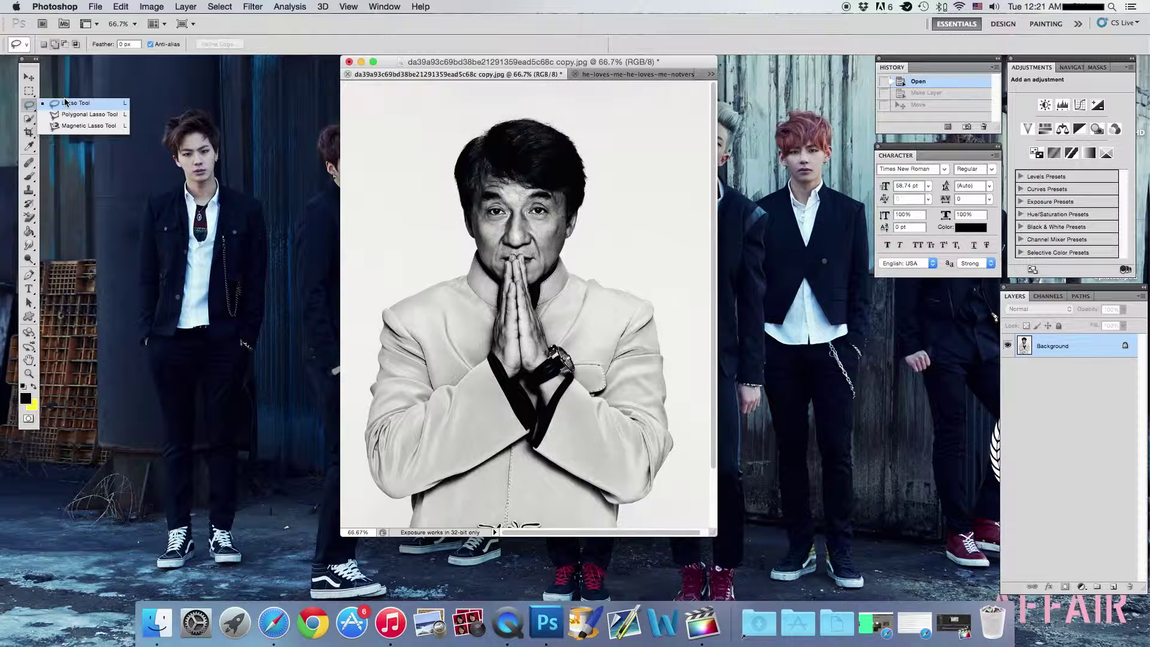
click(30, 118)
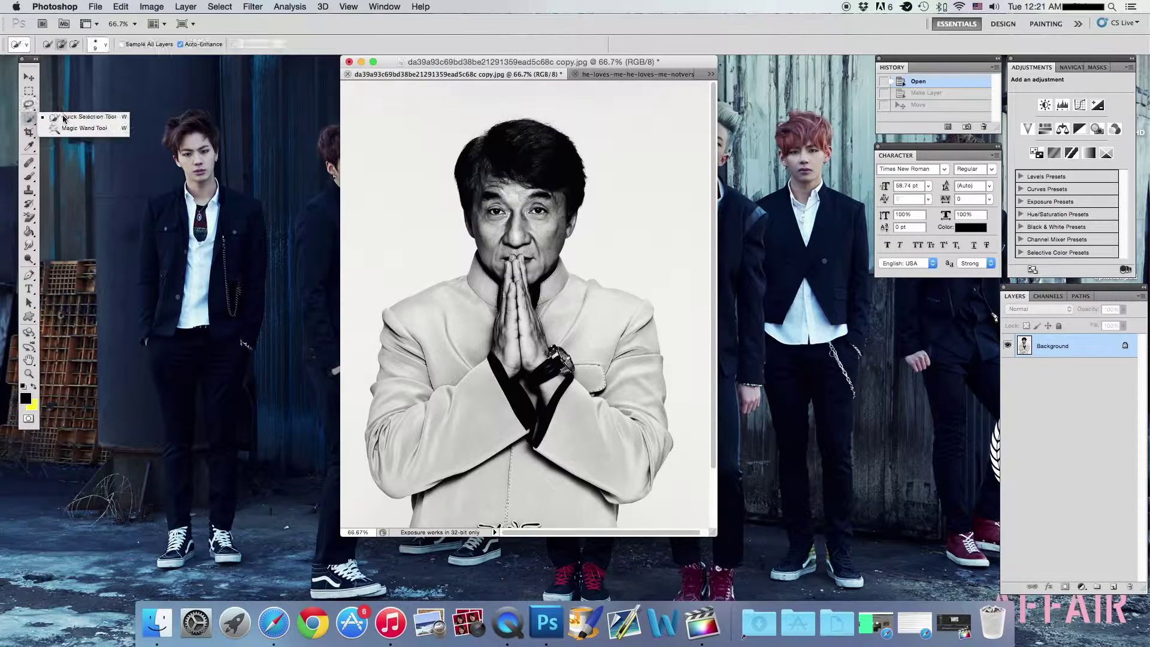
click(30, 91)
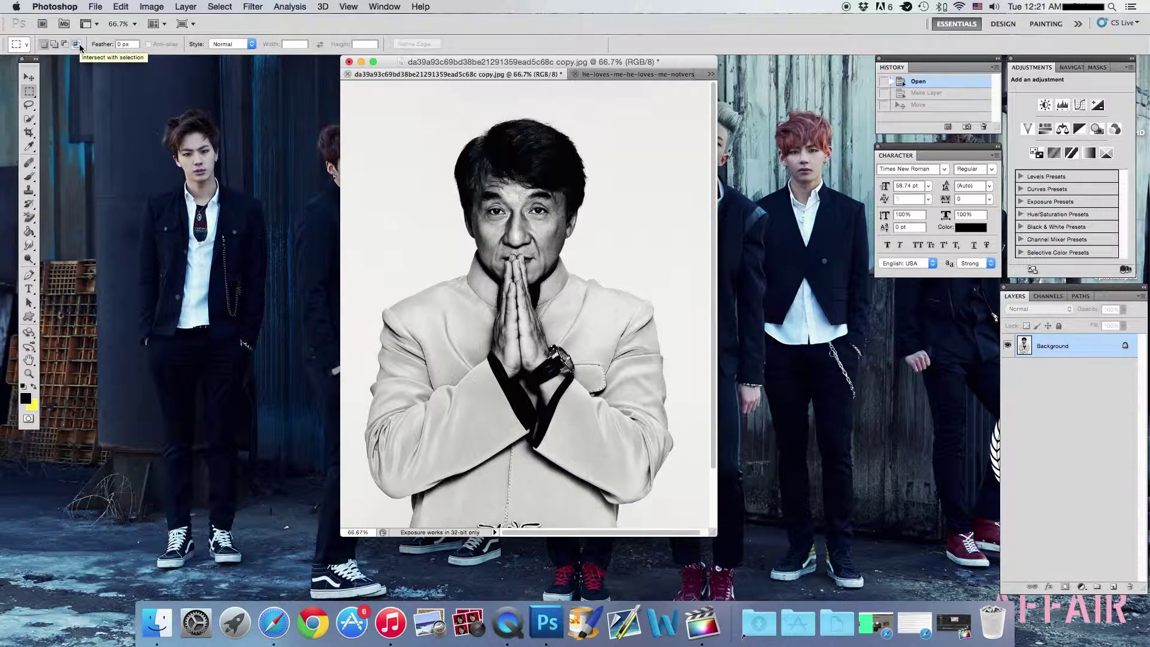
- Try rectangular marquee selections around the man's head with the Rectangular Marquee Tool, undoing each one
click(29, 91)
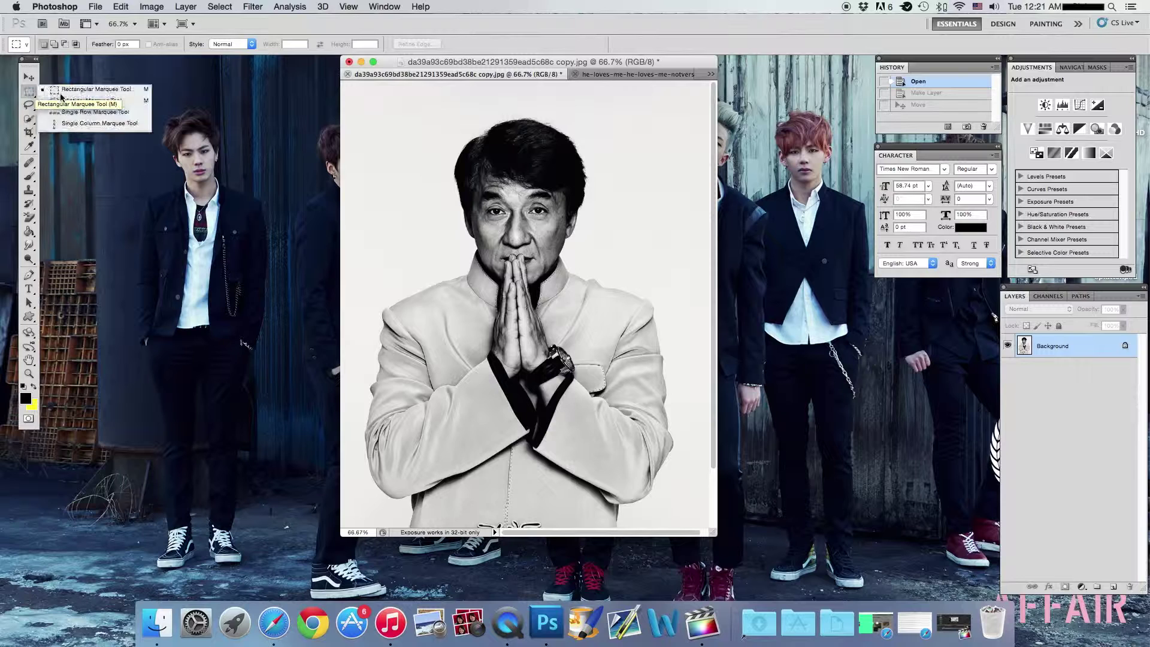
click(90, 89)
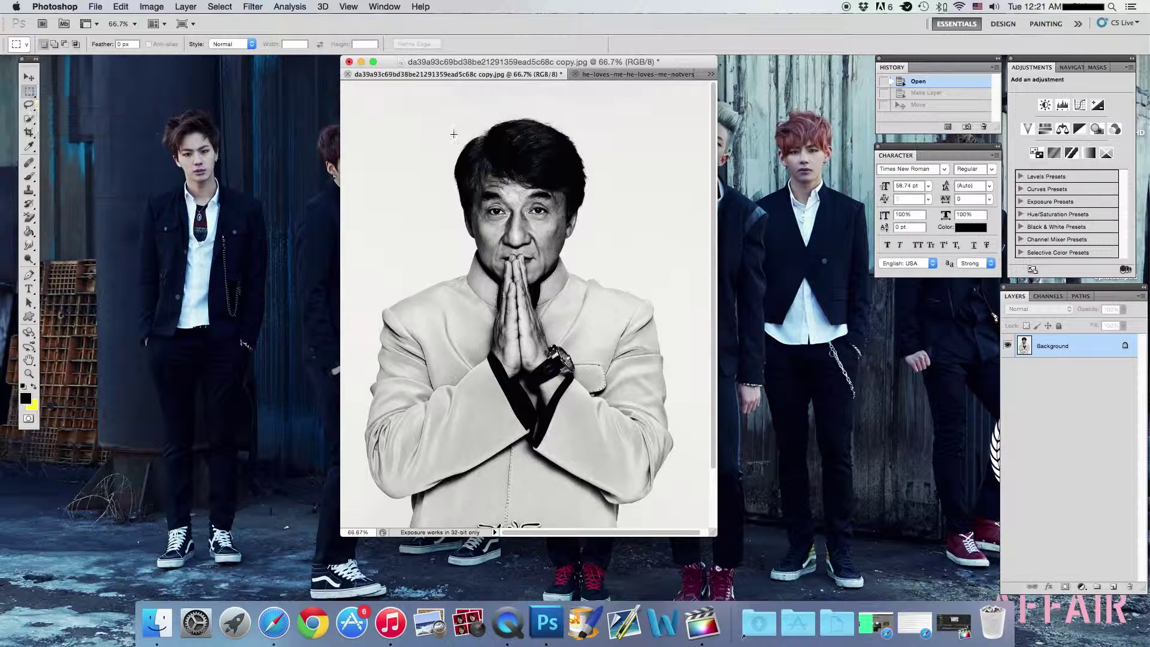
drag(407, 106, 504, 166)
key(ctrl+z)
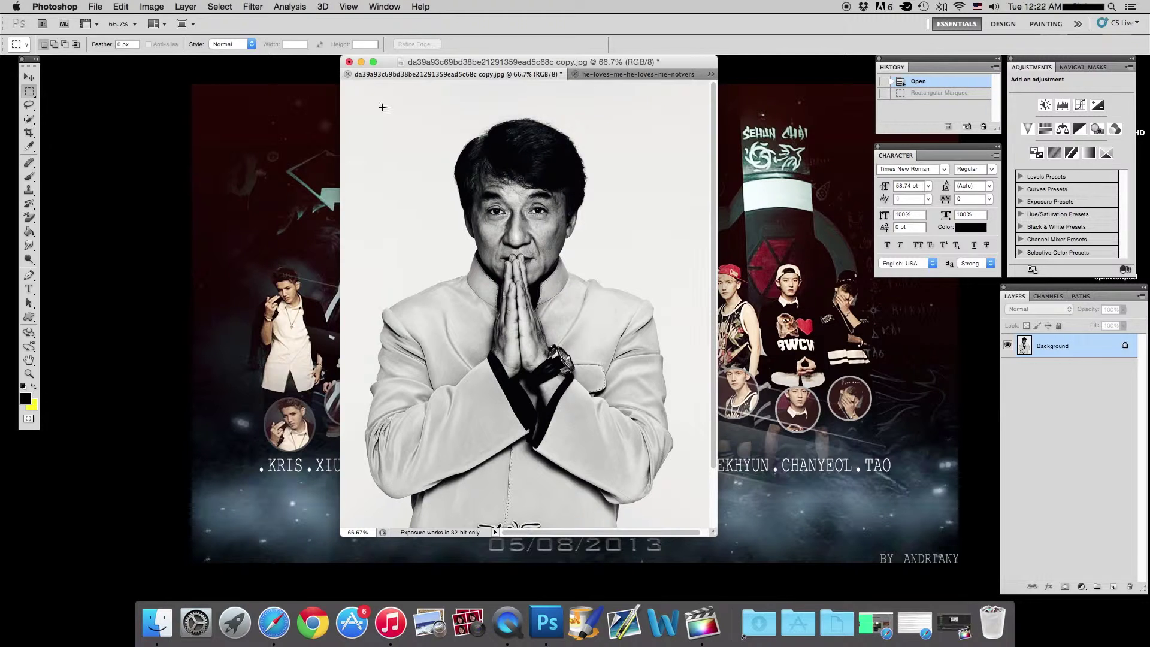
drag(382, 106, 617, 341)
key(ctrl+z)
- Try a circular selection around the head with the Elliptical Marquee Tool and revert to the opened state
drag(29, 91, 94, 103)
drag(594, 301, 642, 359)
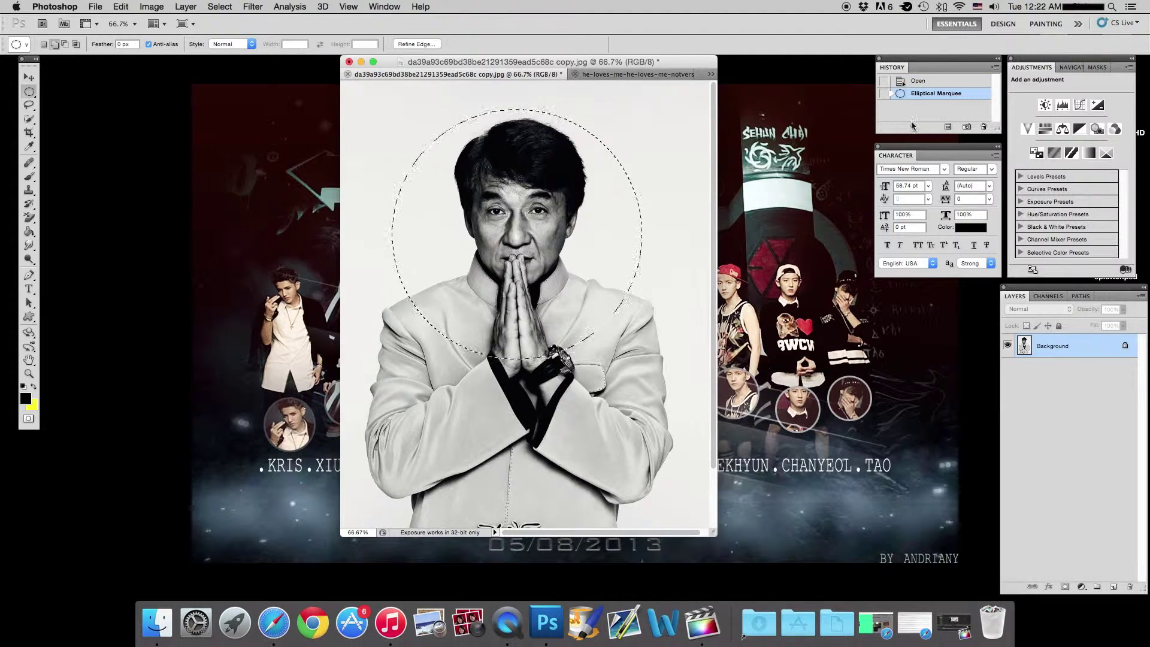
click(918, 80)
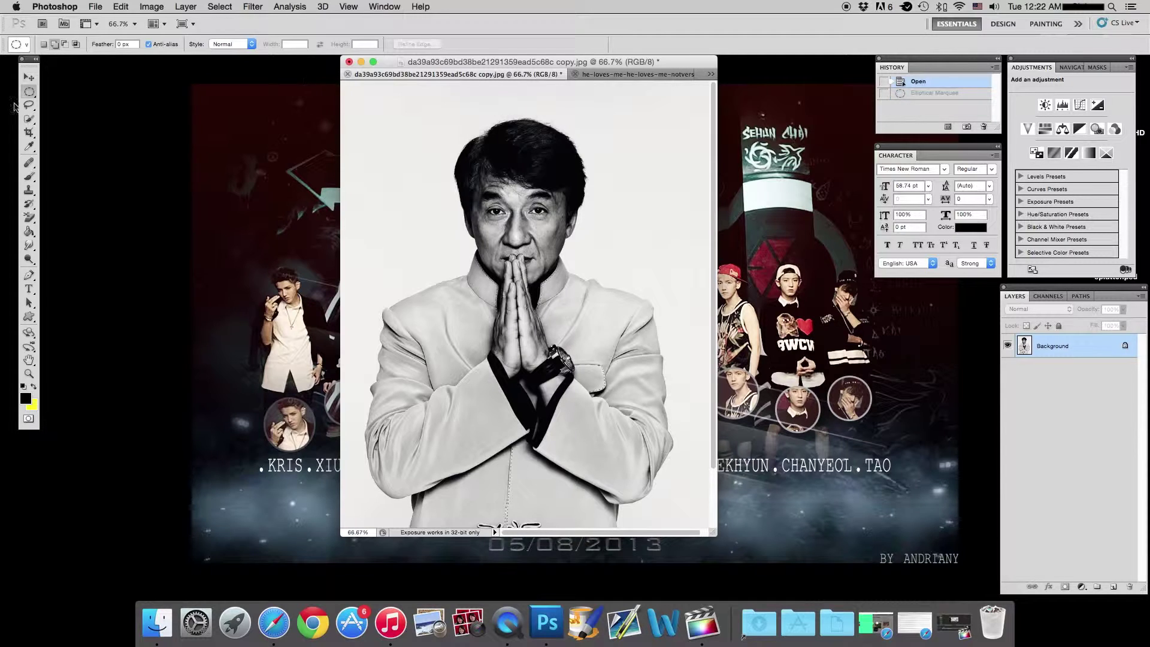
- Try freehand Lasso selections around both eyes and the mouth area, added to one another, and deselect them
click(32, 106)
drag(32, 105, 72, 104)
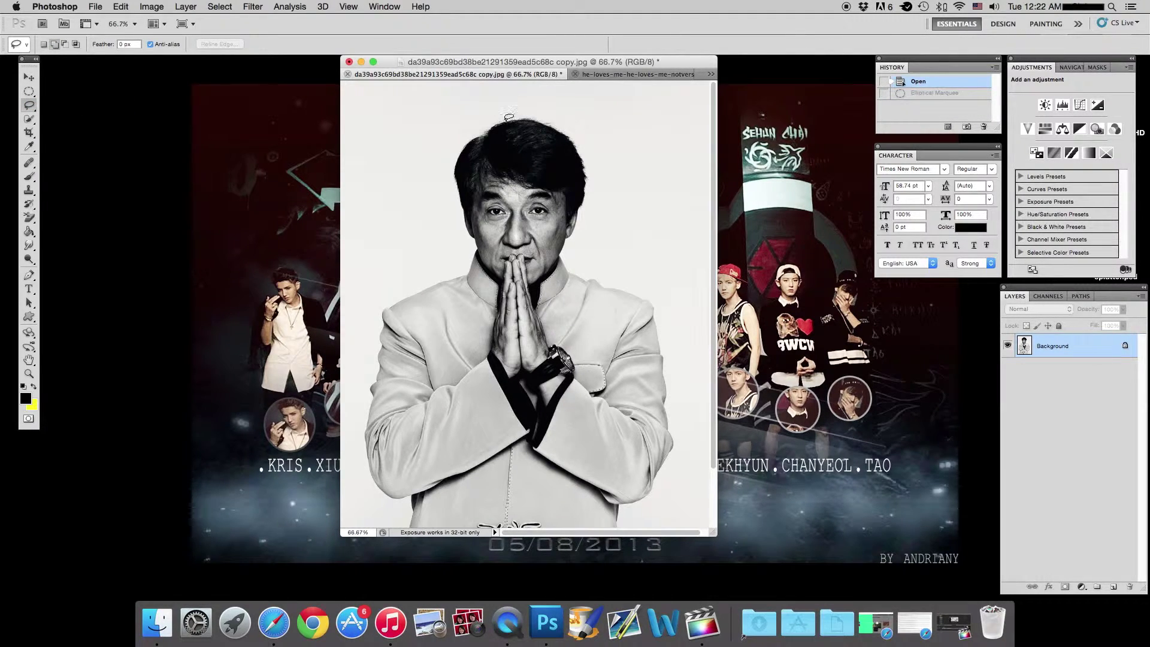
mouse_move(498, 120)
mouse_down()
mouse_move(528, 116)
mouse_move(593, 147)
mouse_move(499, 265)
mouse_move(473, 114)
mouse_move(497, 120)
mouse_up()
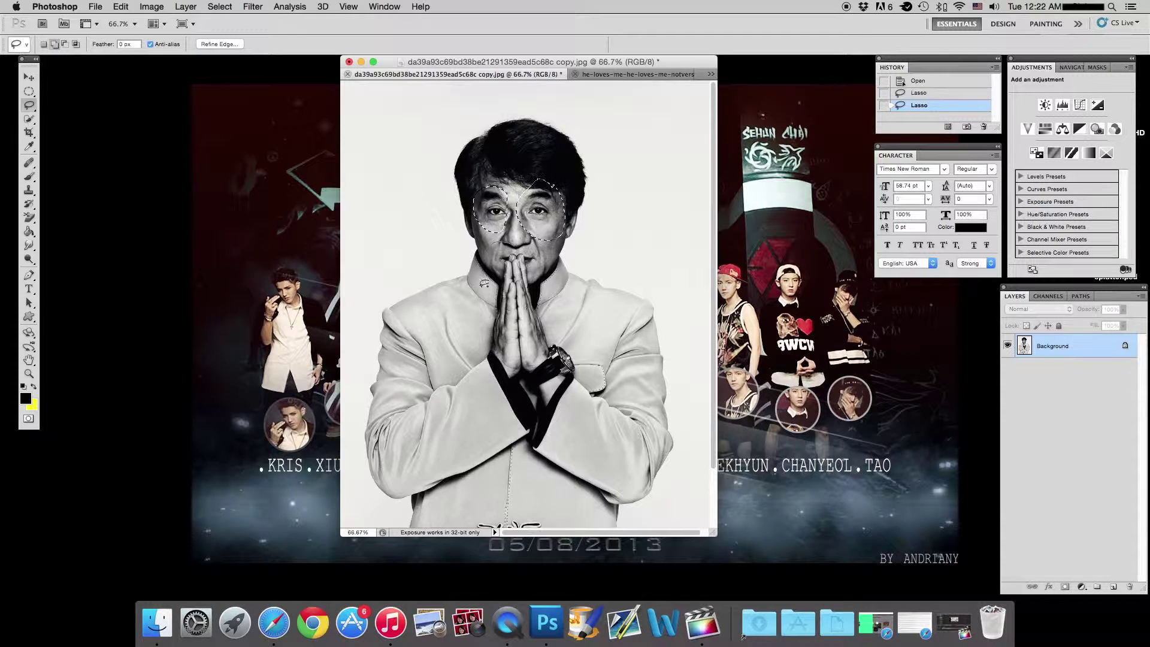
drag(501, 247, 503, 249)
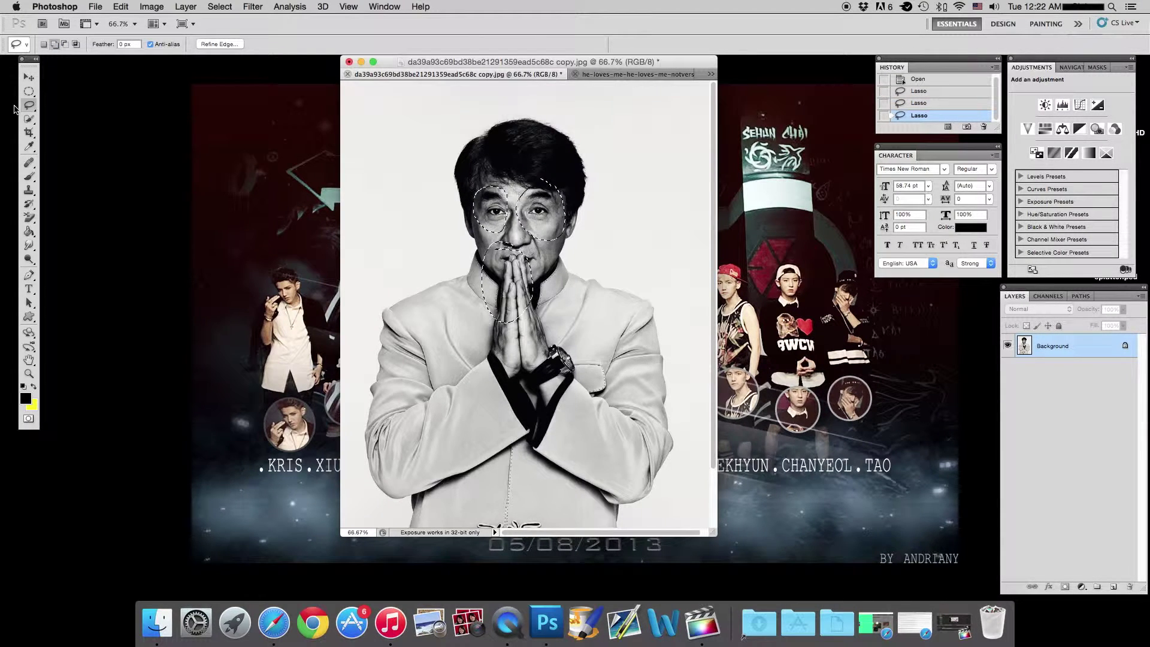
click(457, 151)
- Try a straight-edged Polygonal Lasso selection along the shoulder on the image's left side and deselect it
drag(29, 105, 74, 109)
click(78, 115)
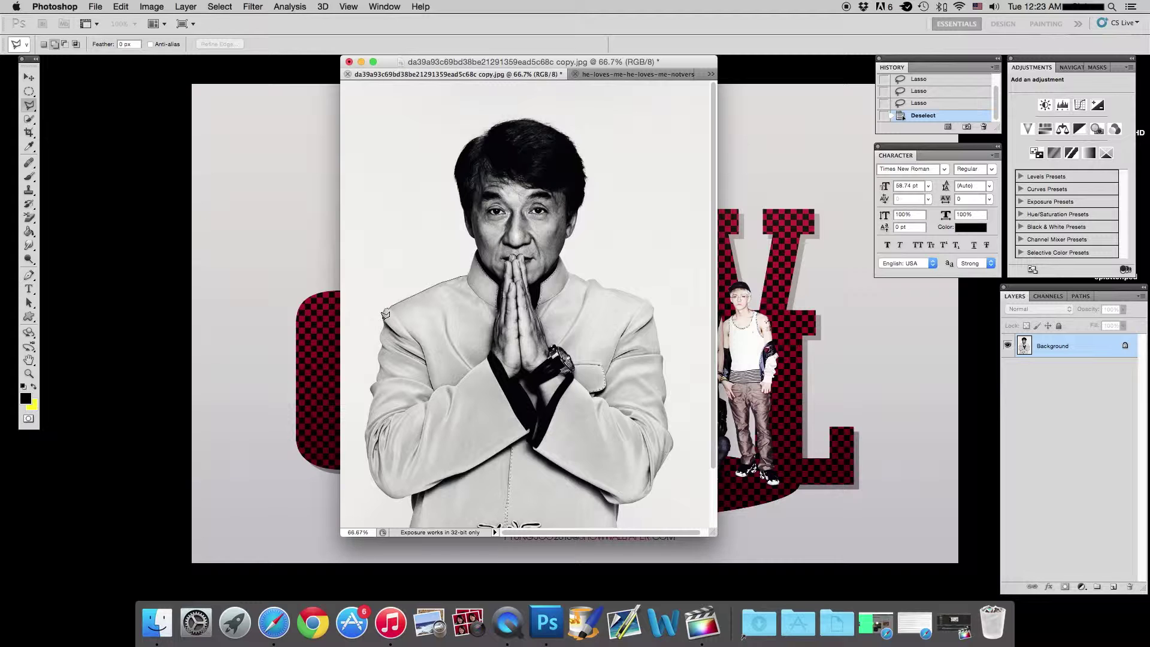
click(385, 313)
click(467, 276)
double_click(461, 299)
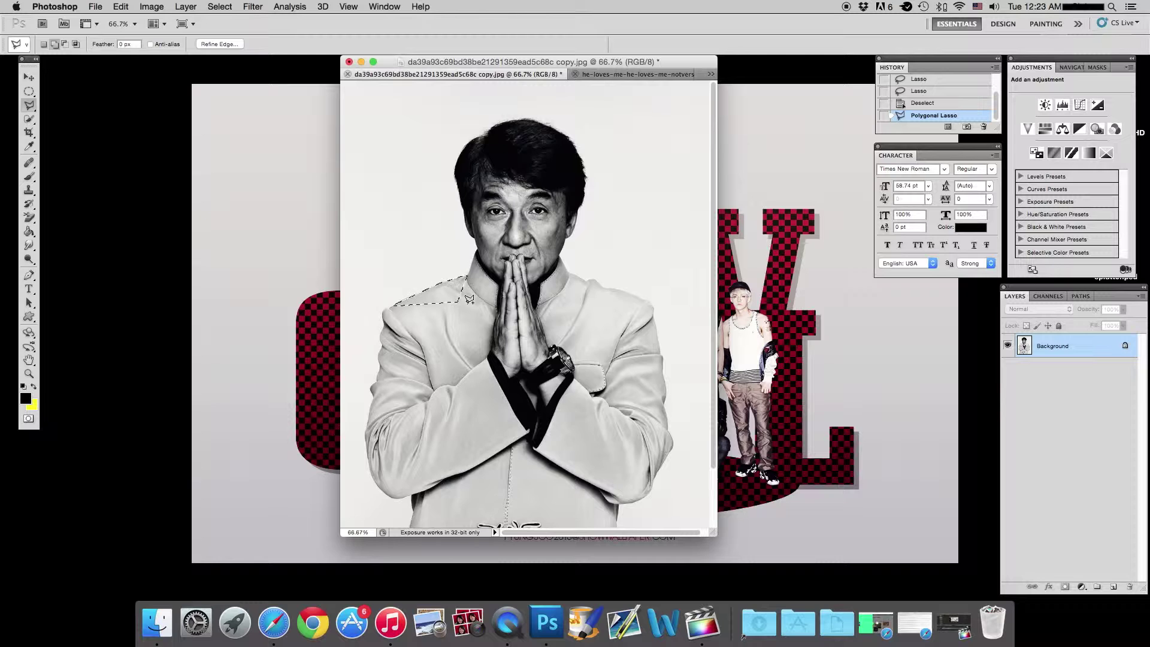
key(super+d)
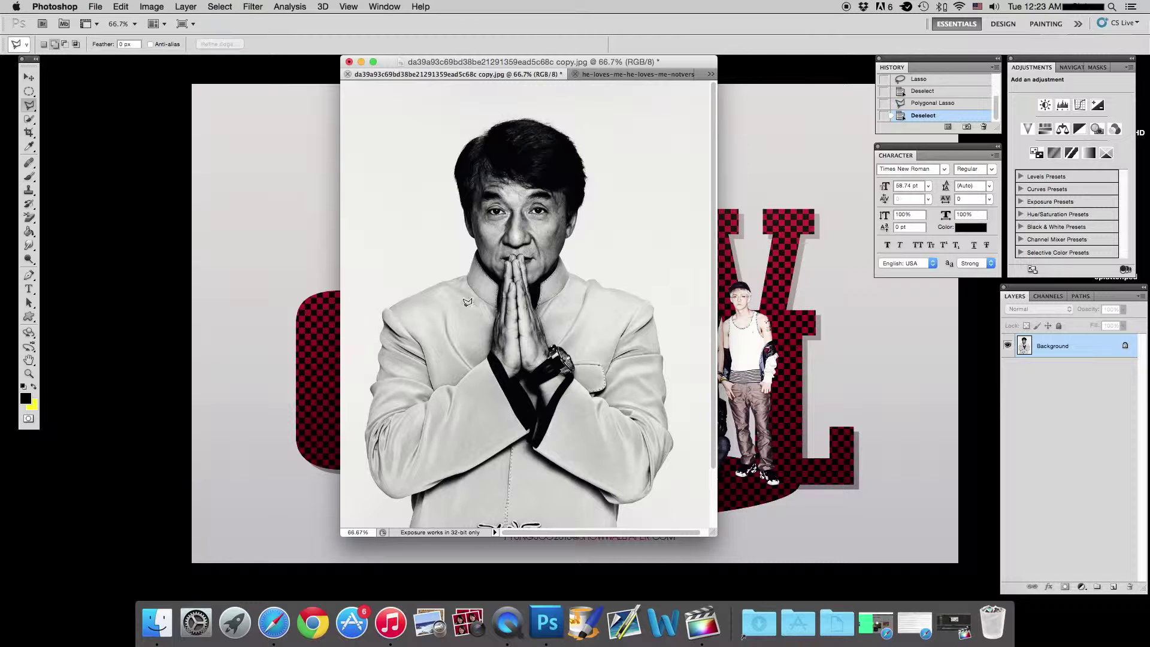
- Select the man by tracing his outline from the collar around body and head with the Magnetic Lasso Tool
drag(29, 105, 66, 132)
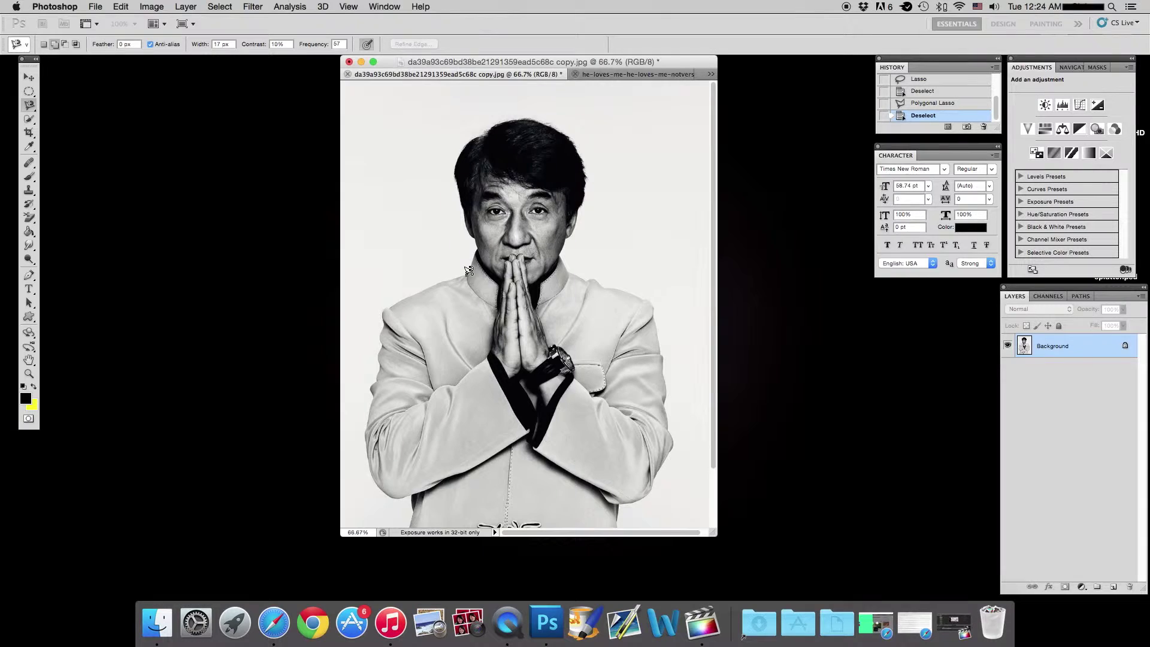
click(467, 274)
mouse_move(434, 281)
mouse_down()
mouse_move(375, 312)
mouse_move(380, 361)
mouse_move(367, 396)
mouse_move(365, 450)
mouse_move(391, 498)
mouse_move(408, 493)
mouse_move(411, 520)
mouse_move(677, 407)
mouse_move(673, 441)
mouse_move(668, 402)
mouse_up()
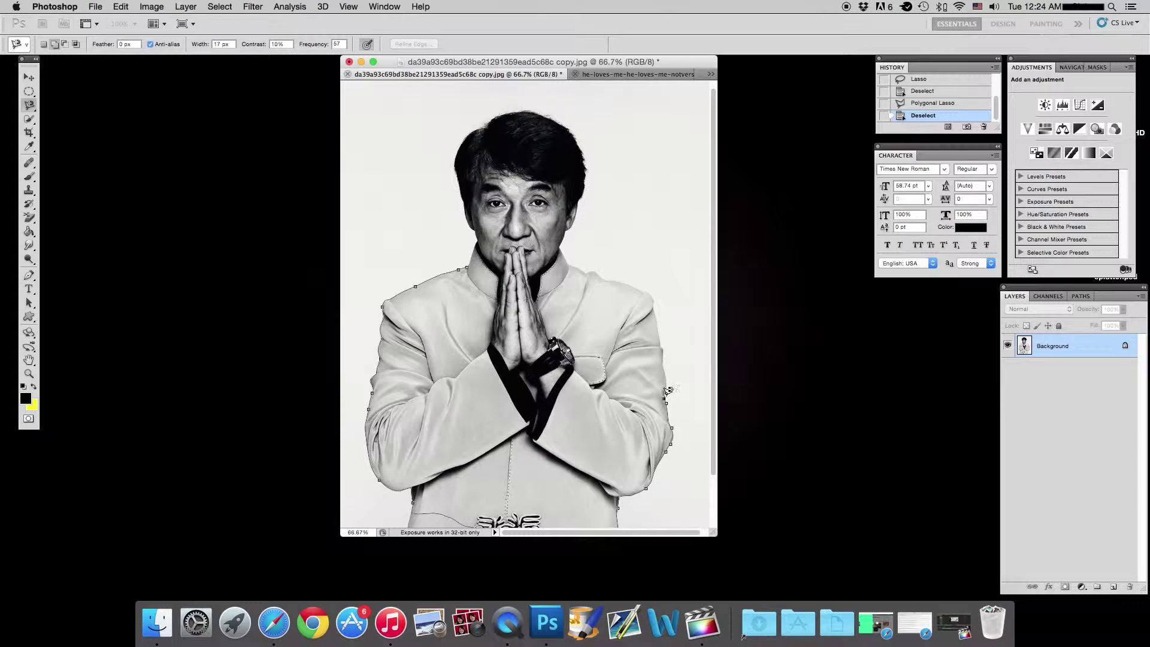
mouse_move(668, 388)
mouse_down()
mouse_move(660, 284)
mouse_move(474, 233)
mouse_move(469, 259)
mouse_up()
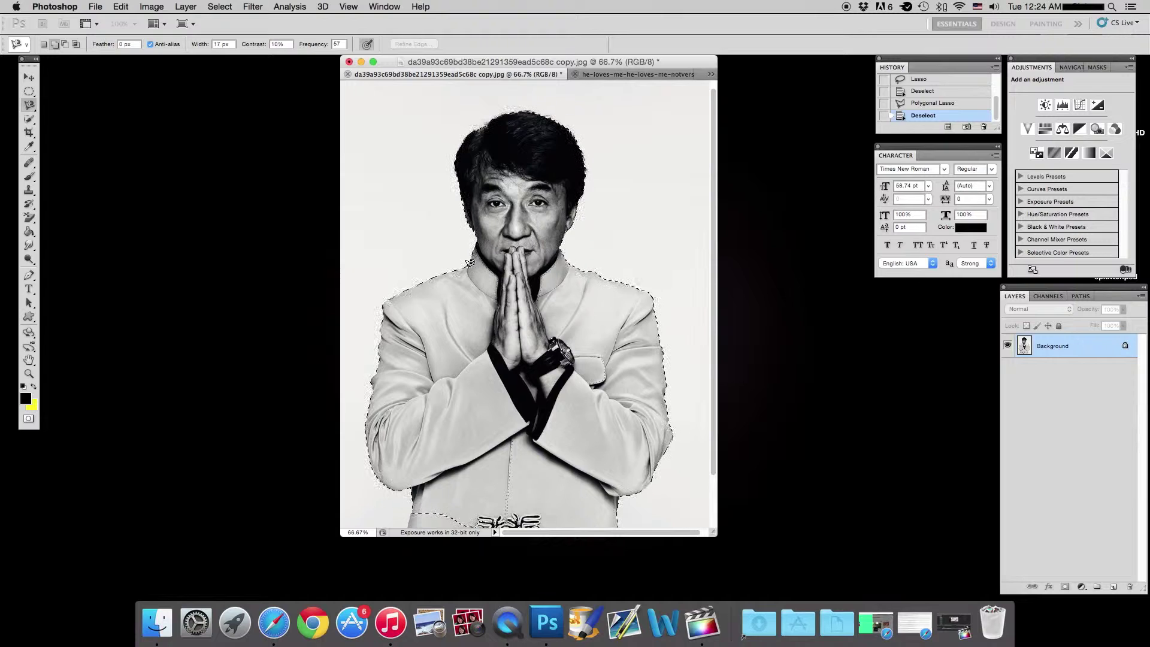
double_click(469, 264)
scroll(537, 249, down, 2)
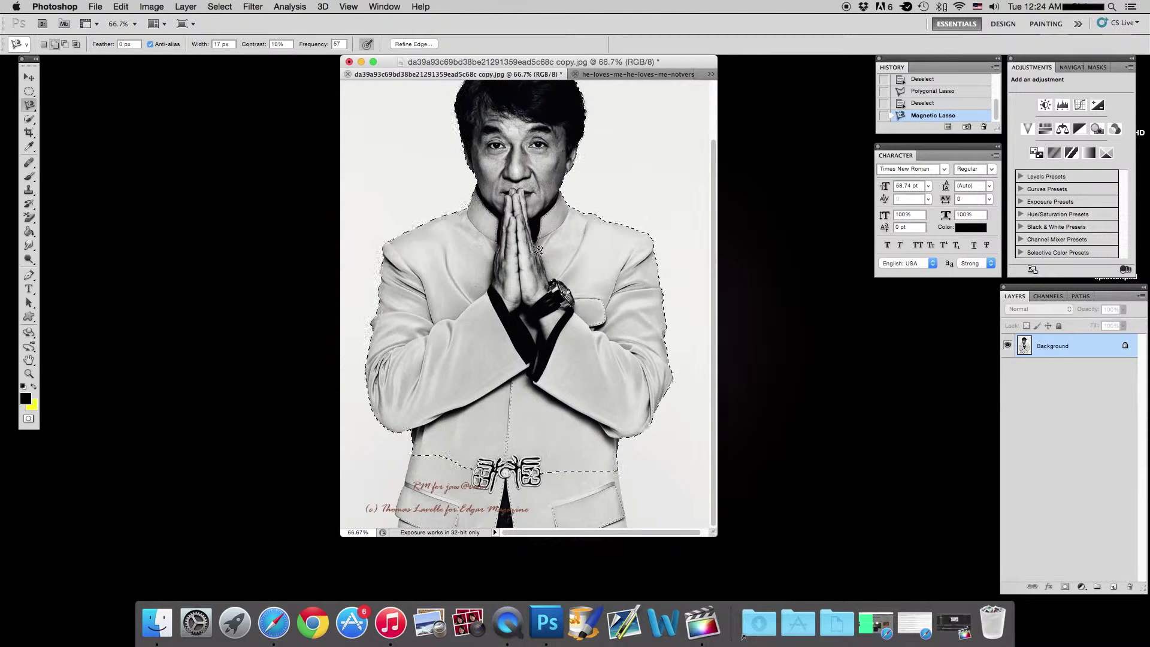
- Deselect the man's outline and try selecting his jacket with the Quick Selection Tool
key(super+d)
scroll(537, 249, up, 2)
key(w)
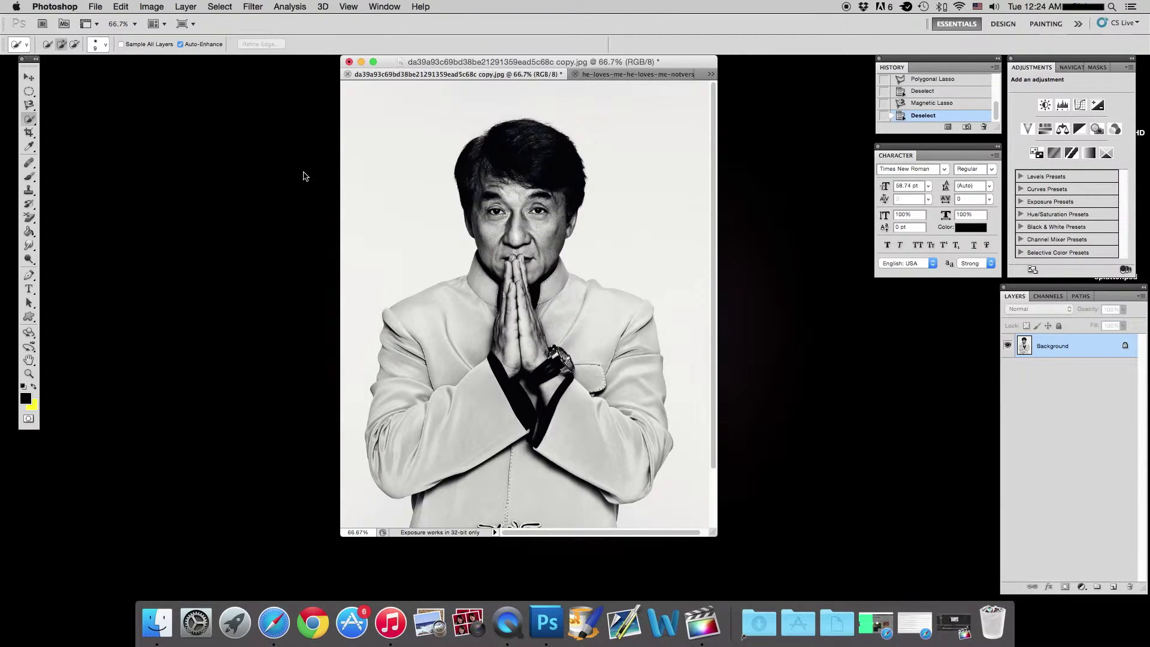
click(26, 107)
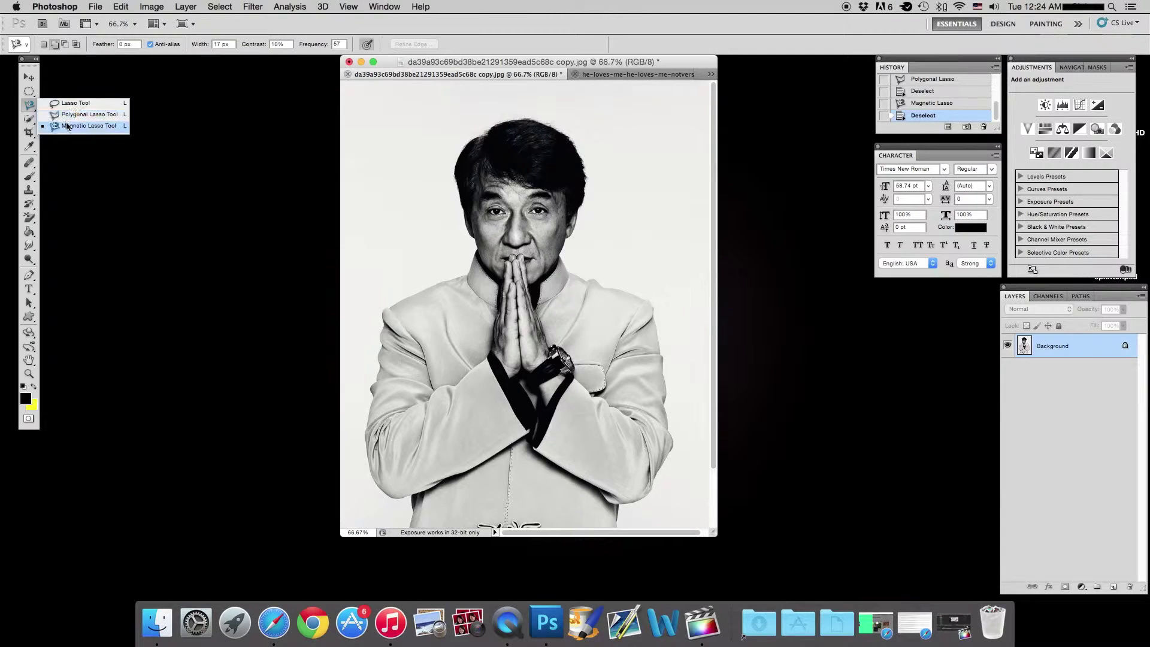
click(31, 109)
click(30, 118)
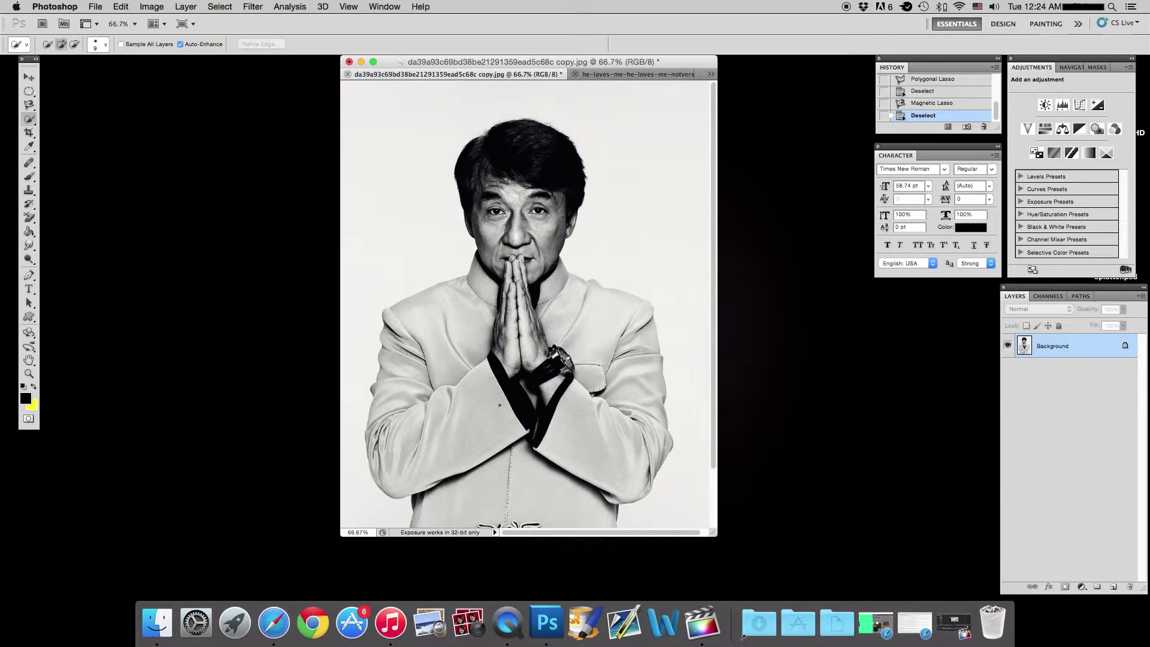
mouse_move(476, 340)
mouse_down()
mouse_move(431, 371)
mouse_move(599, 359)
mouse_move(569, 389)
mouse_up()
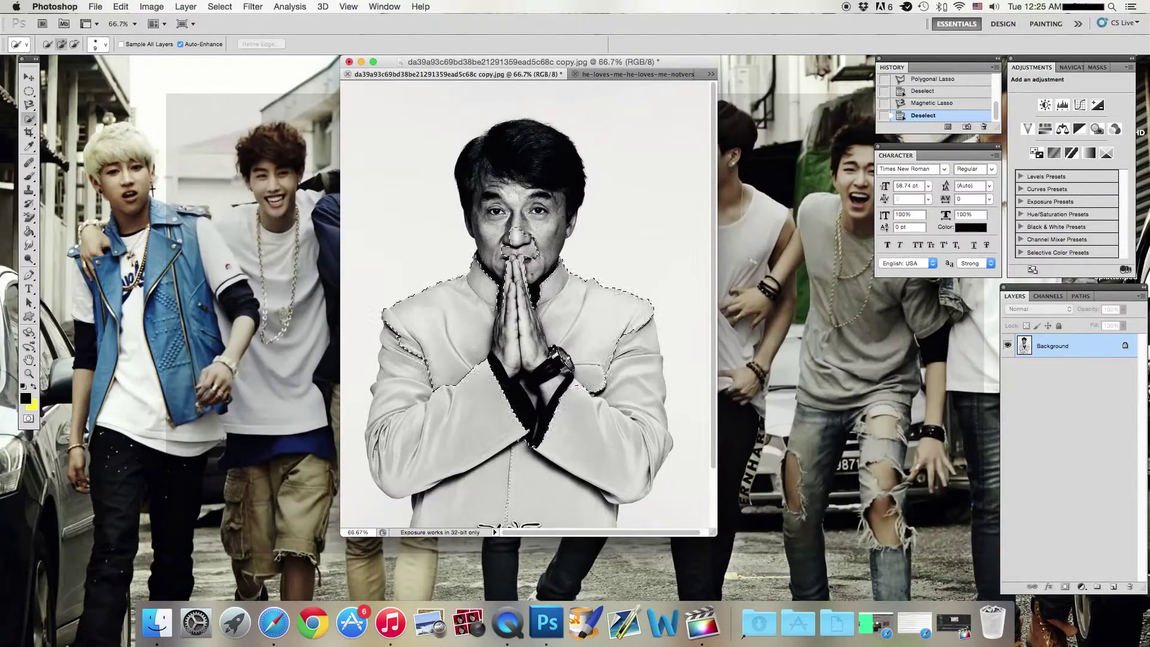
mouse_move(515, 413)
mouse_down()
mouse_move(449, 380)
mouse_move(498, 377)
mouse_move(461, 372)
mouse_move(486, 420)
mouse_up()
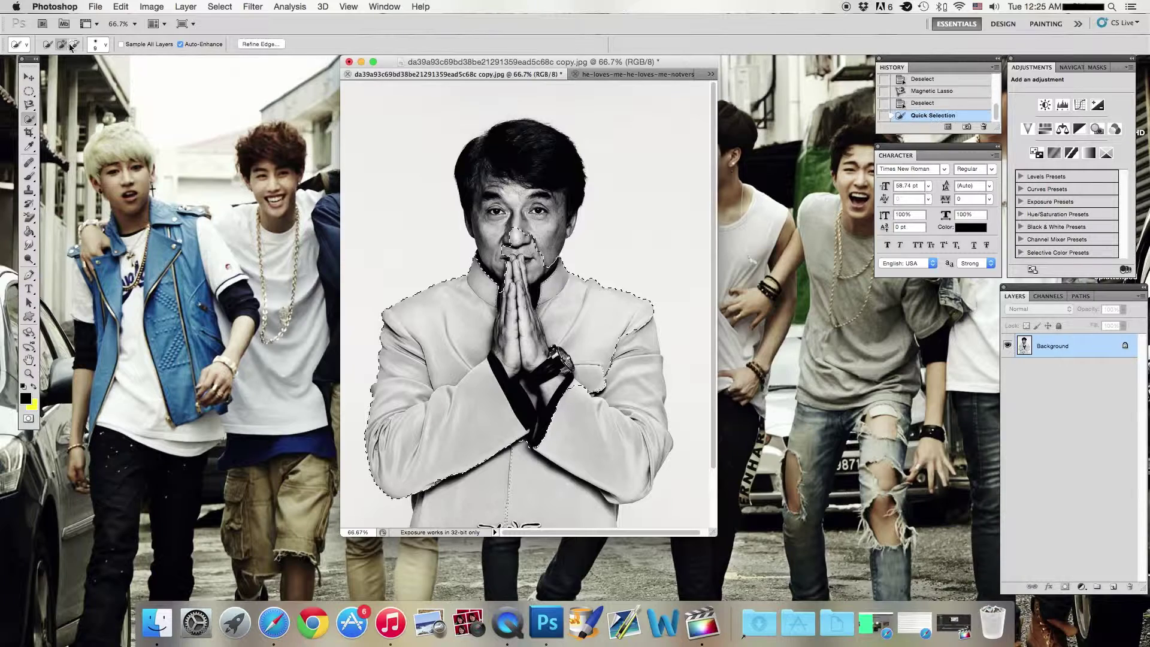
- Try subtracting the jacket's chest area on the image's right side from the quick selection and view the brush settings
click(76, 45)
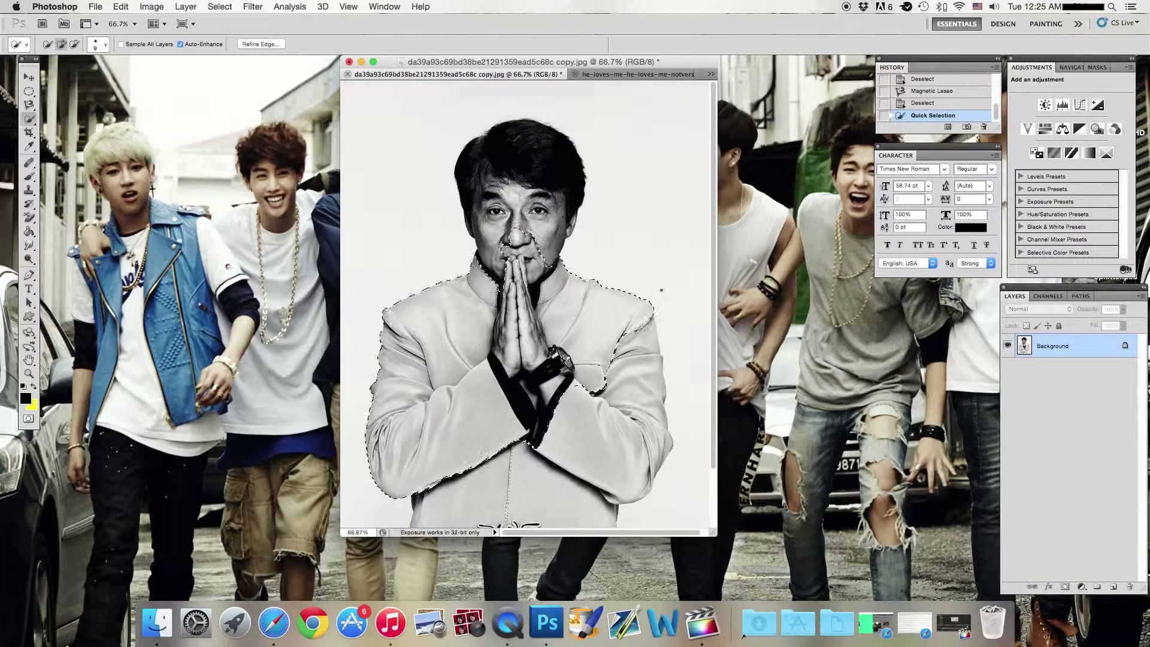
drag(563, 426, 607, 380)
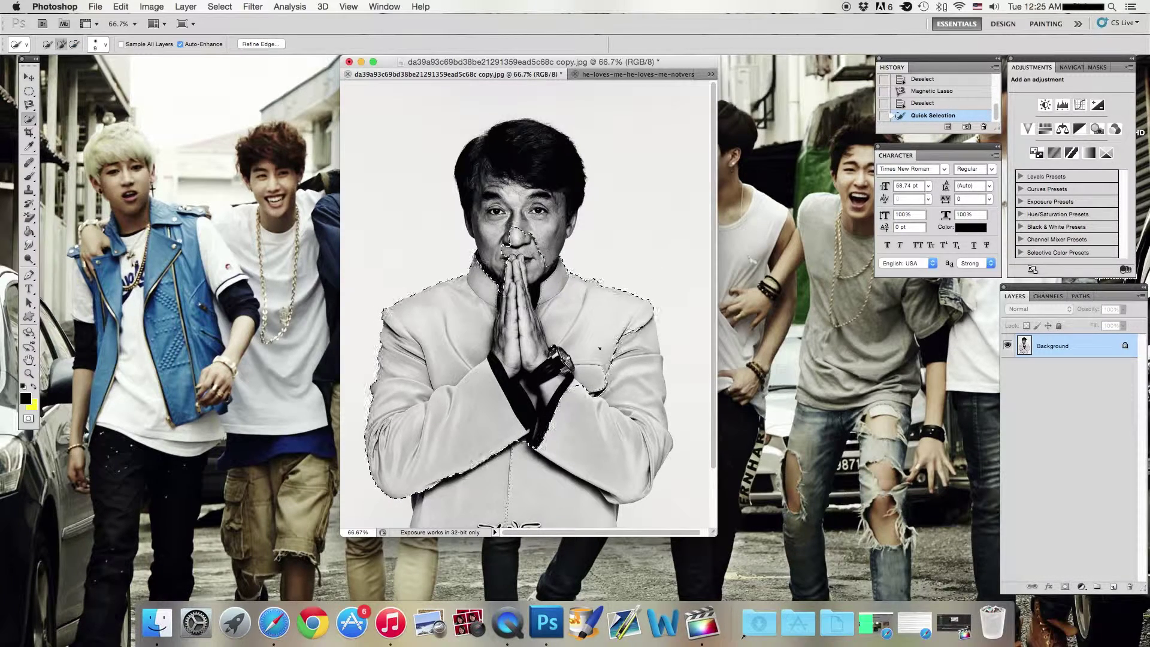
mouse_move(582, 327)
mouse_down()
mouse_move(612, 346)
mouse_move(586, 309)
mouse_up()
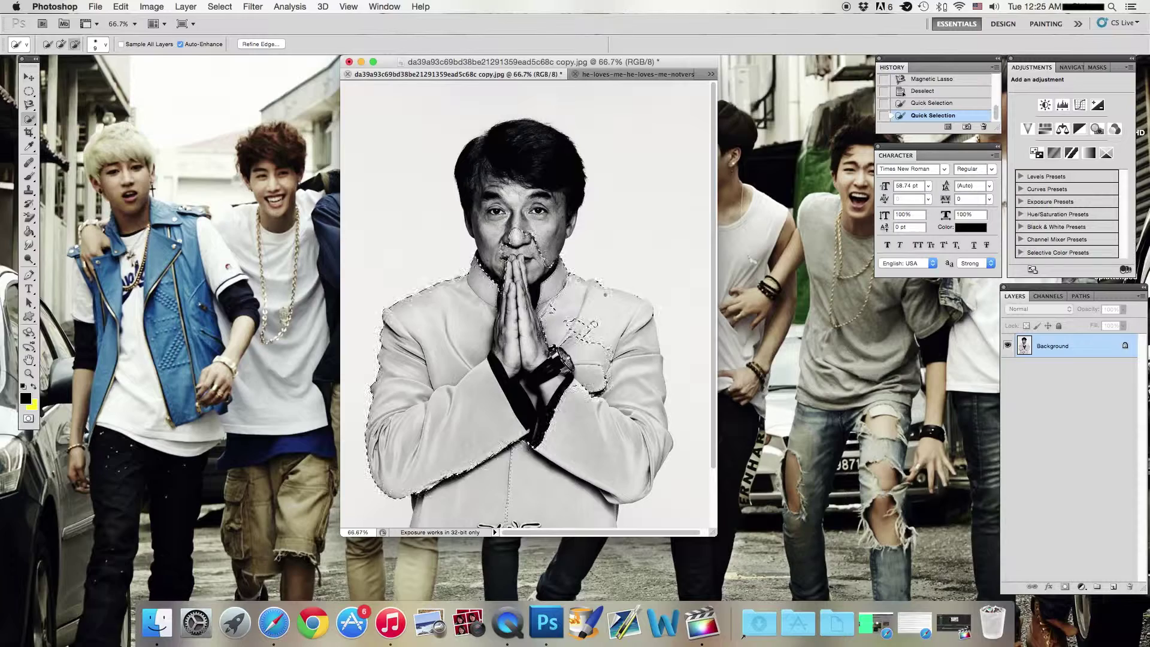
click(102, 44)
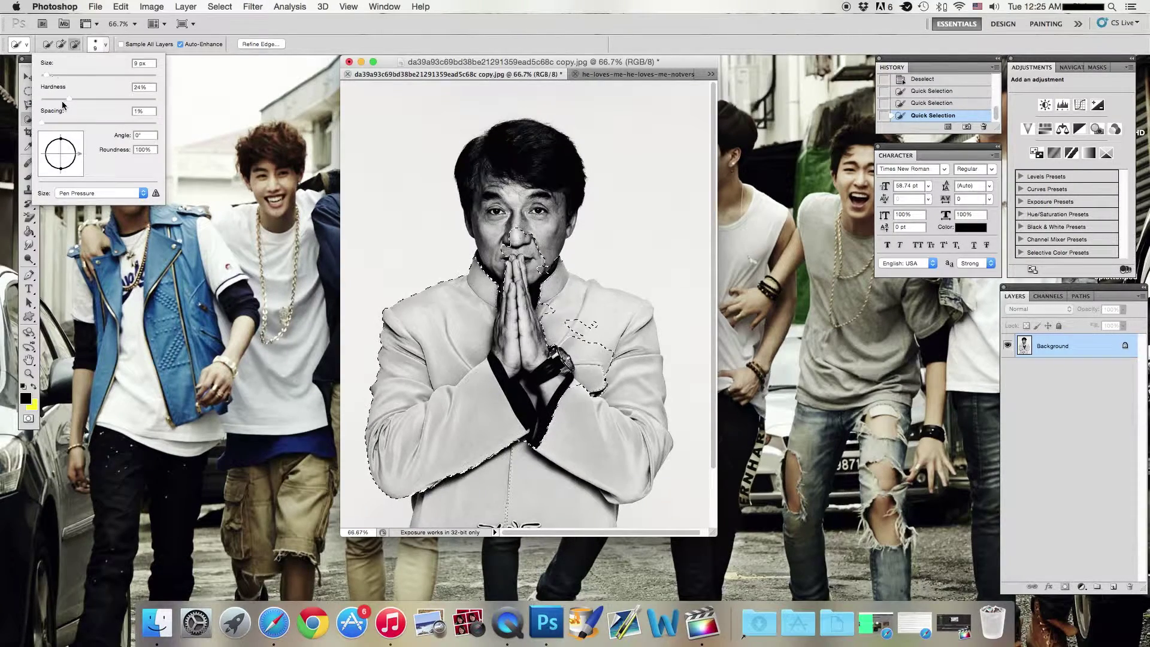
click(108, 42)
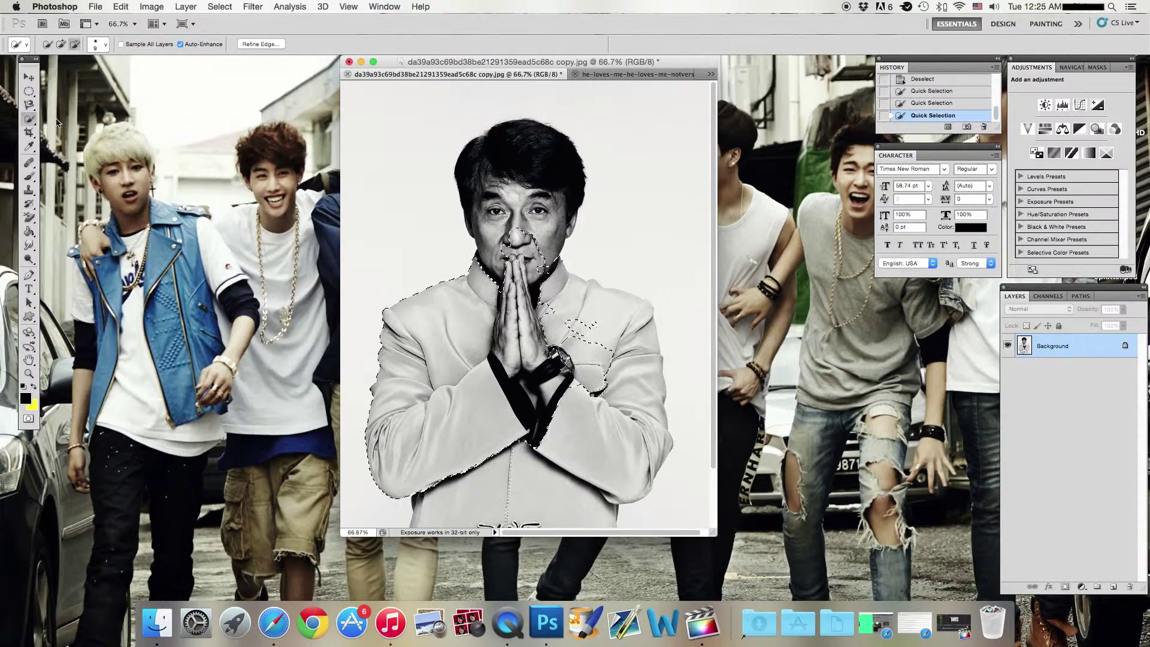
- Deselect the jacket and try selecting the light backdrop with the Magic Wand Tool
key(shift+w)
key(super+d)
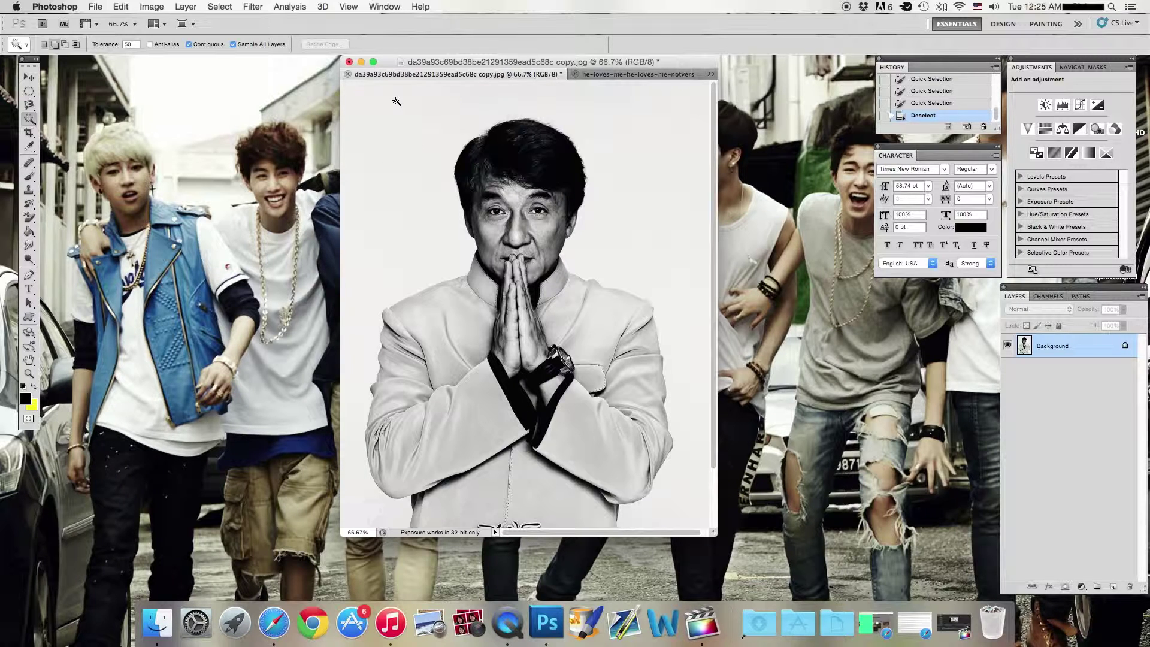
click(398, 117)
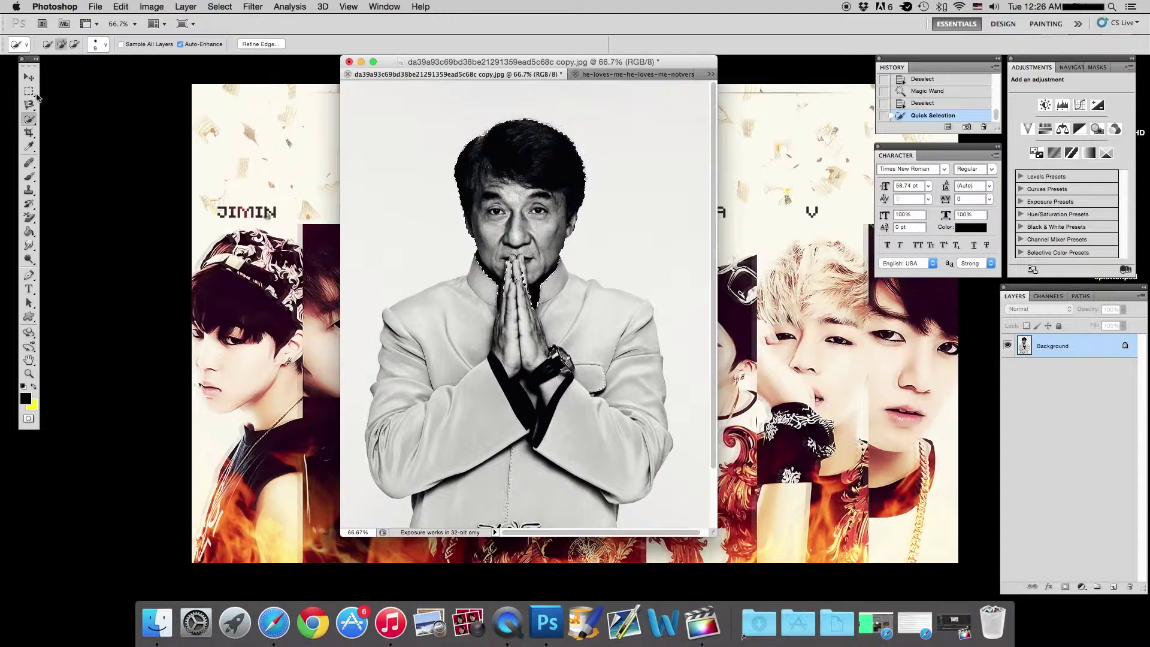
- Review the tool variants in the marquee, lasso and quick selection groups
click(28, 91)
drag(29, 91, 60, 93)
click(66, 90)
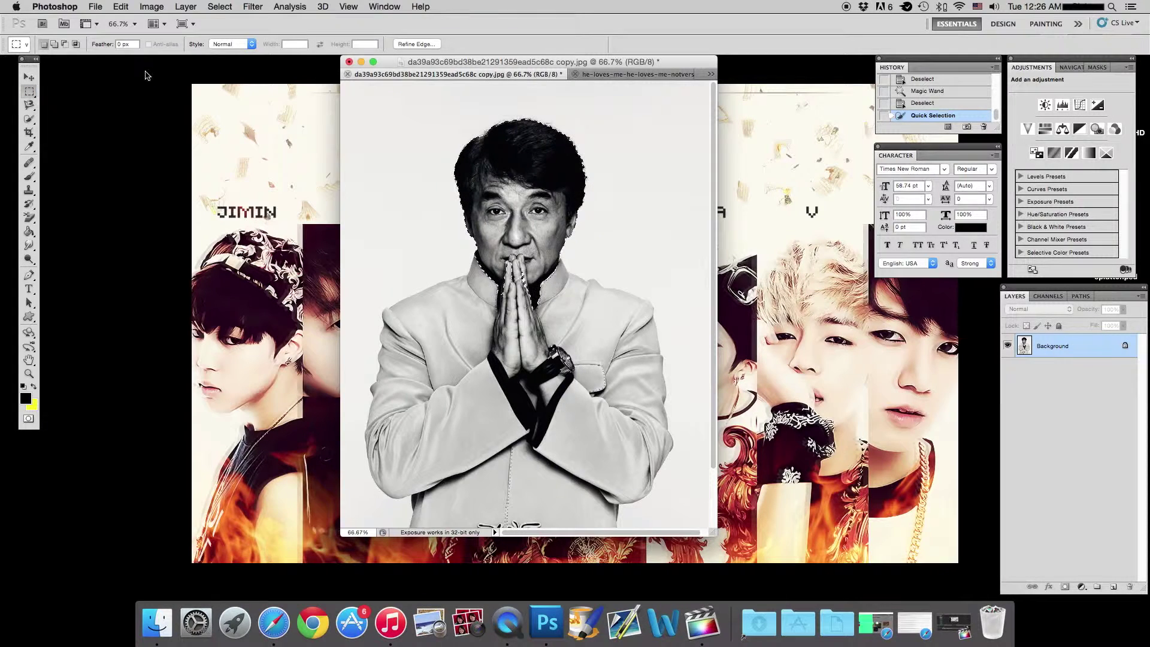
drag(28, 105, 145, 103)
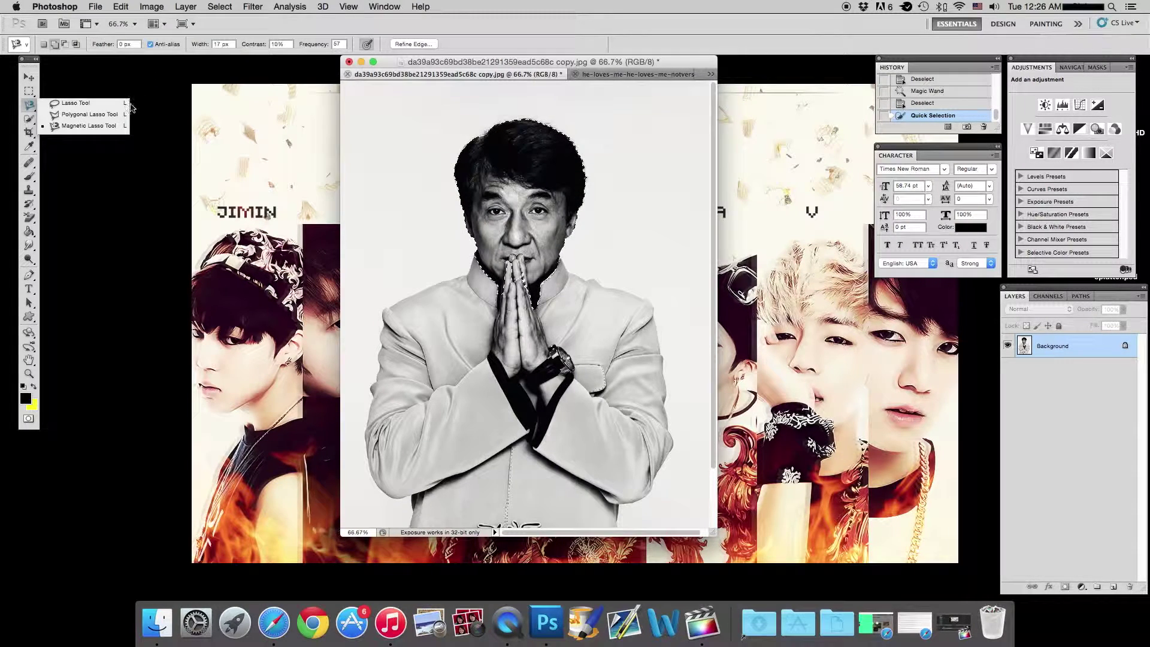
click(128, 106)
click(28, 119)
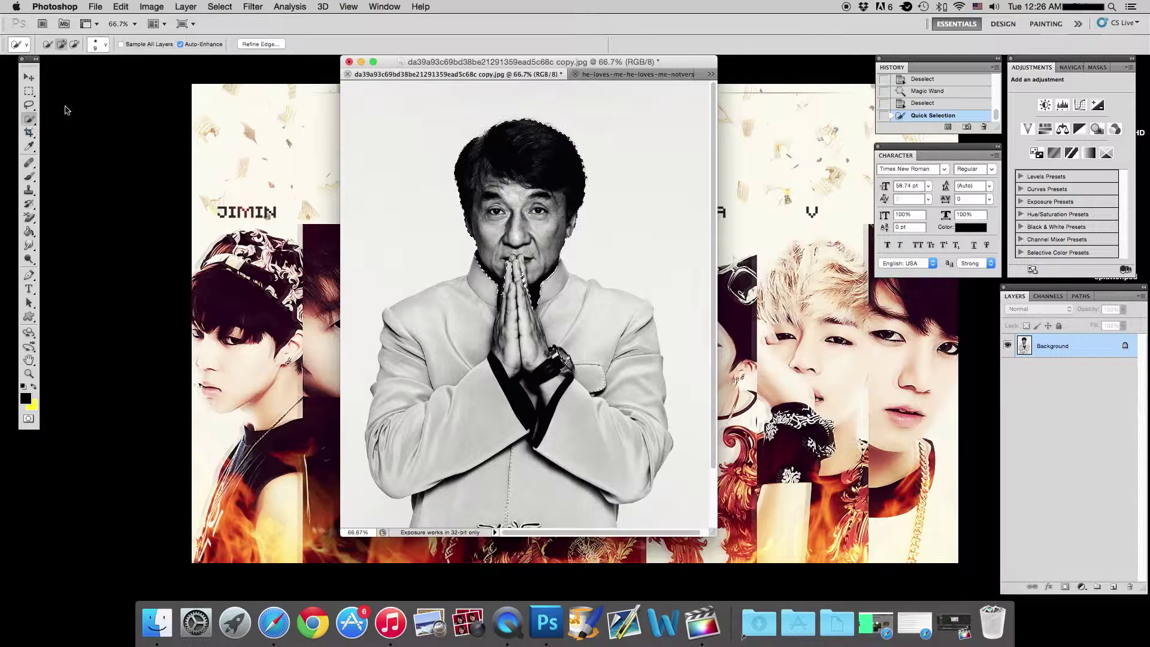
mouse_move(28, 118)
mouse_down()
mouse_move(57, 129)
mouse_move(29, 118)
mouse_move(79, 119)
mouse_up()
click(60, 129)
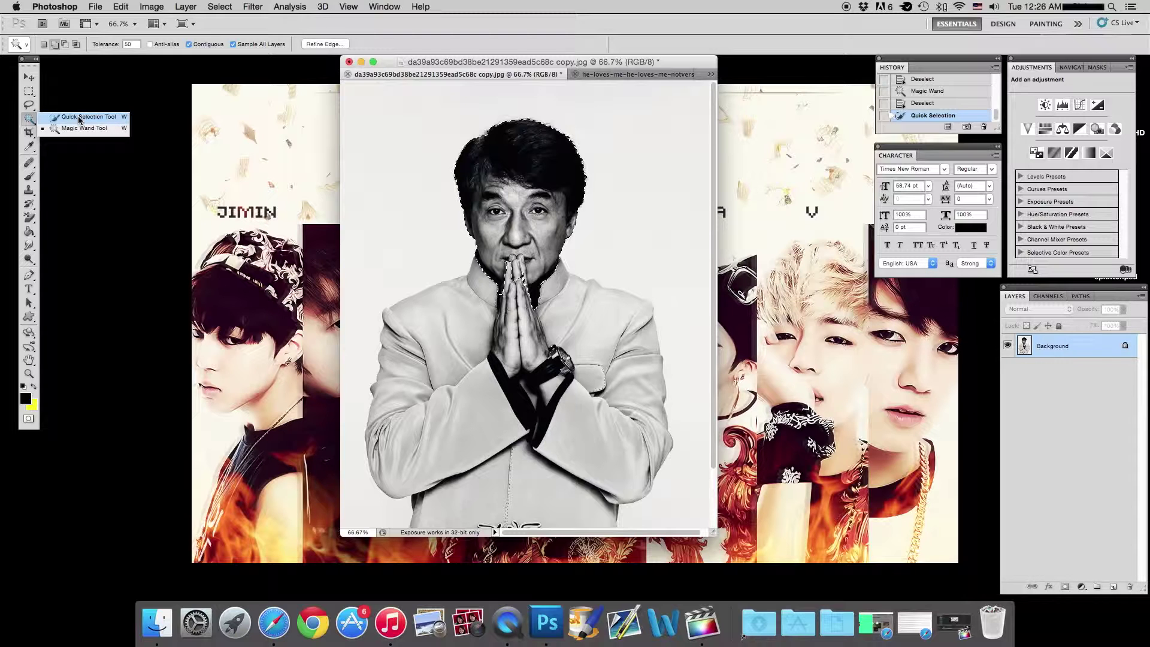
- Extend the head selection over the man's whole jacket with the Quick Selection Tool
click(81, 117)
drag(569, 311, 496, 186)
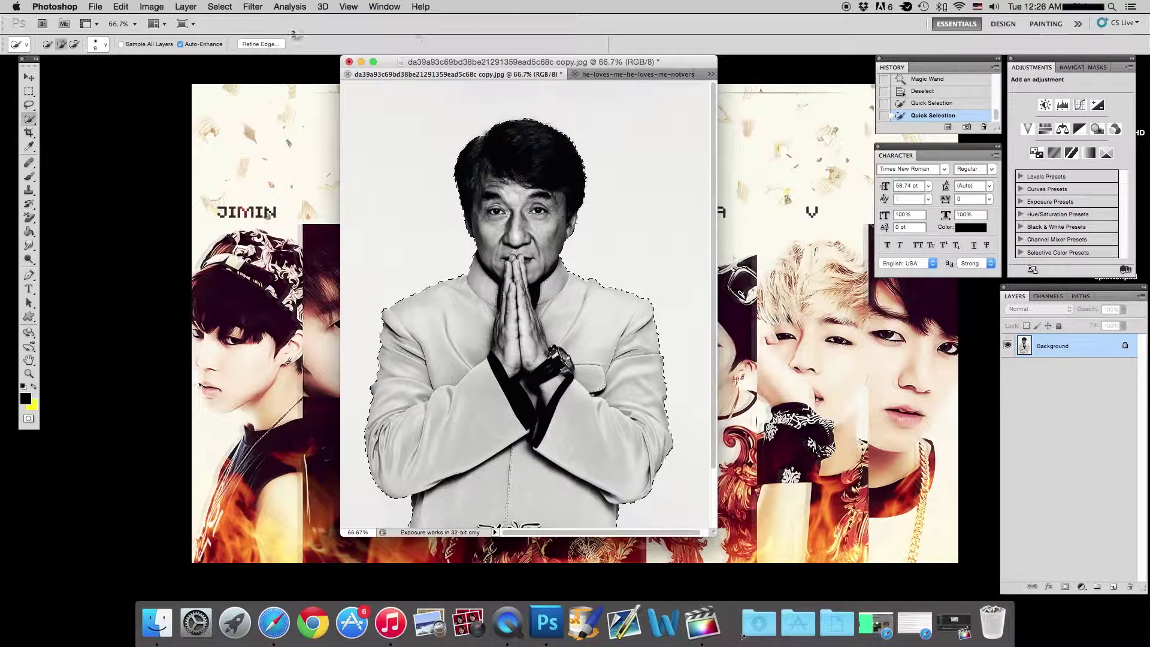
- Refine the selection's edge into a masked layer with Smart Radius, 2.9 px radius and Decontaminate Colors, and show only the original Background layer
click(261, 44)
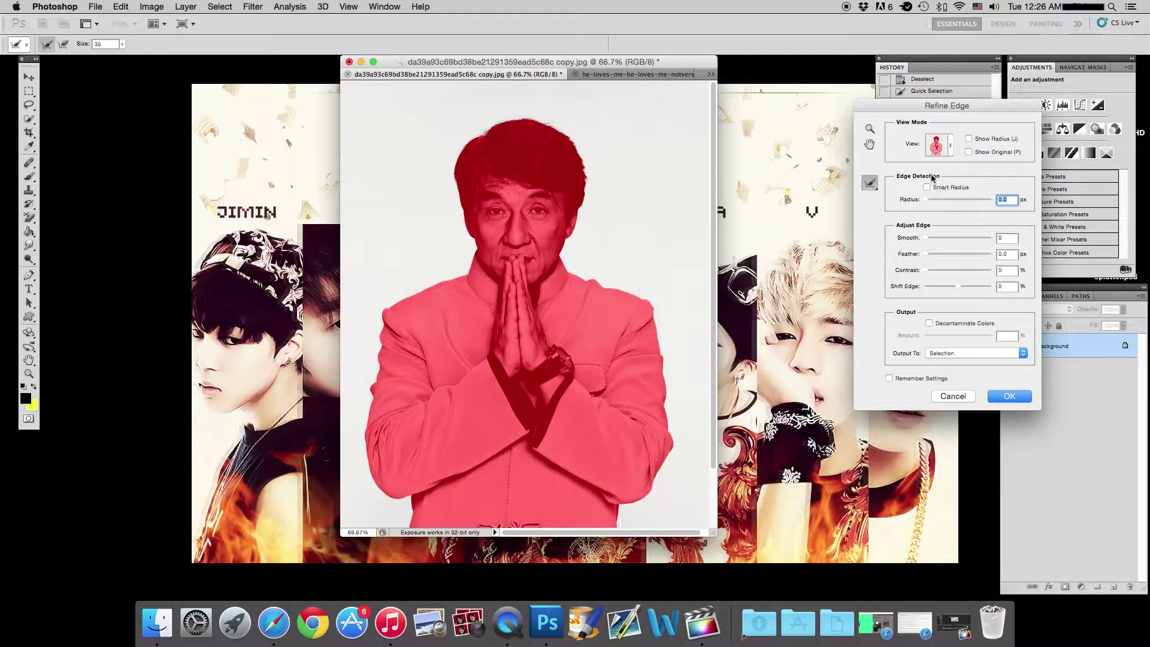
click(951, 148)
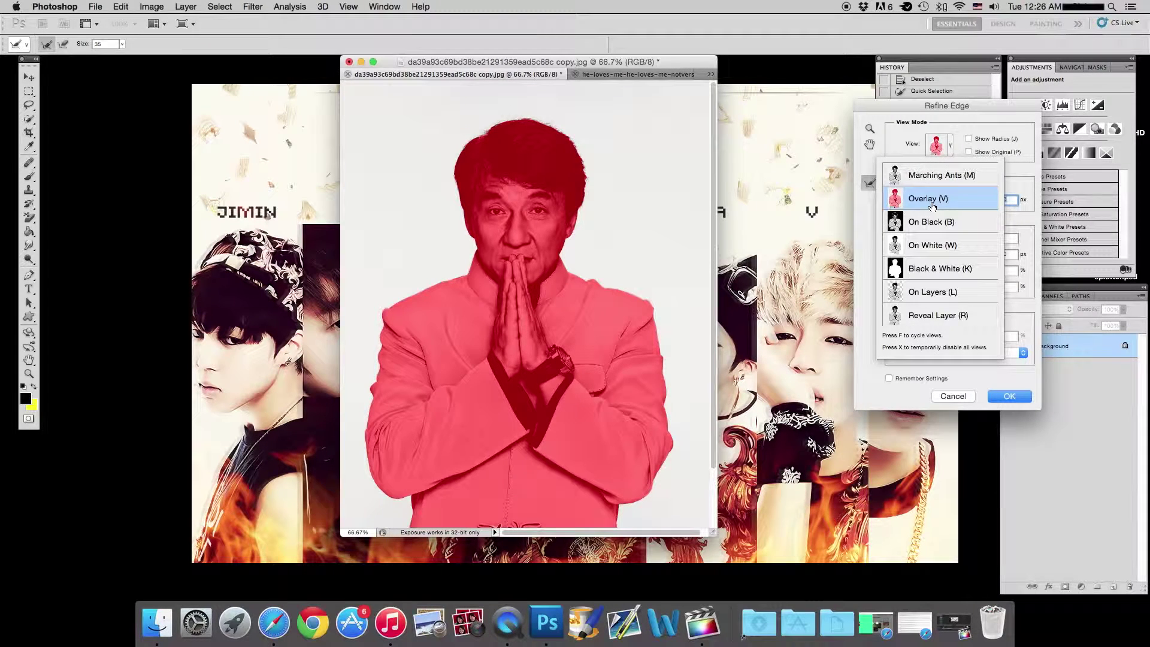
click(954, 149)
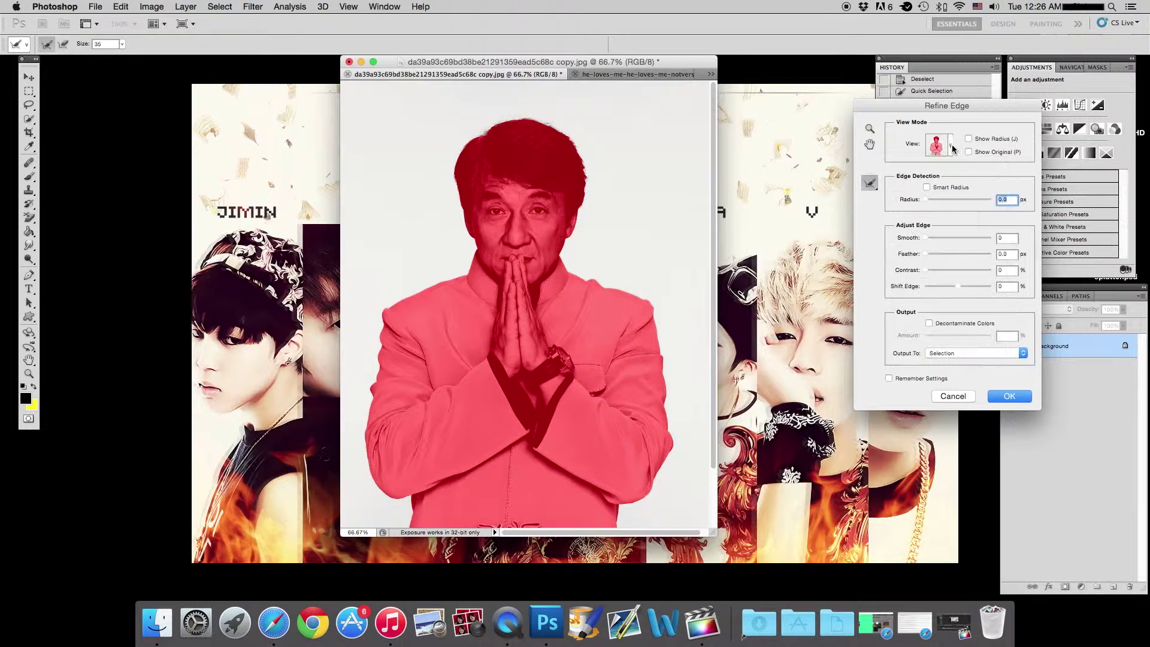
click(928, 188)
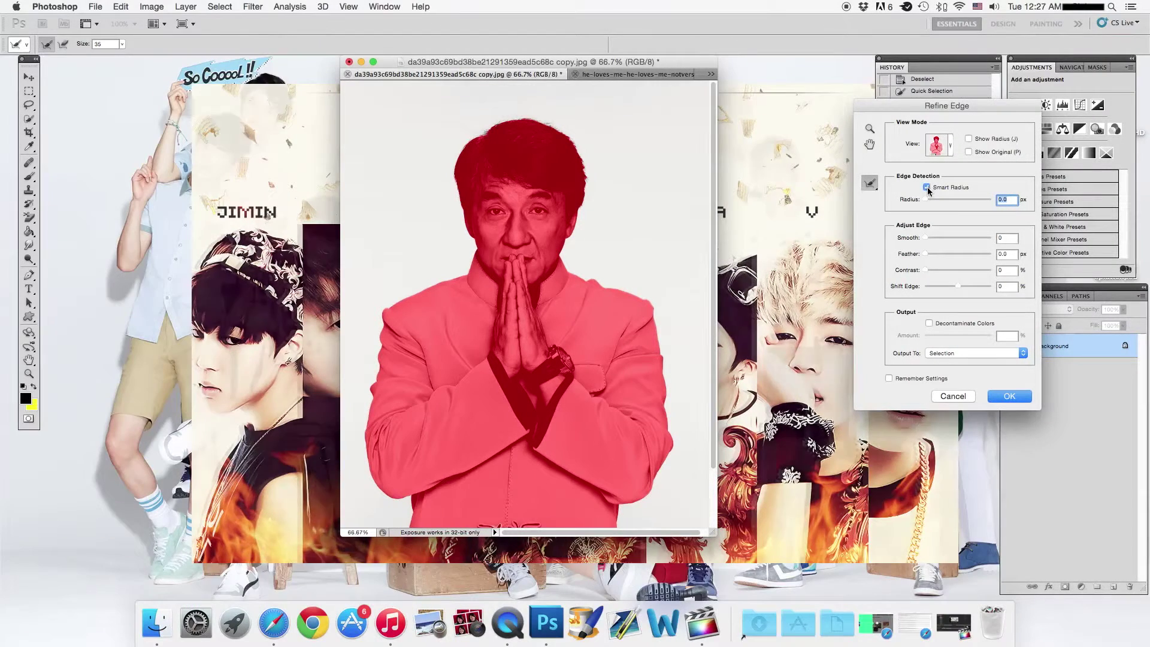
drag(926, 199, 932, 201)
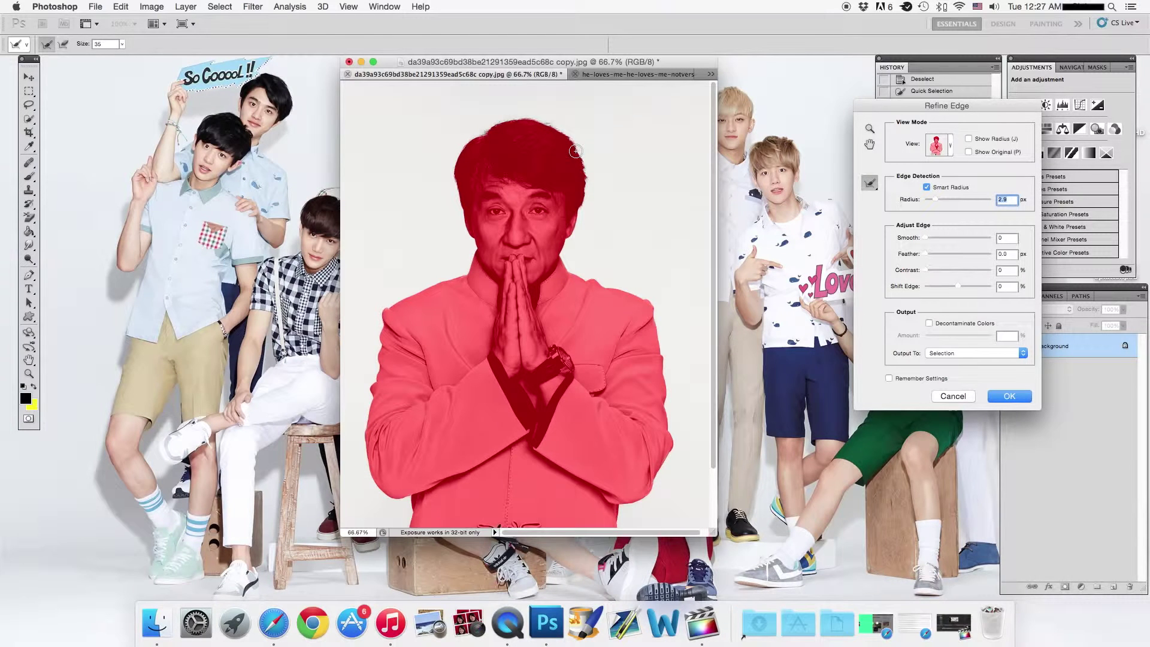
click(983, 323)
click(1013, 395)
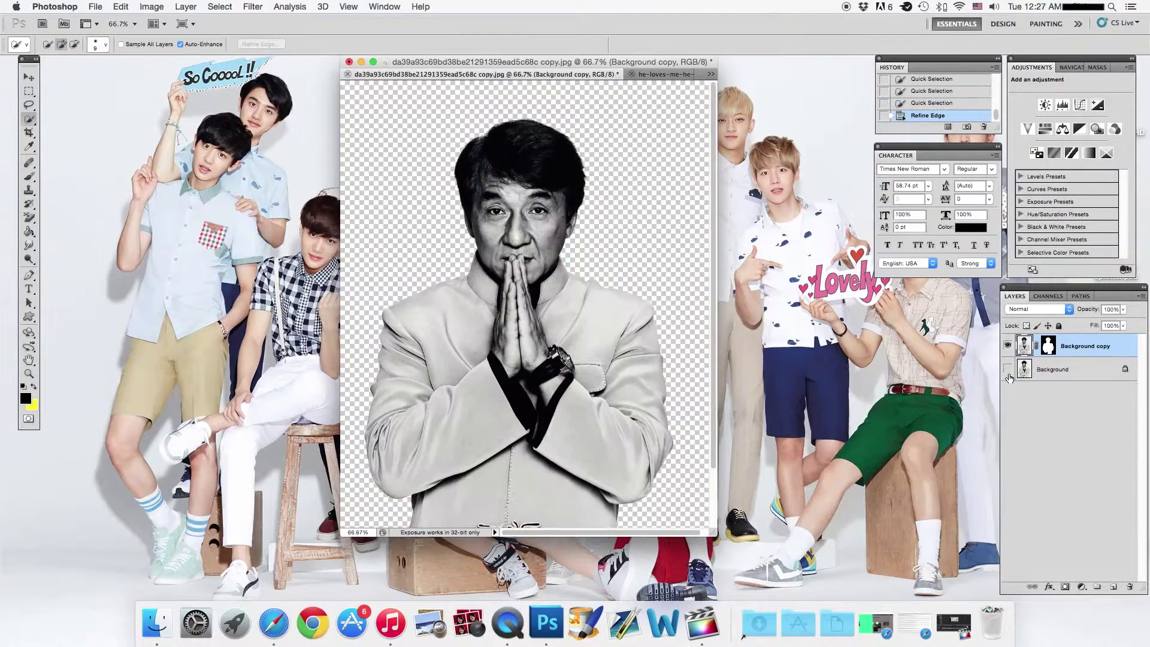
alt+click(1007, 369)
- Try cropping the image to the man's head, hands and upper chest
key(c)
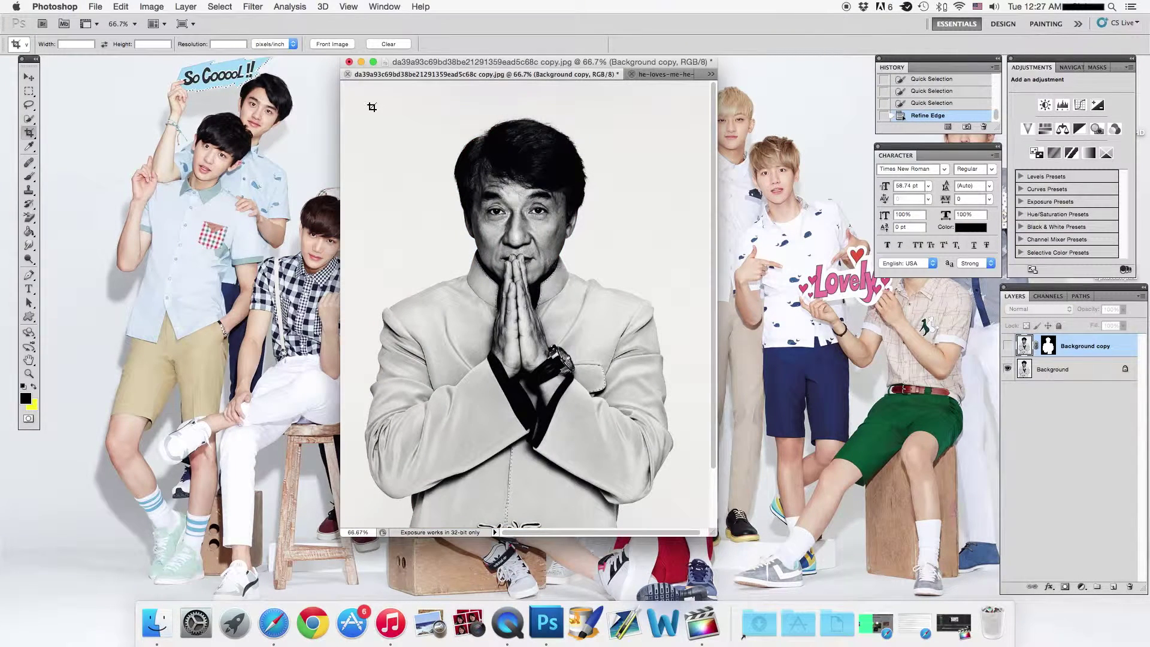
drag(366, 102, 641, 421)
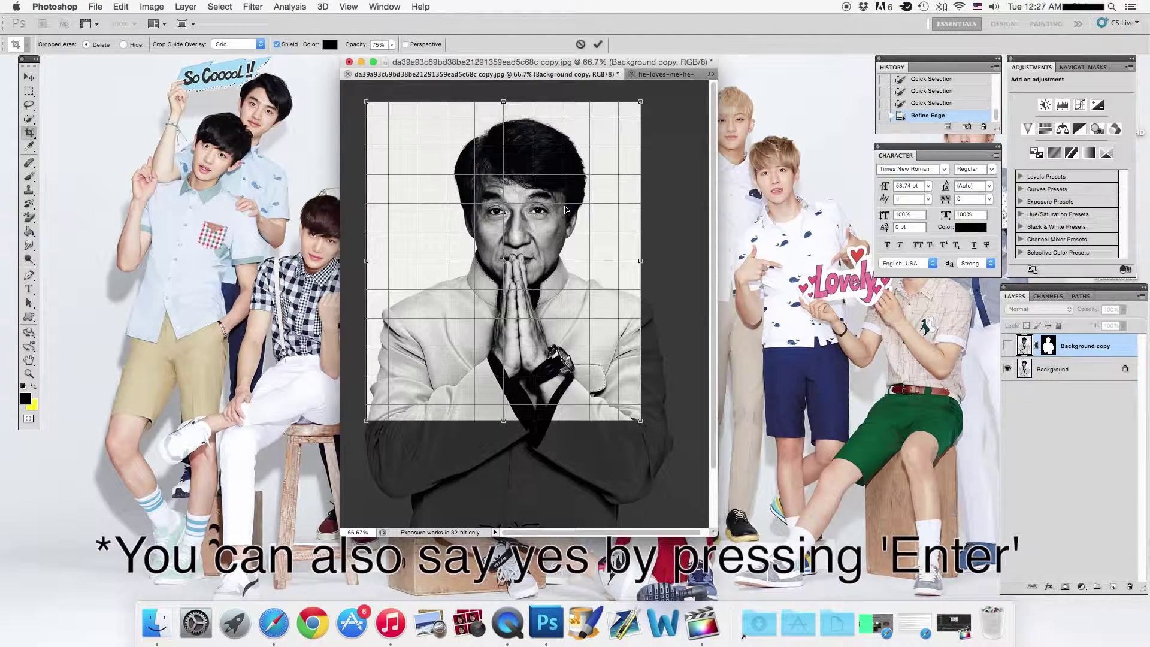
key(Return)
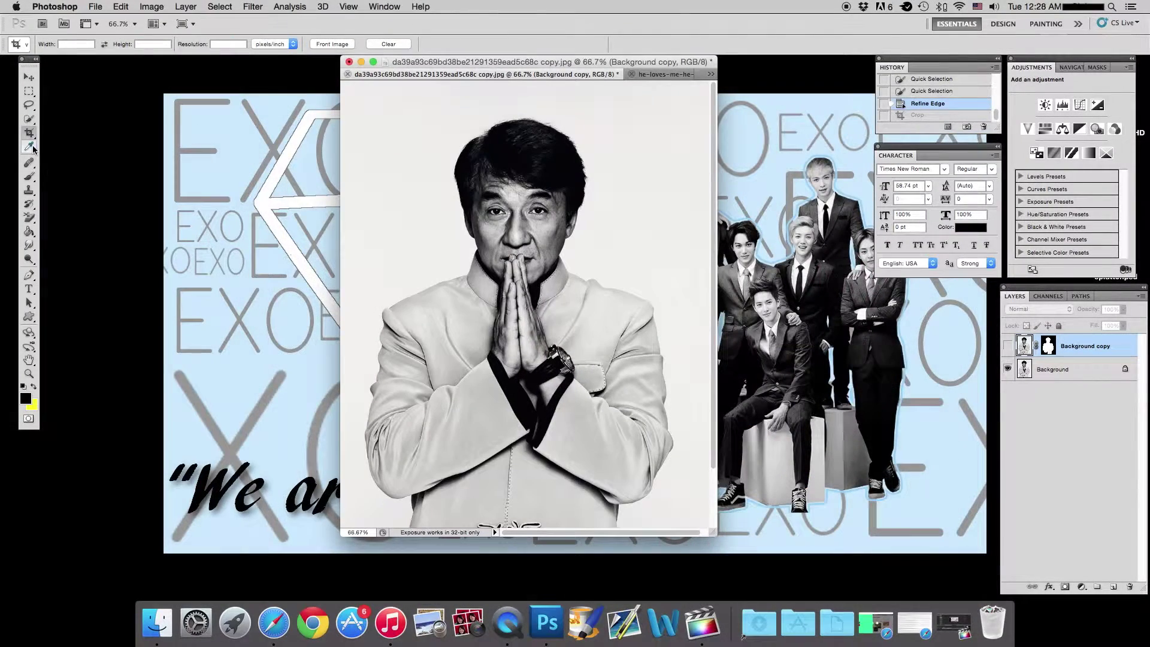
- Sample the background color from the light backdrop, the hair and the face with the Eyedropper Tool
click(29, 147)
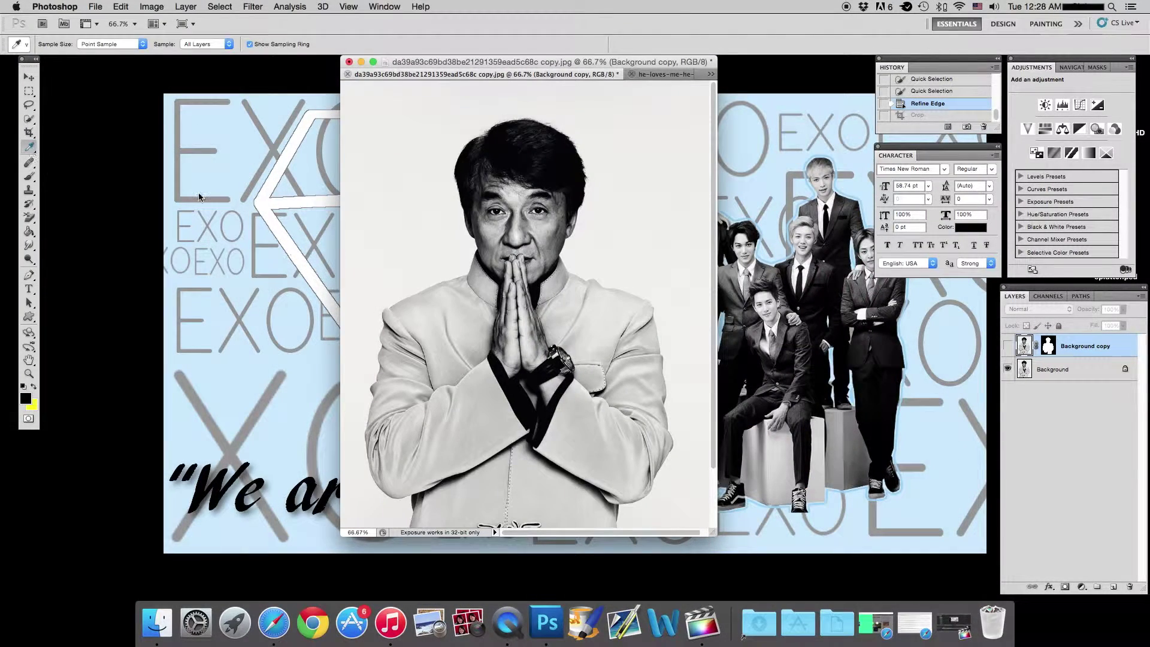
alt+click(417, 125)
alt+click(530, 148)
alt+click(544, 221)
- Activate the Brush Tool and look through its available brush tips, from round and splatter shapes to grunge, floral and butterfly designs
click(31, 177)
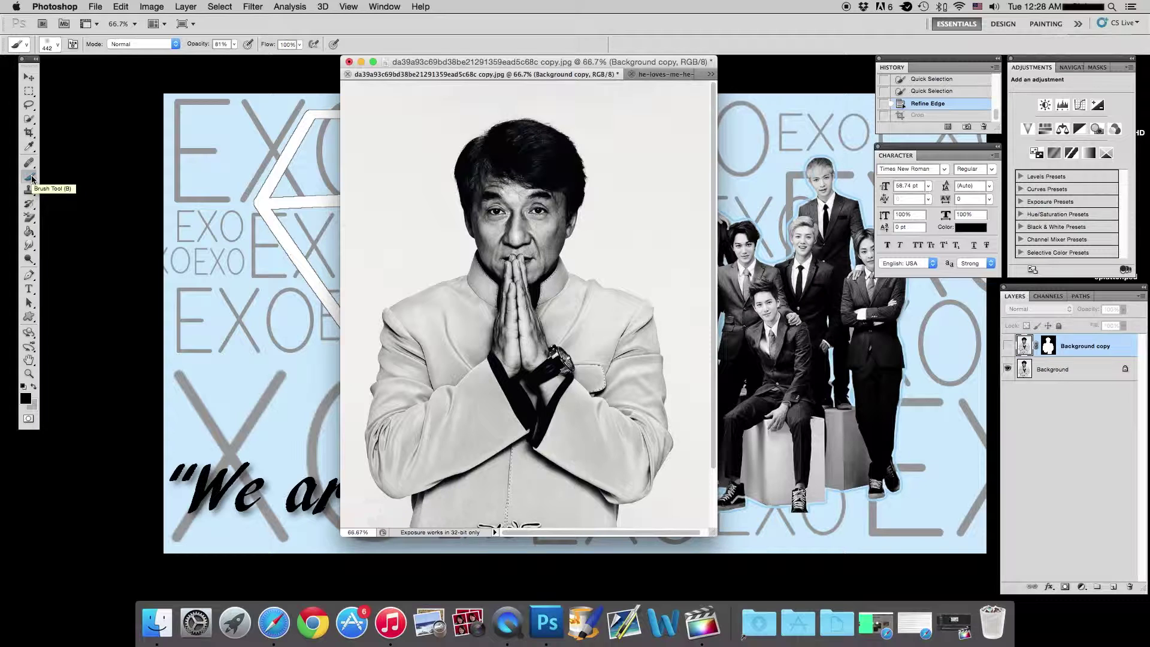
click(57, 45)
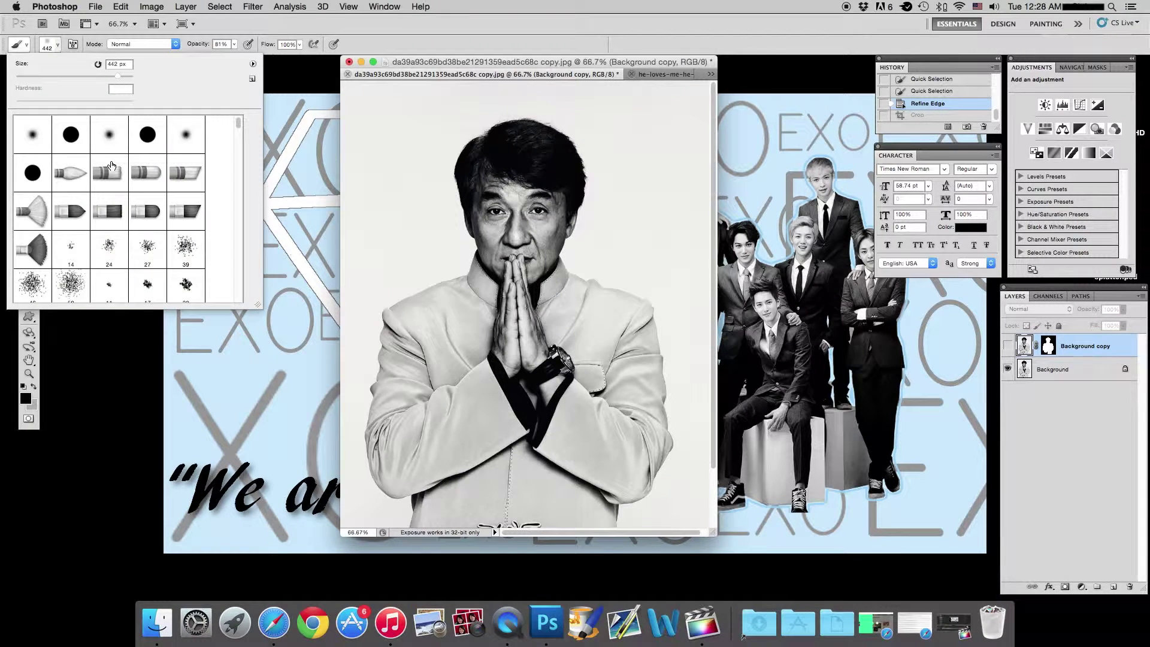
scroll(54, 141, down, 4)
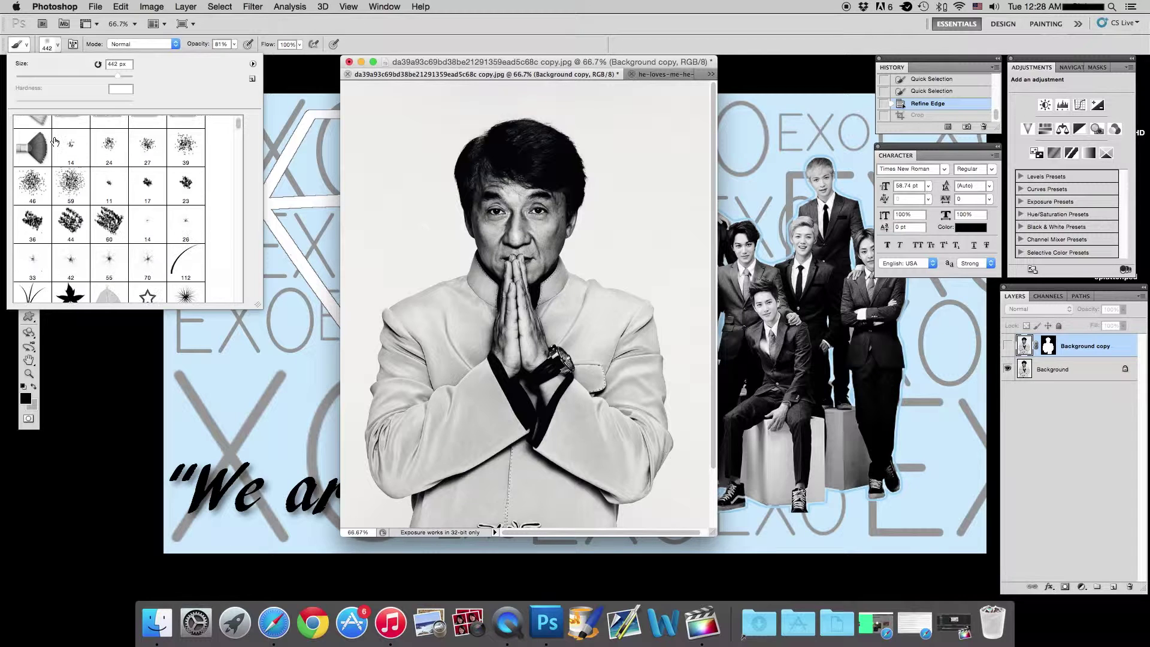
scroll(54, 140, down, 15)
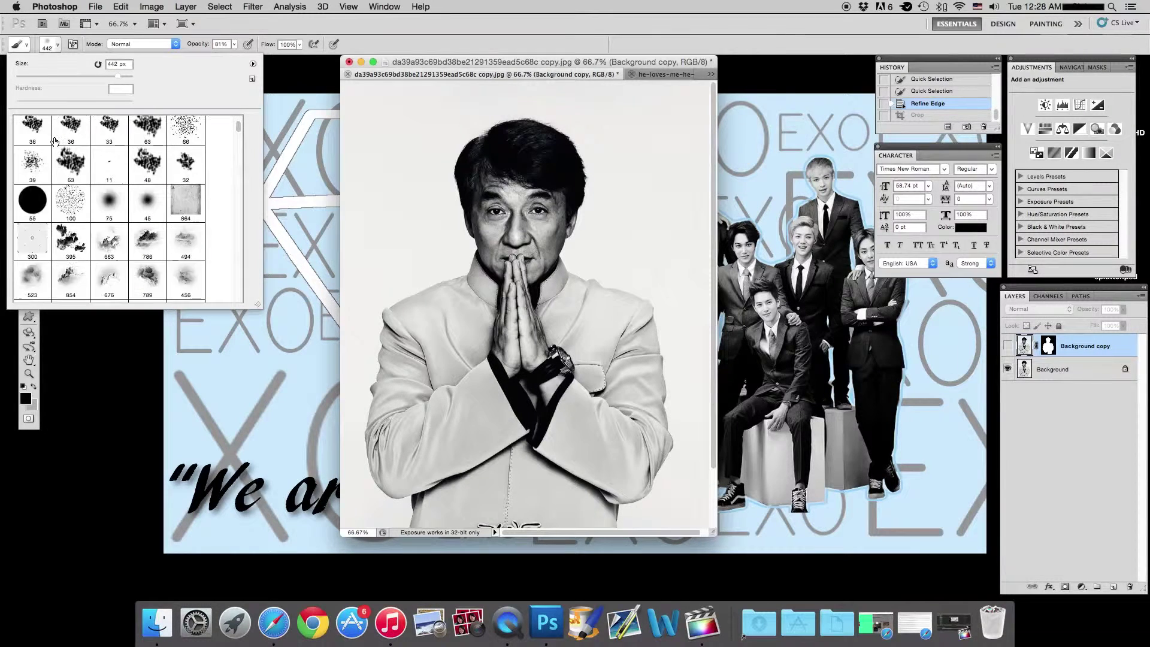
scroll(54, 141, down, 3)
scroll(90, 132, up, 20)
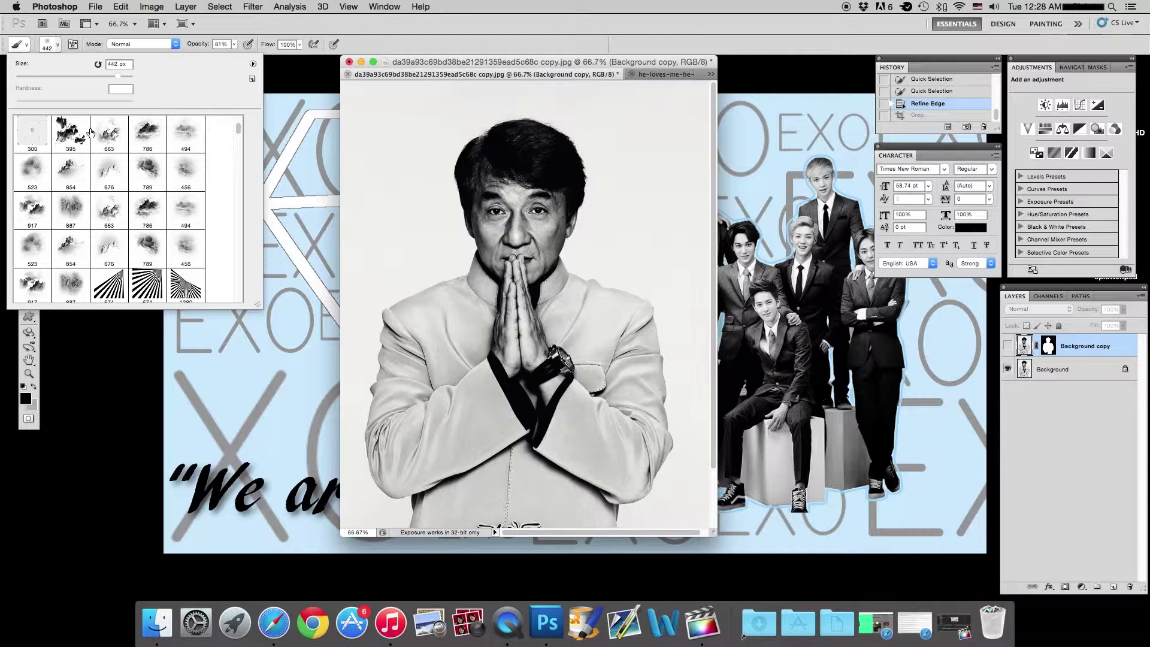
scroll(91, 142, down, 15)
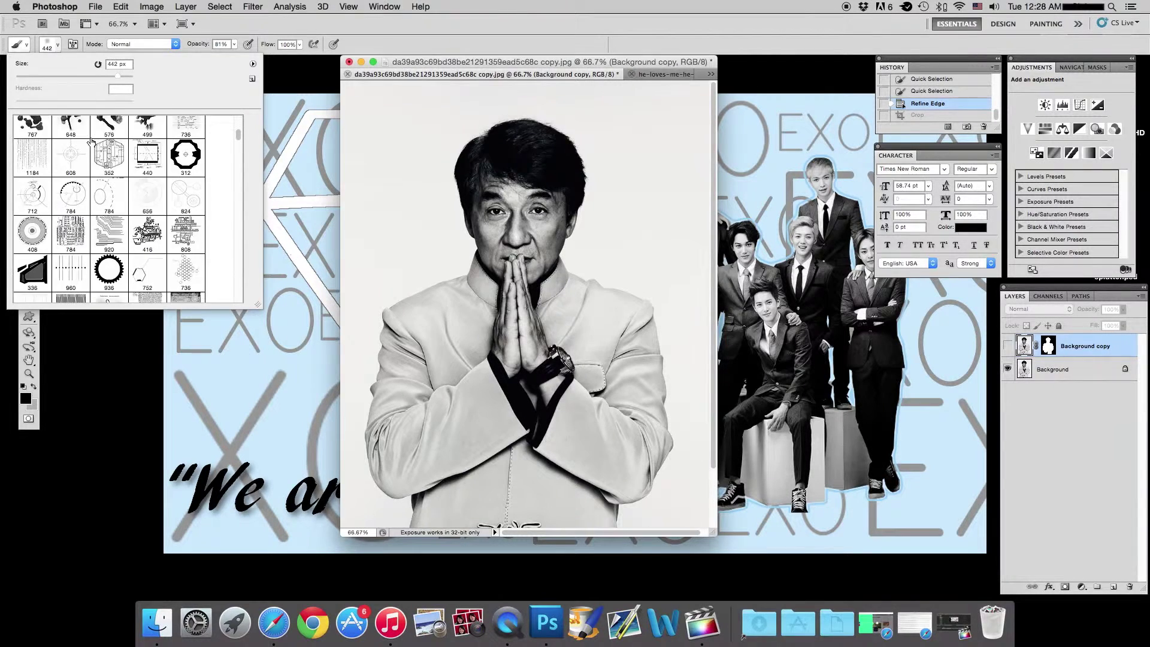
scroll(91, 141, down, 15)
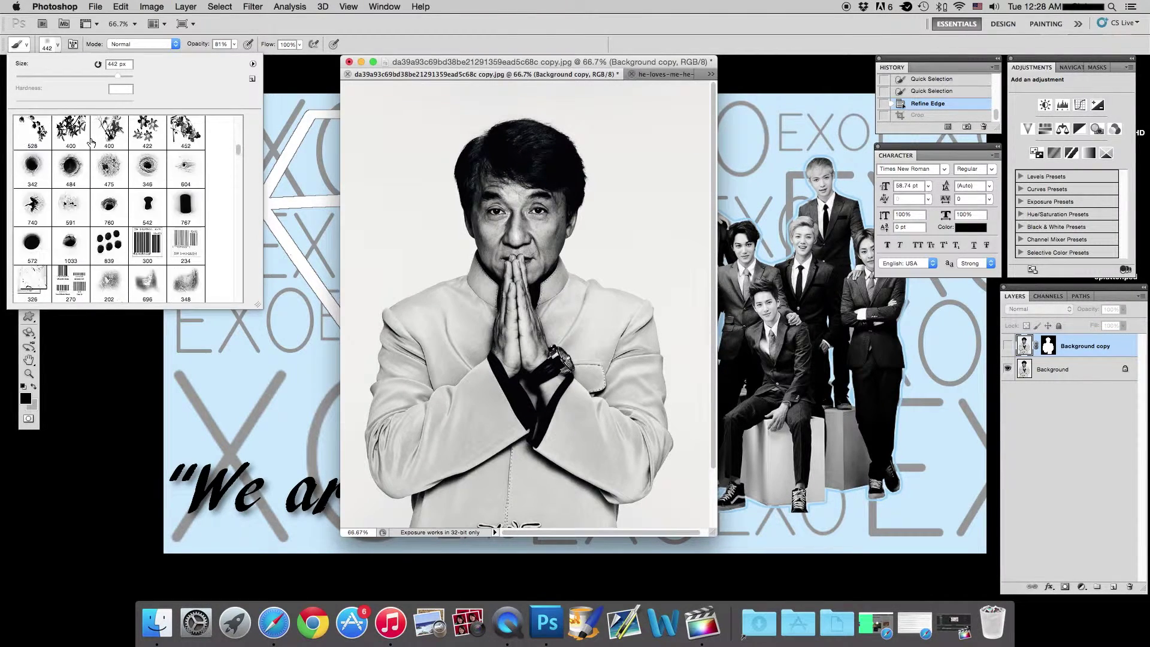
scroll(91, 141, down, 1)
scroll(91, 141, up, 20)
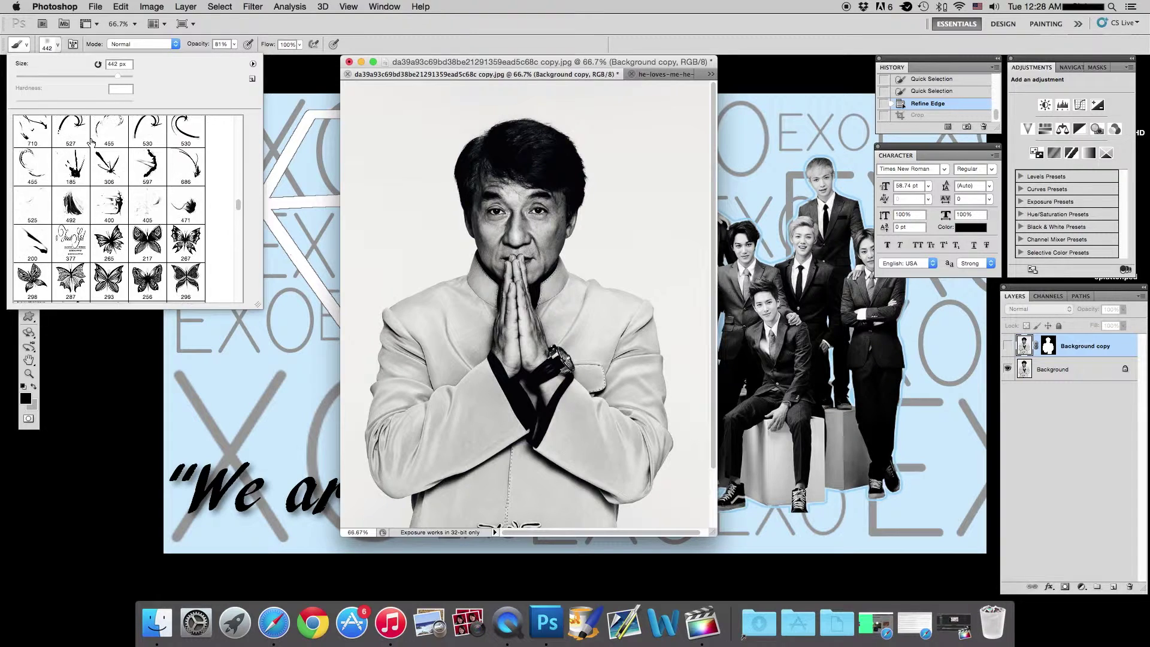
- Set up a hard round brush at 131 px with 100% opacity
click(55, 44)
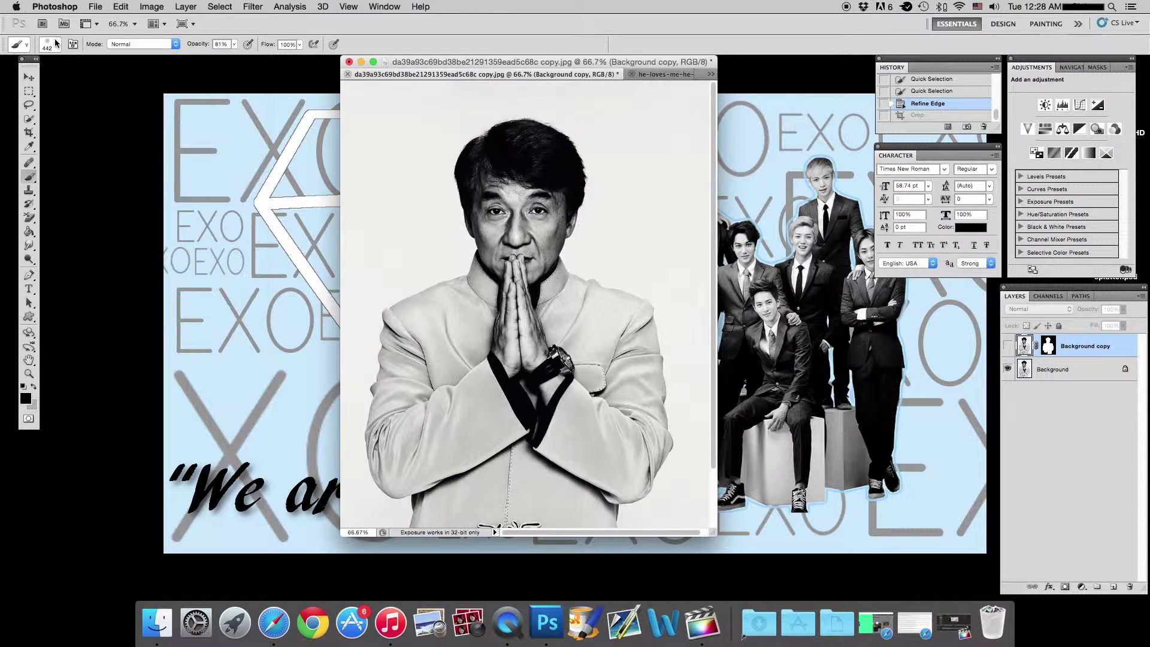
click(54, 43)
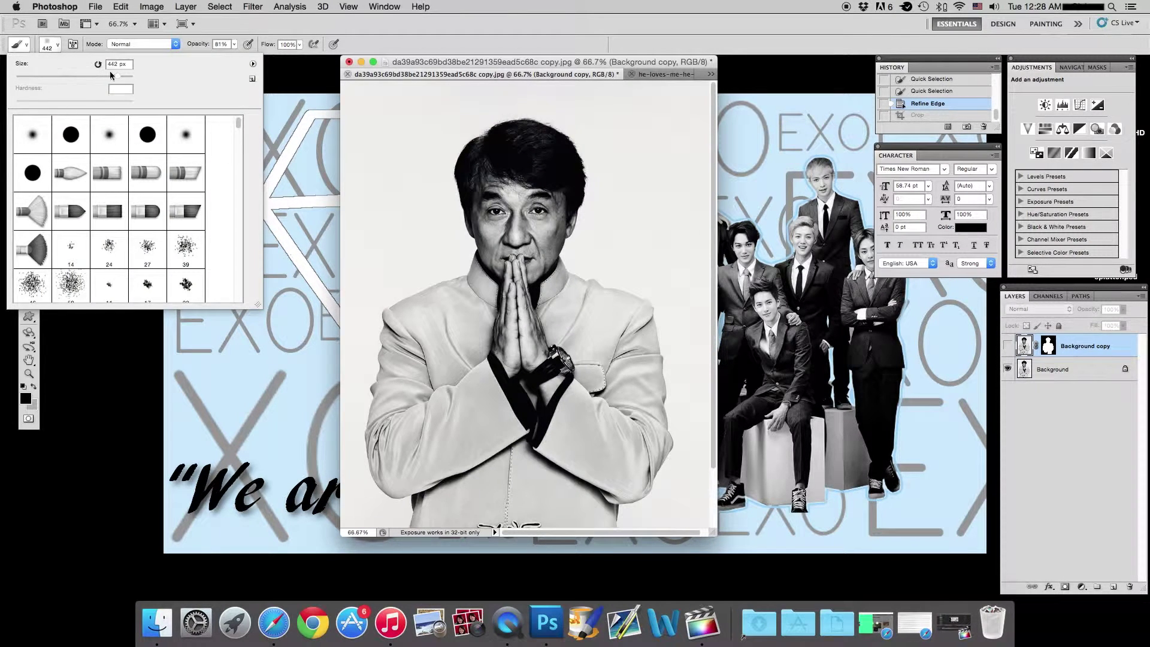
click(193, 52)
key(0)
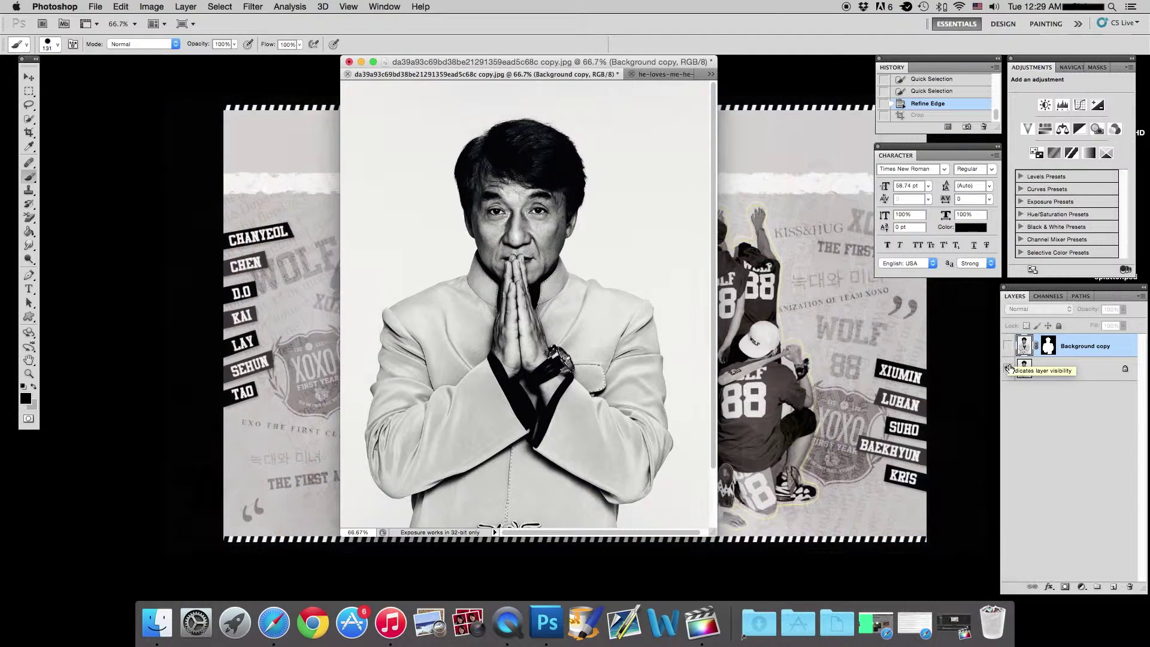
- Compare the masked cutout with the original photo by toggling the visibility of the Background copy and Background layers
click(1007, 345)
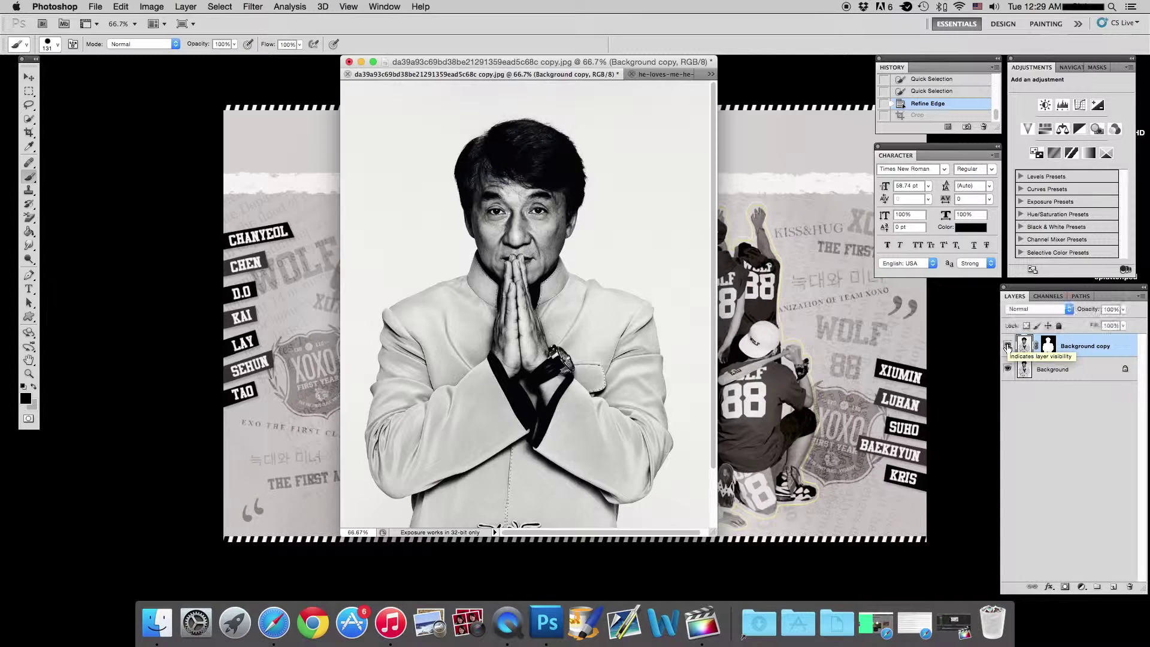
click(1008, 369)
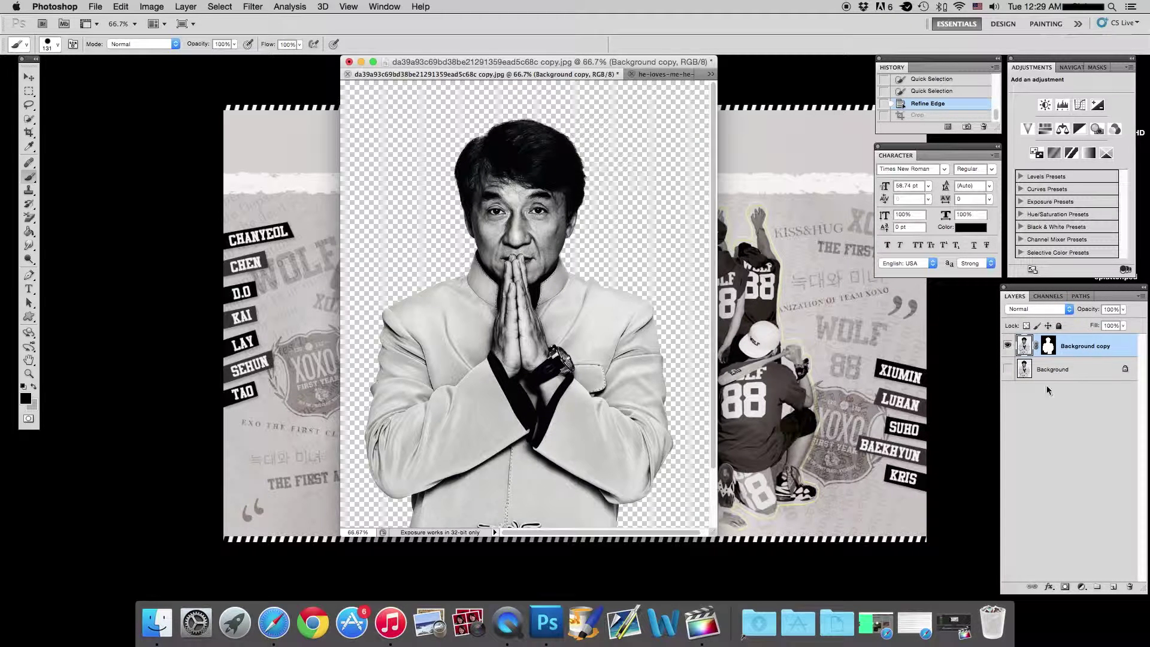
click(1007, 345)
click(1008, 370)
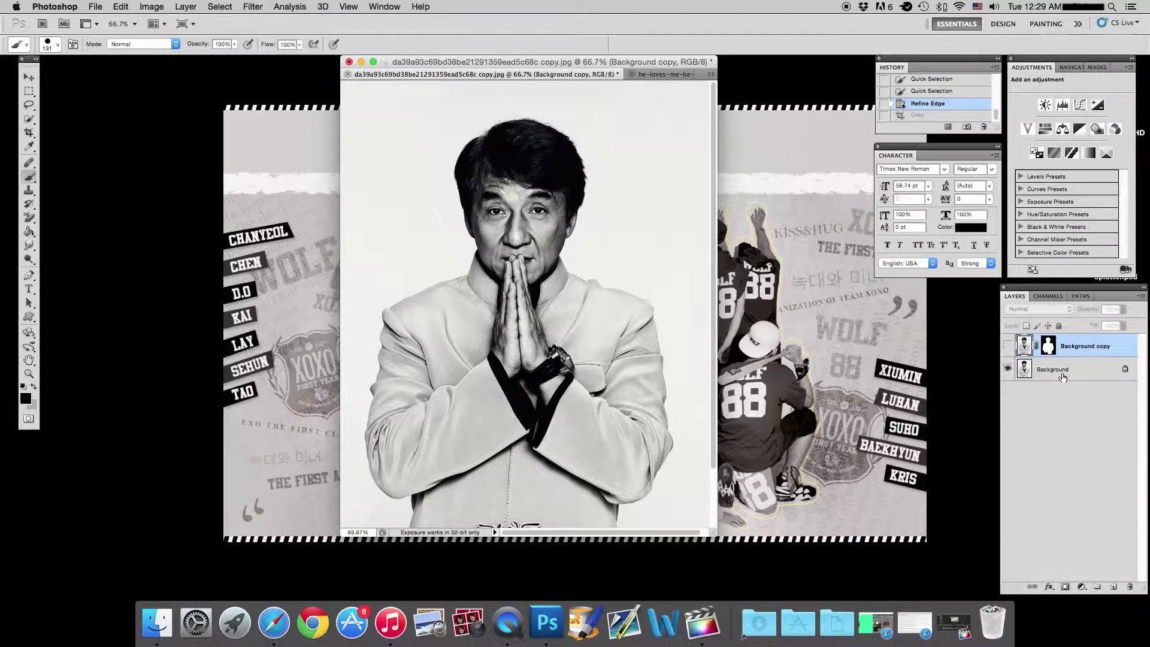
- Select the Background layer, try black brush dabs on the backdrop at 100% and 33% opacity, and undo both dabs
click(1079, 370)
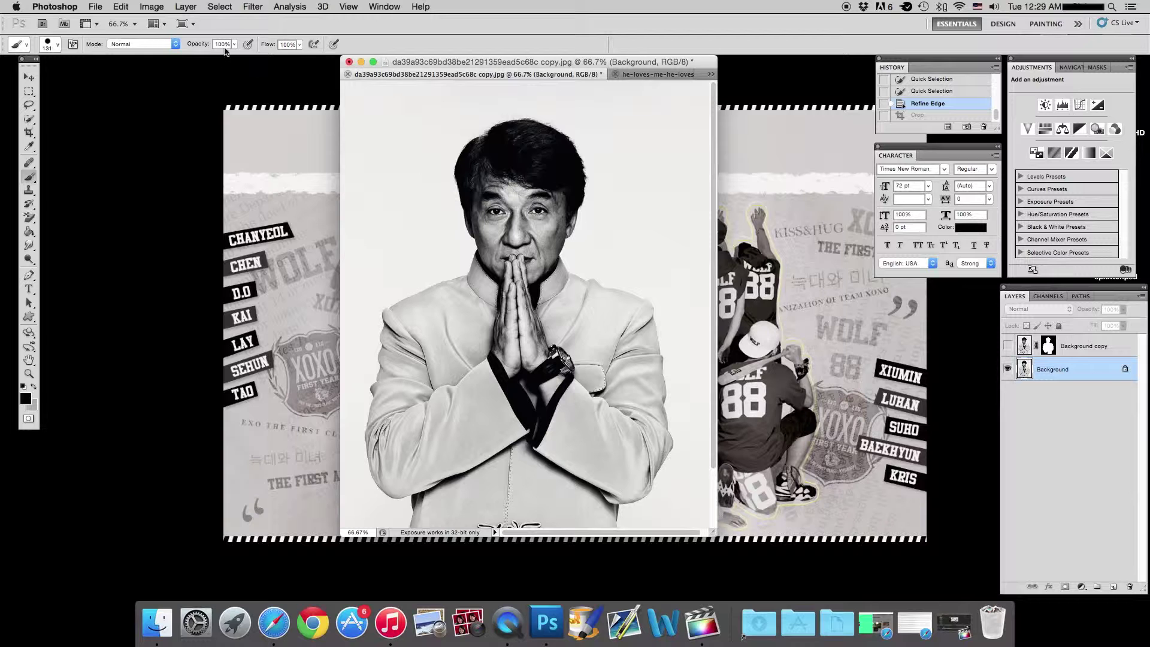
click(391, 120)
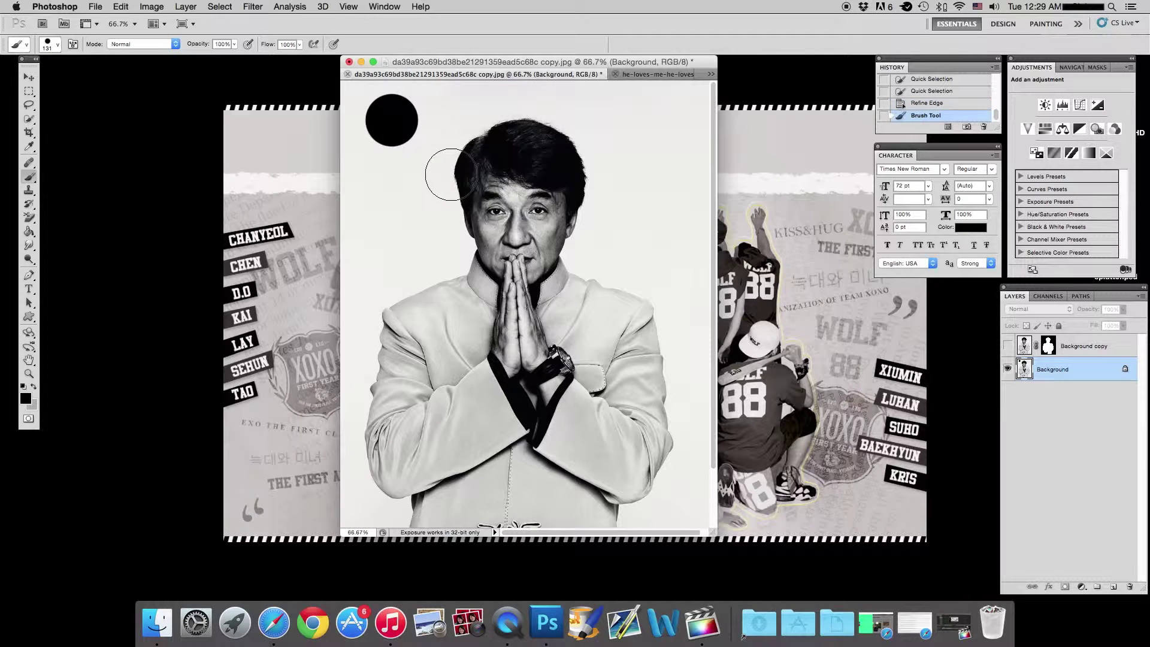
click(234, 47)
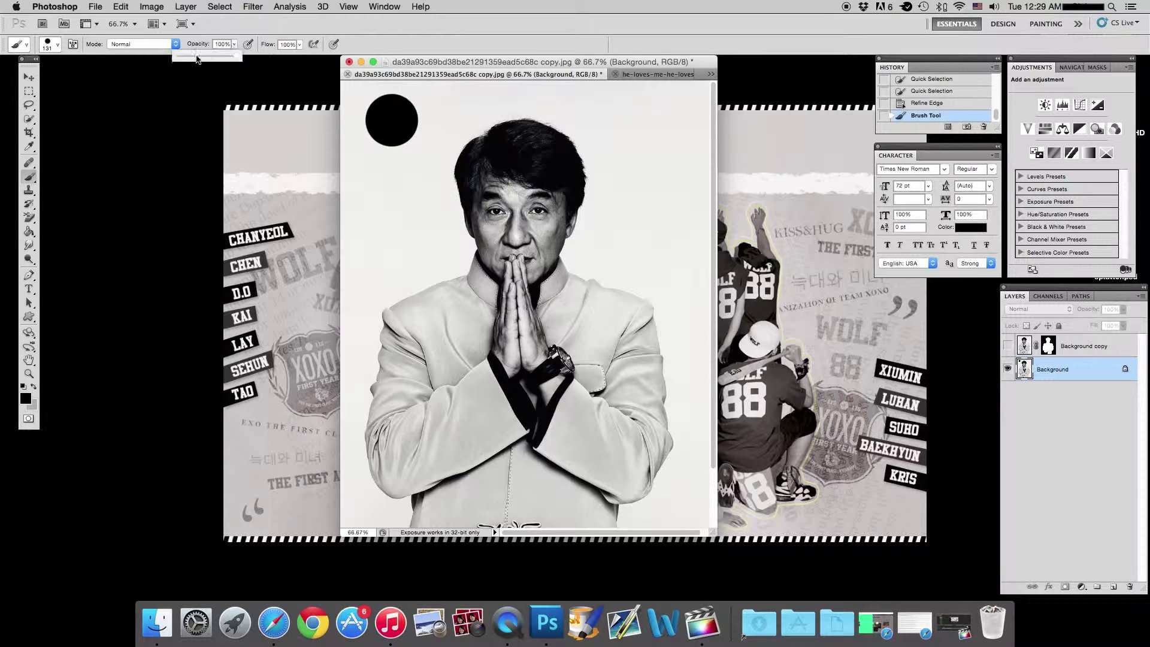
click(392, 195)
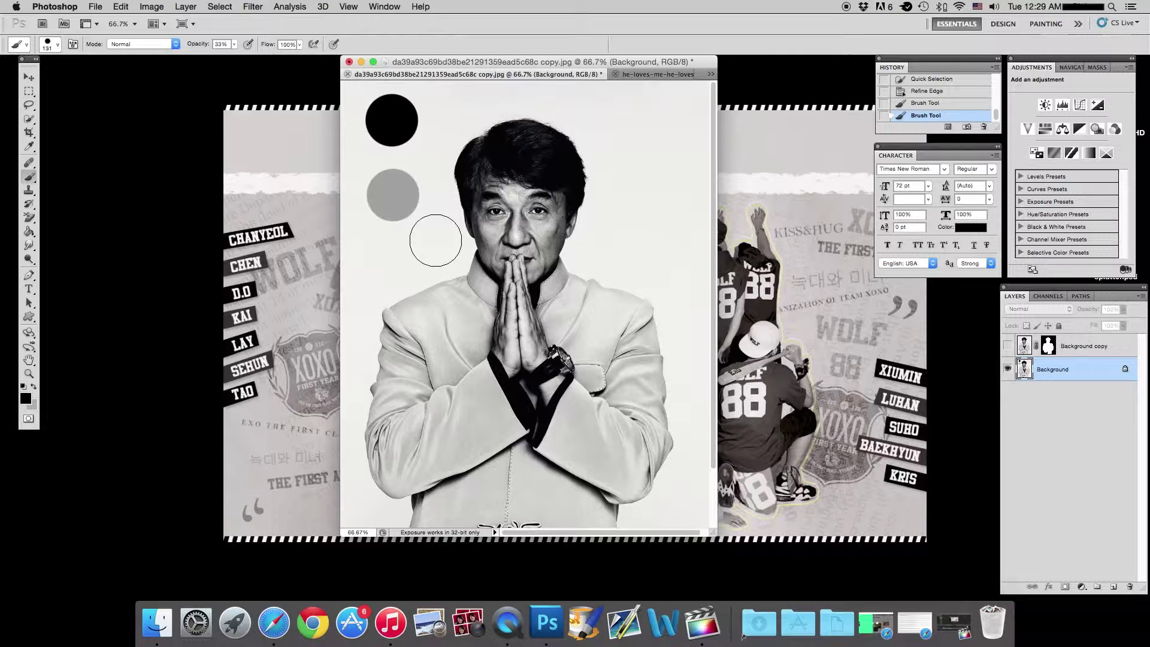
key(super+alt+z)
key(super+alt+z)
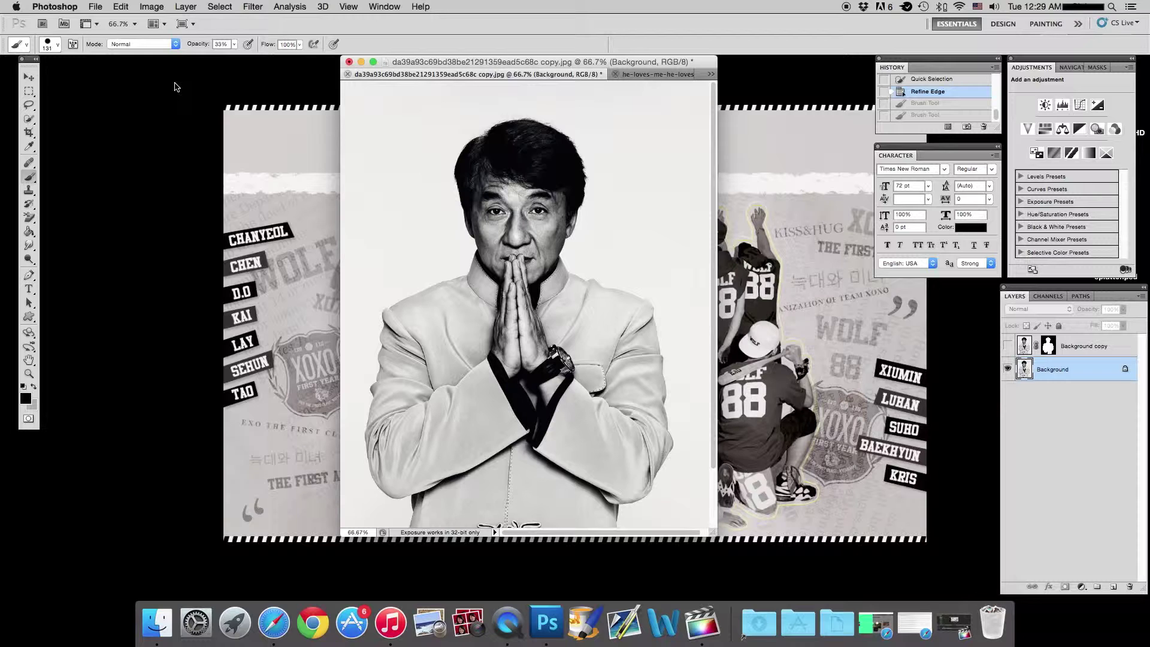
- Duplicate the Background layer, hide the original and add a layer mask to the duplicate
key(super+j)
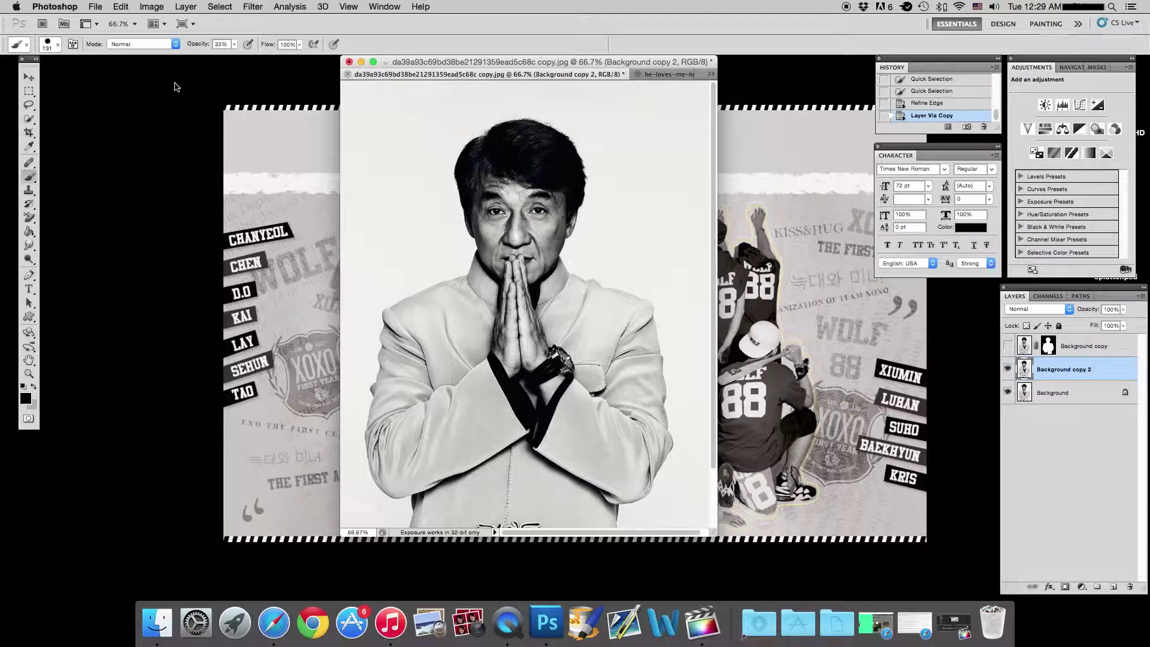
click(1008, 392)
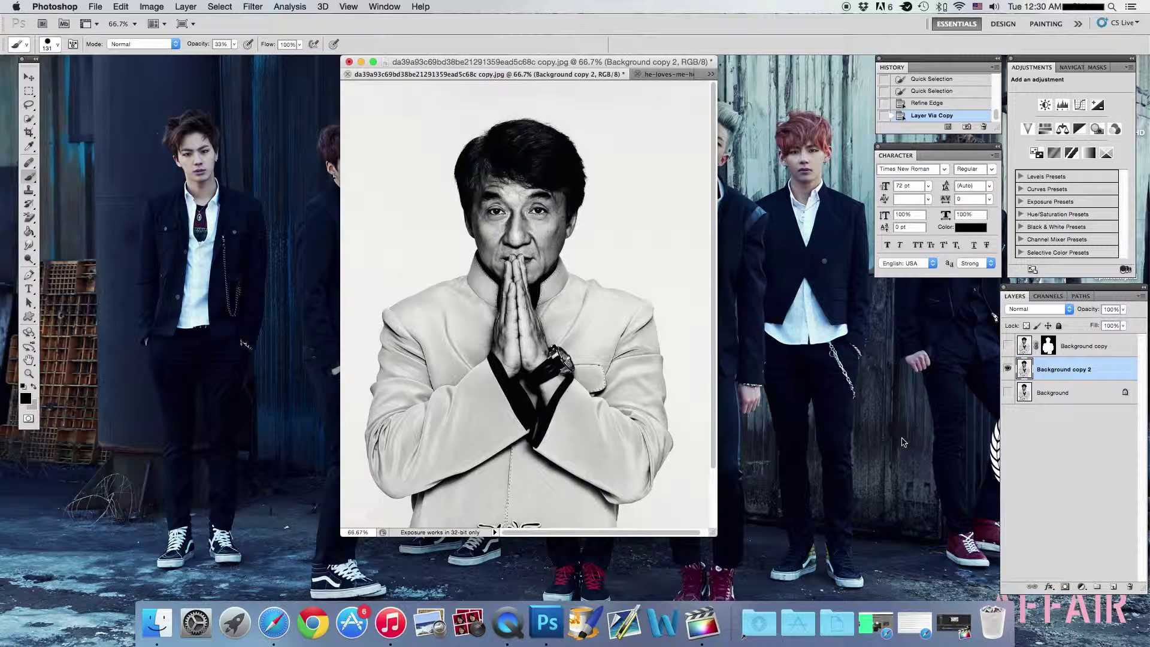
click(1065, 588)
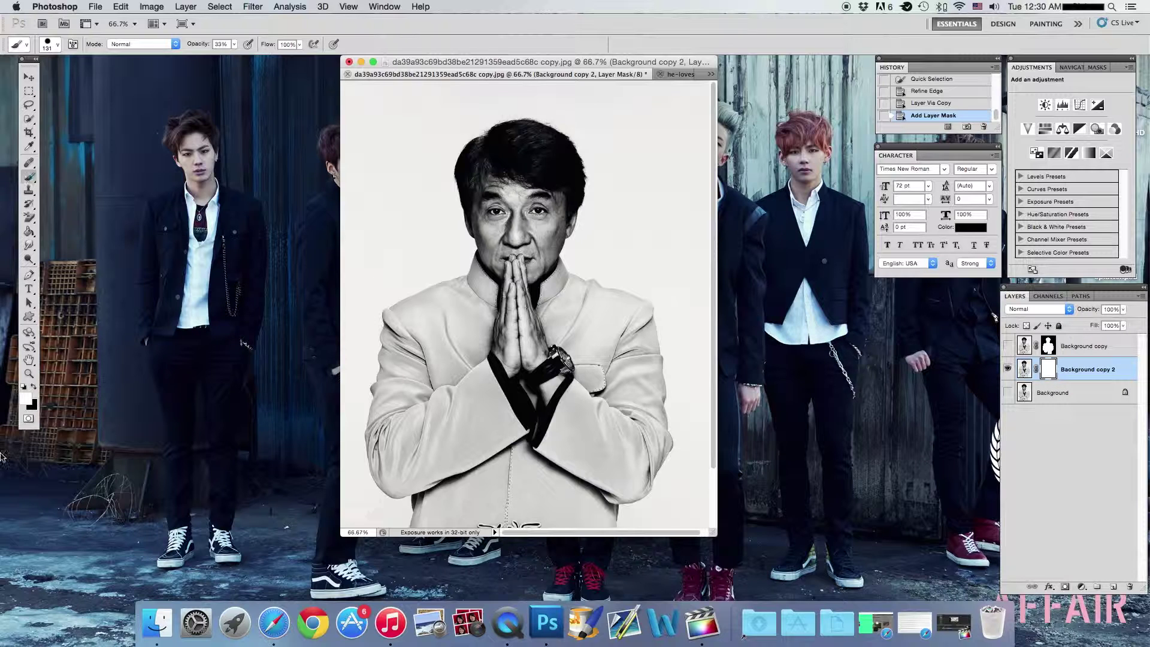
- Make black the foreground color and paint on the layer mask at 33% opacity to fade the backdrop around the man
click(33, 387)
click(33, 388)
click(33, 388)
click(34, 388)
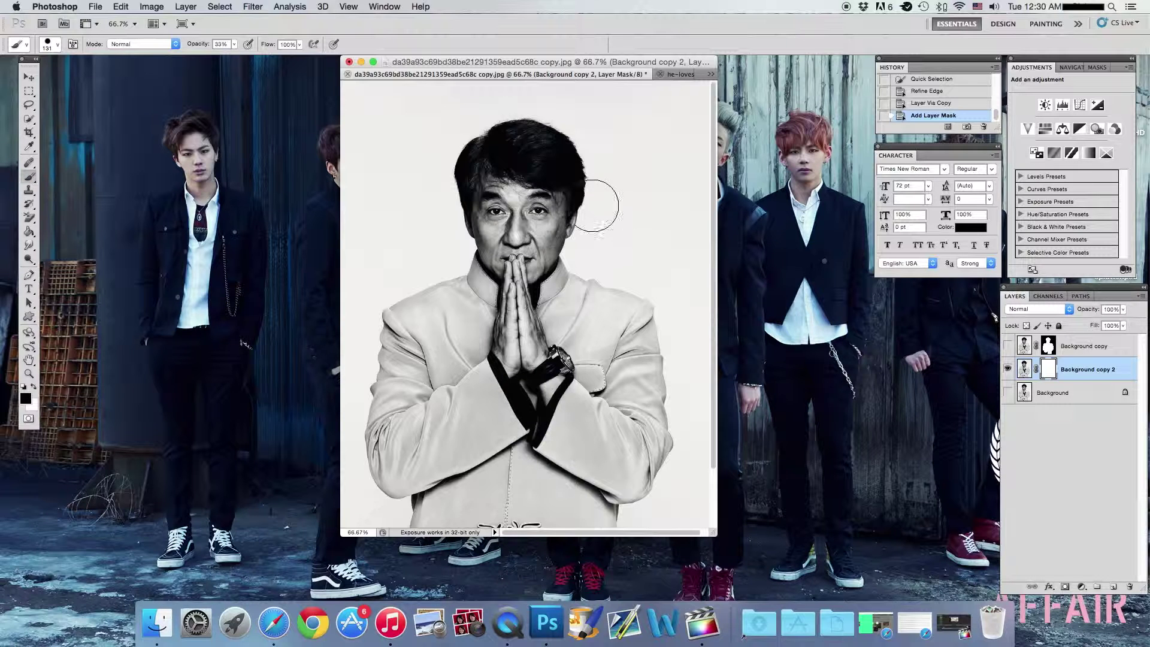
mouse_move(605, 255)
mouse_down()
mouse_move(632, 163)
mouse_move(633, 221)
mouse_move(653, 179)
mouse_move(628, 224)
mouse_move(653, 158)
mouse_move(650, 204)
mouse_move(638, 119)
mouse_move(578, 87)
mouse_move(493, 89)
mouse_move(392, 130)
mouse_move(408, 129)
mouse_move(389, 160)
mouse_move(425, 116)
mouse_move(381, 207)
mouse_move(398, 218)
mouse_move(403, 127)
mouse_move(425, 116)
mouse_move(385, 185)
mouse_move(410, 147)
mouse_move(434, 264)
mouse_move(435, 250)
mouse_move(359, 245)
mouse_up()
mouse_move(693, 95)
mouse_down()
mouse_move(688, 314)
mouse_move(720, 468)
mouse_move(694, 385)
mouse_move(687, 540)
mouse_move(693, 407)
mouse_move(644, 512)
mouse_move(693, 499)
mouse_move(644, 528)
mouse_move(363, 532)
mouse_move(386, 528)
mouse_move(352, 493)
mouse_move(366, 242)
mouse_move(394, 112)
mouse_move(459, 110)
mouse_move(558, 82)
mouse_move(636, 109)
mouse_move(619, 141)
mouse_move(516, 94)
mouse_up()
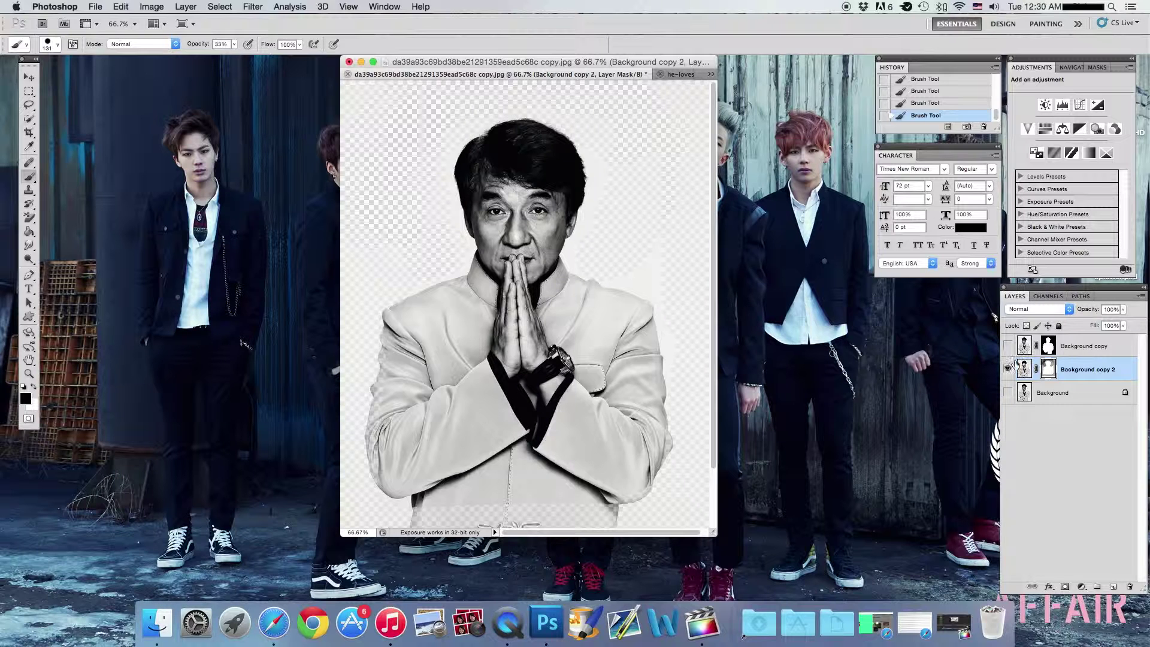
mouse_move(641, 172)
mouse_down()
mouse_move(603, 214)
mouse_move(609, 138)
mouse_move(525, 94)
mouse_up()
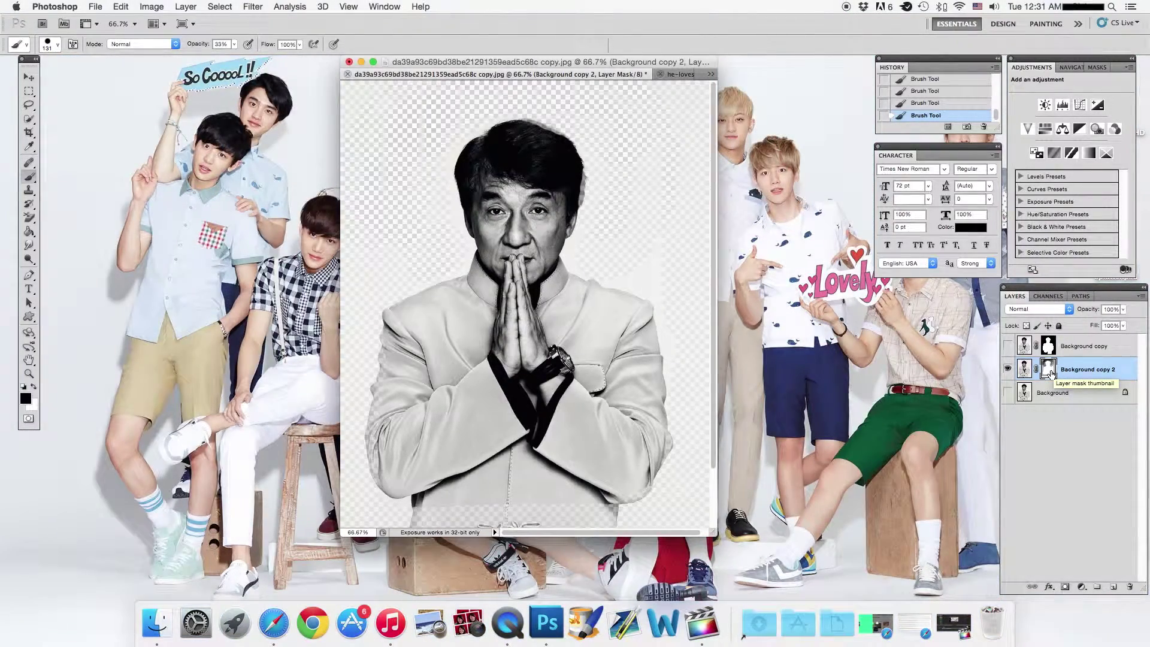
- Delete the painted layer mask from Background copy 2 and add a blank one
right_click(1049, 372)
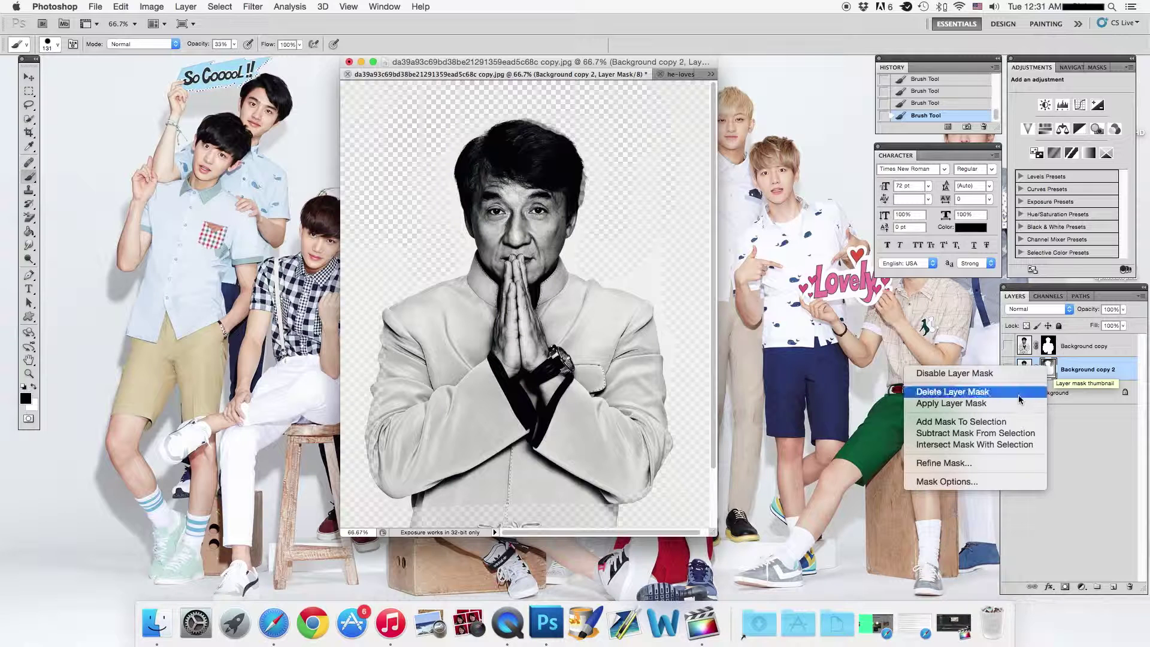
click(995, 391)
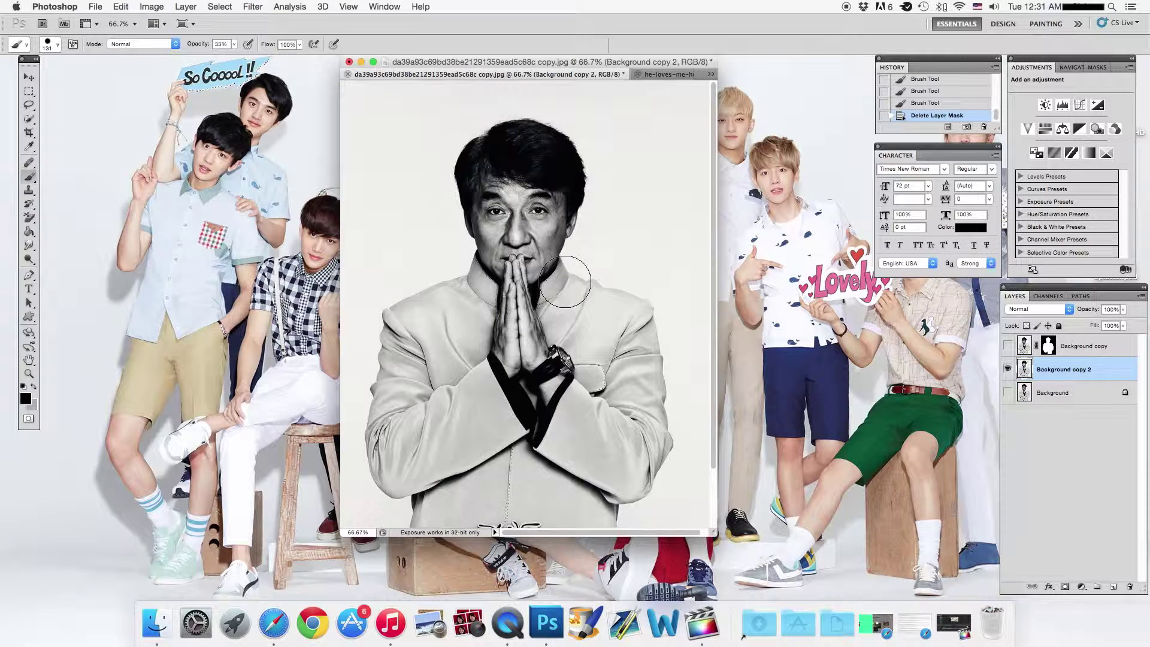
click(1065, 587)
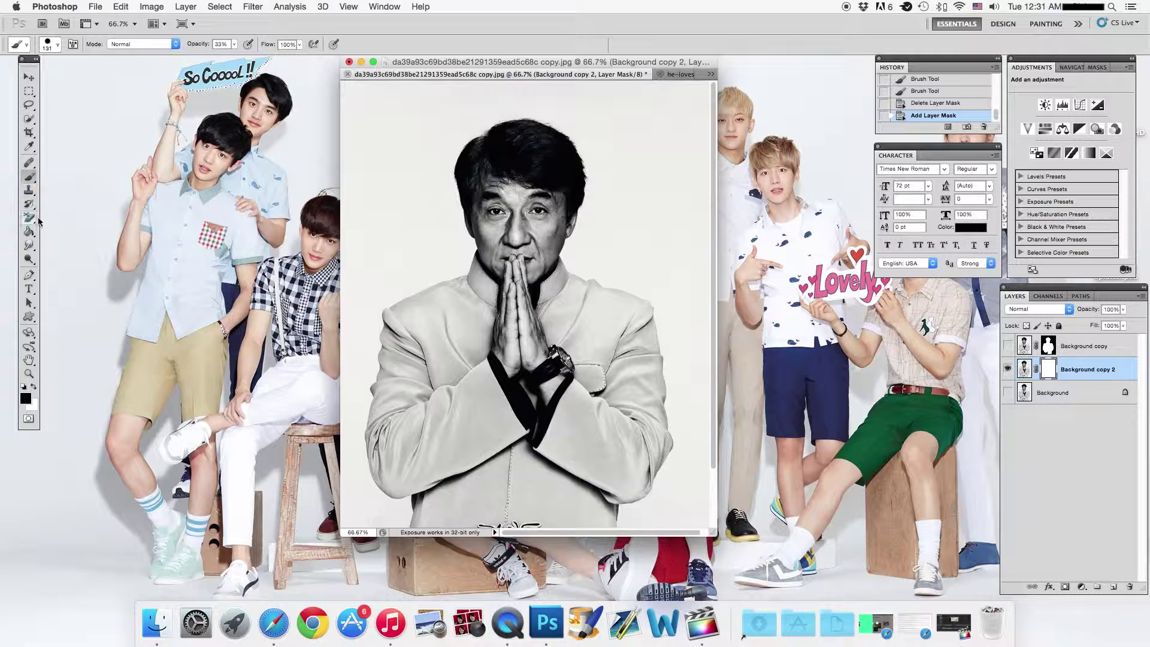
- Try filling the light backdrop of Background copy 2's image with black using the Paint Bucket Tool, and undo the fill
drag(31, 235, 96, 241)
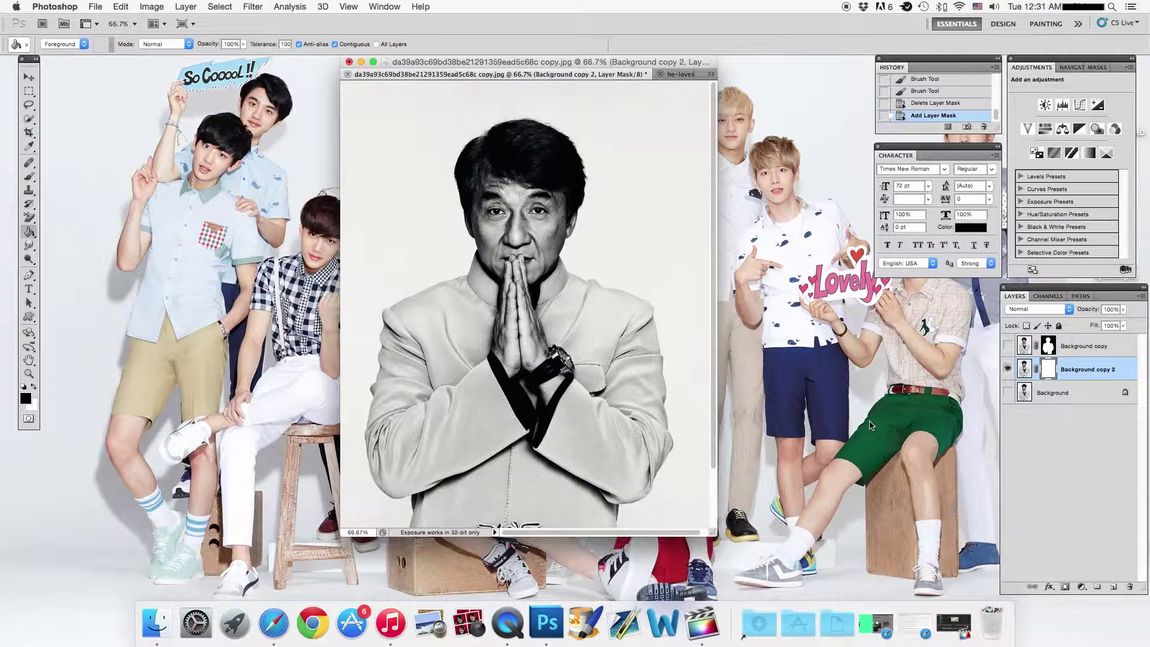
click(1024, 370)
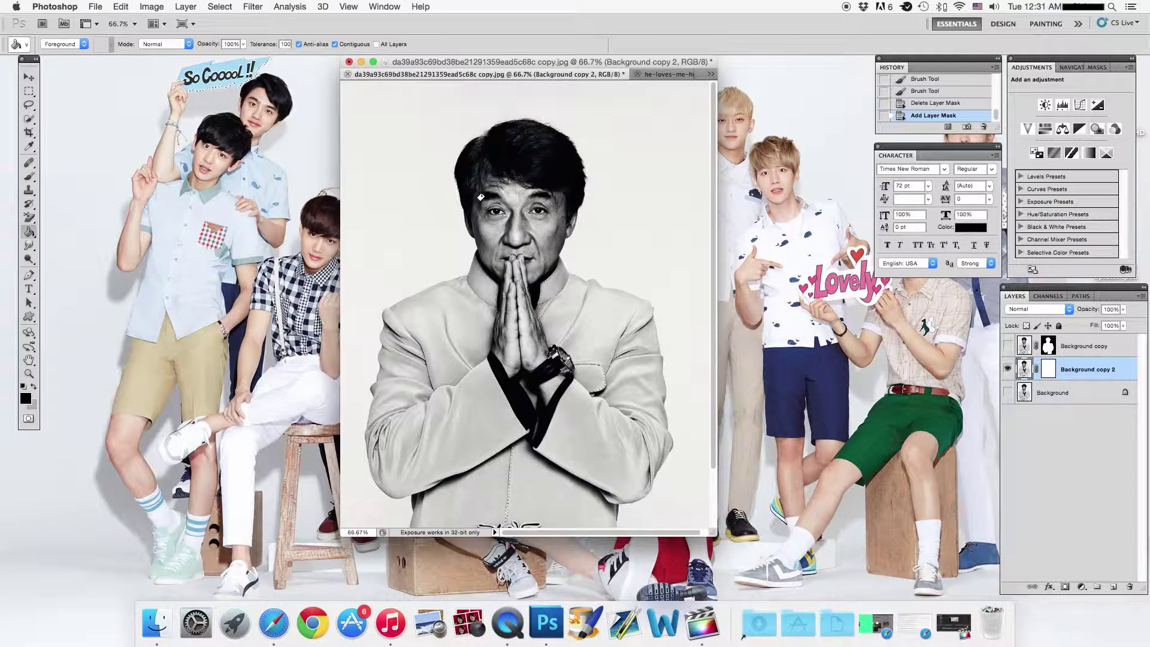
click(408, 180)
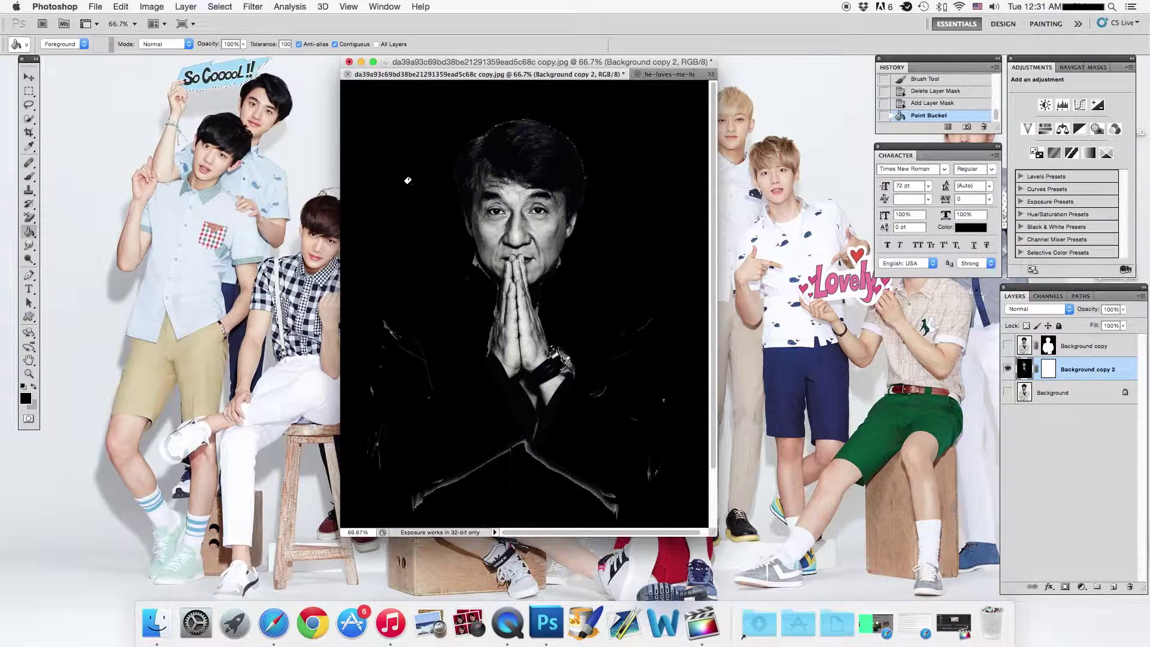
key(super+z)
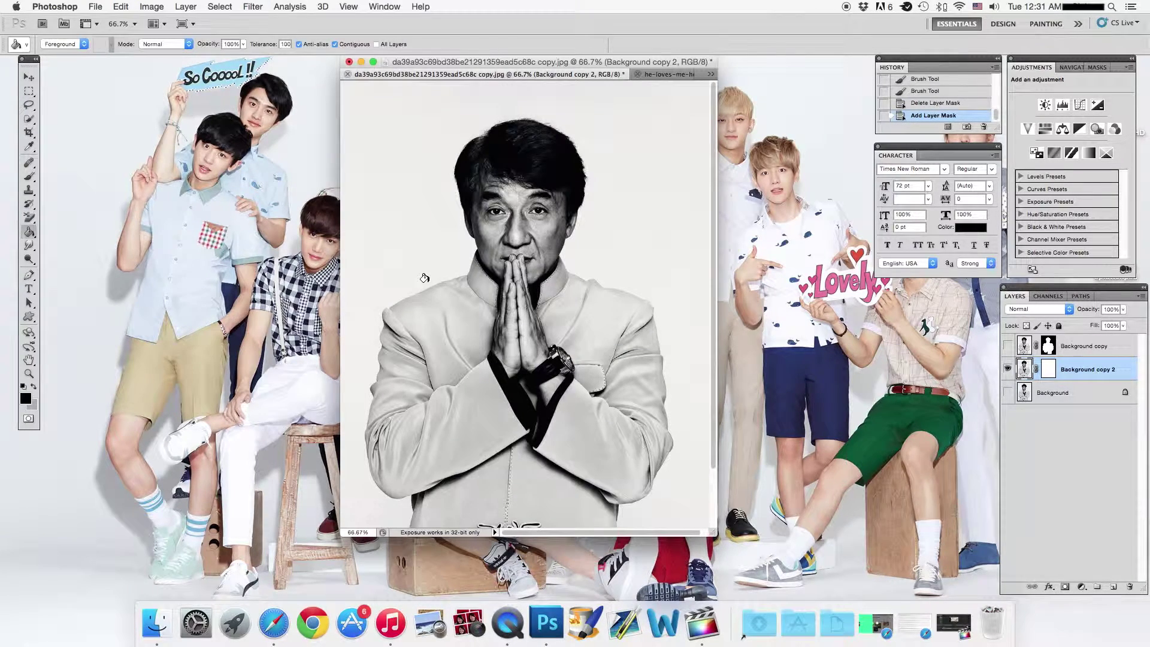
- Try blurring the man's head and upper body with the Blur Tool at 100% strength, and undo the strokes
key(r)
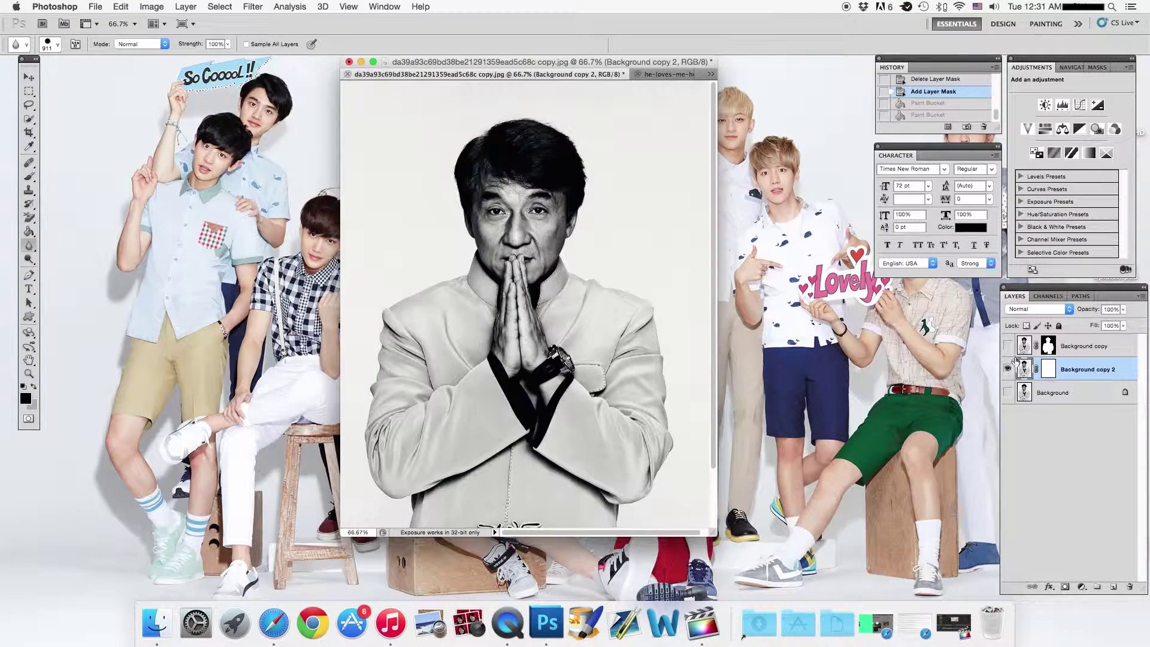
click(228, 45)
click(514, 270)
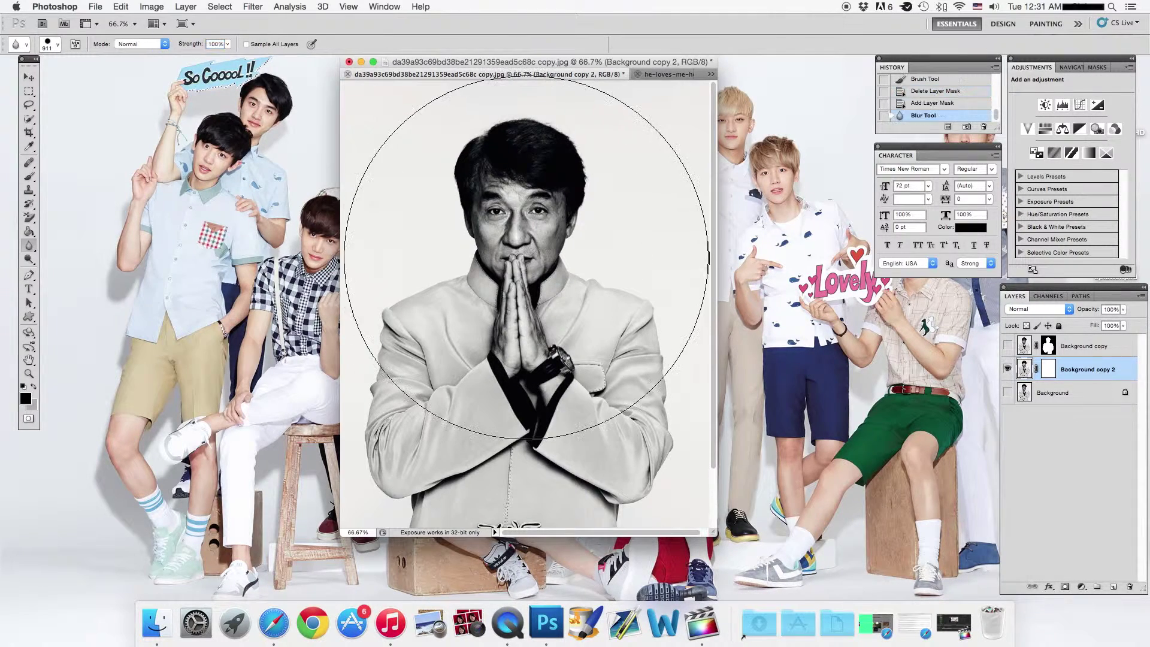
drag(822, 257, 539, 282)
key(ctrl+alt+z)
key(ctrl+alt+z)
- Try sharpening the man's face with the Sharpen Tool, and undo the strokes
click(28, 246)
click(93, 260)
mouse_move(487, 246)
mouse_down()
mouse_move(515, 246)
mouse_move(527, 219)
mouse_up()
key(ctrl+alt+z)
key(ctrl+alt+z)
key(ctrl+alt+z)
- Switch to the he-loves-me-he-loves-me-notvers4 copy.gif poster and make the Smudge Tool active
click(28, 245)
click(92, 274)
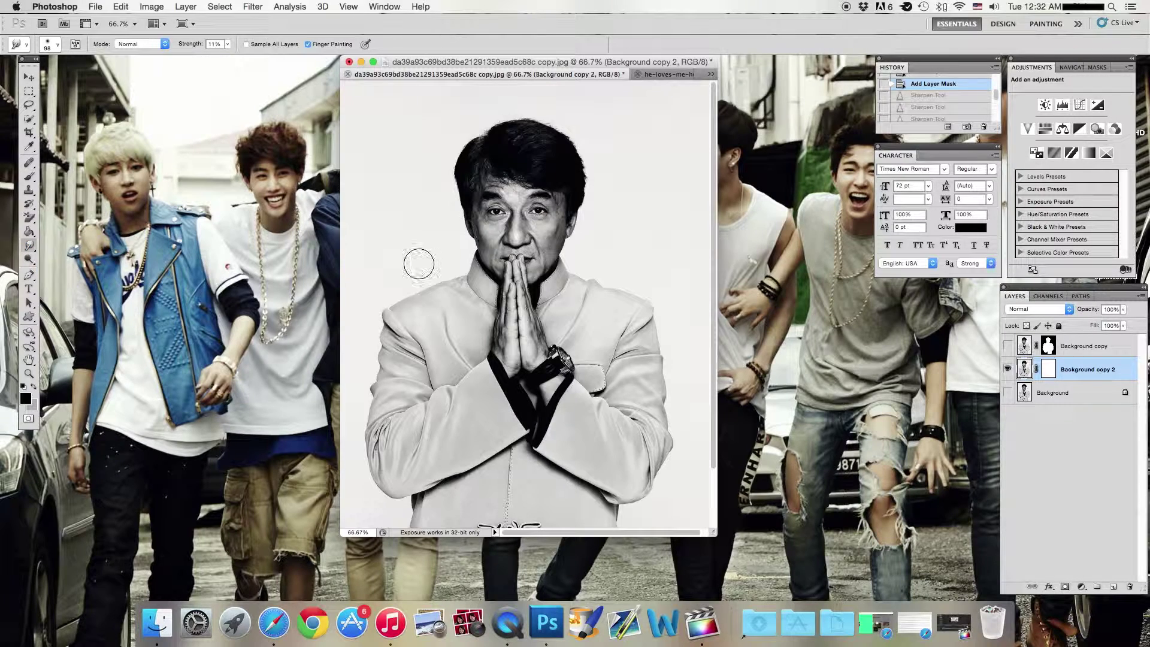
key(ctrl+Tab)
key(v)
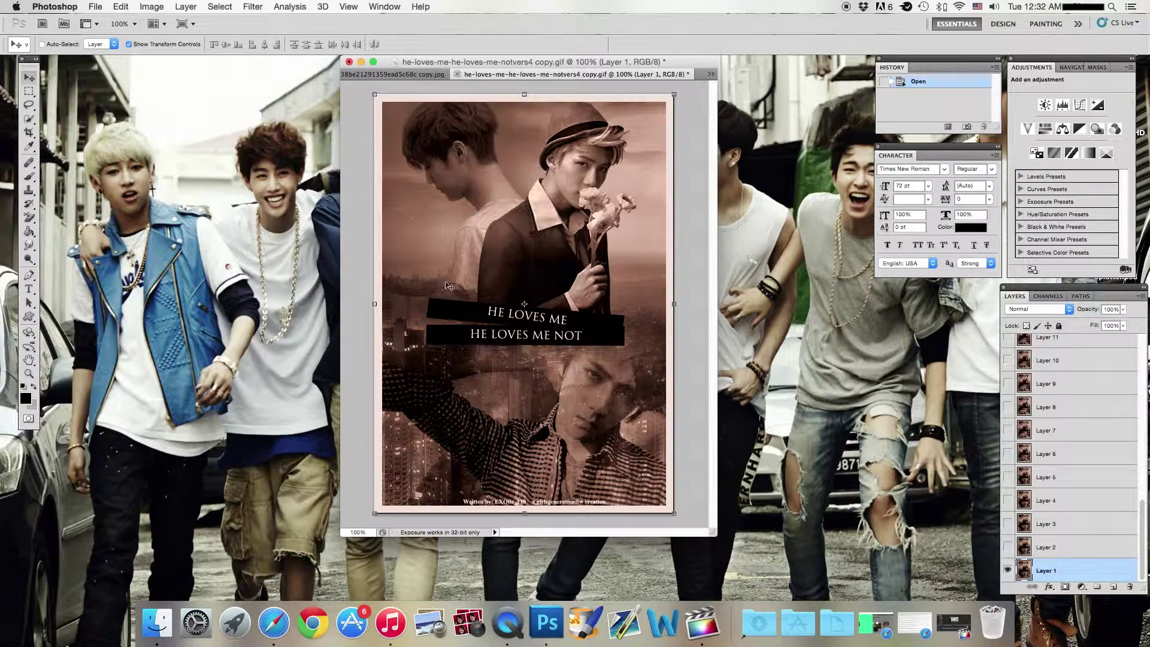
click(28, 245)
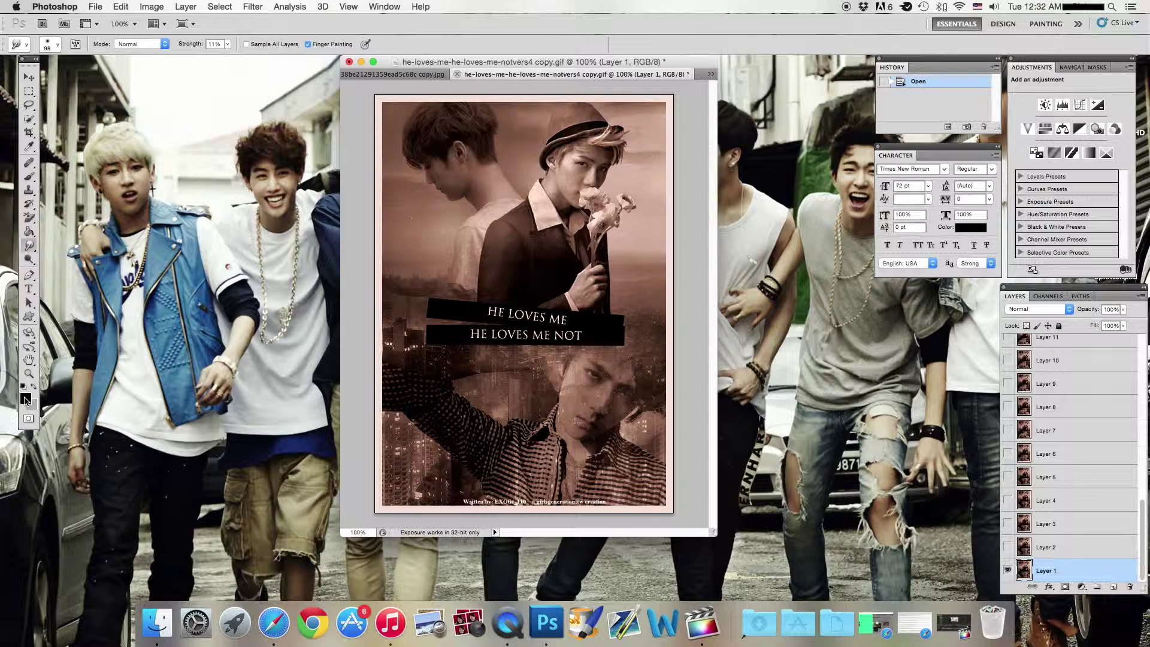
- Set the foreground color to the dark brown 31231a sampled from the poster
click(26, 399)
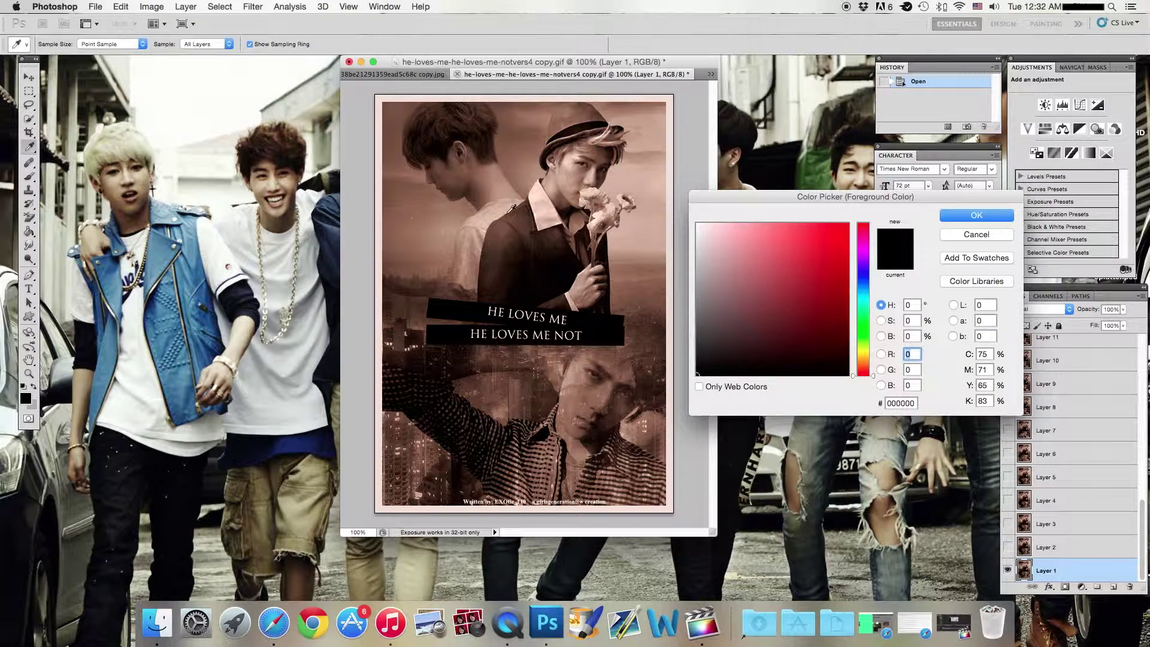
click(467, 140)
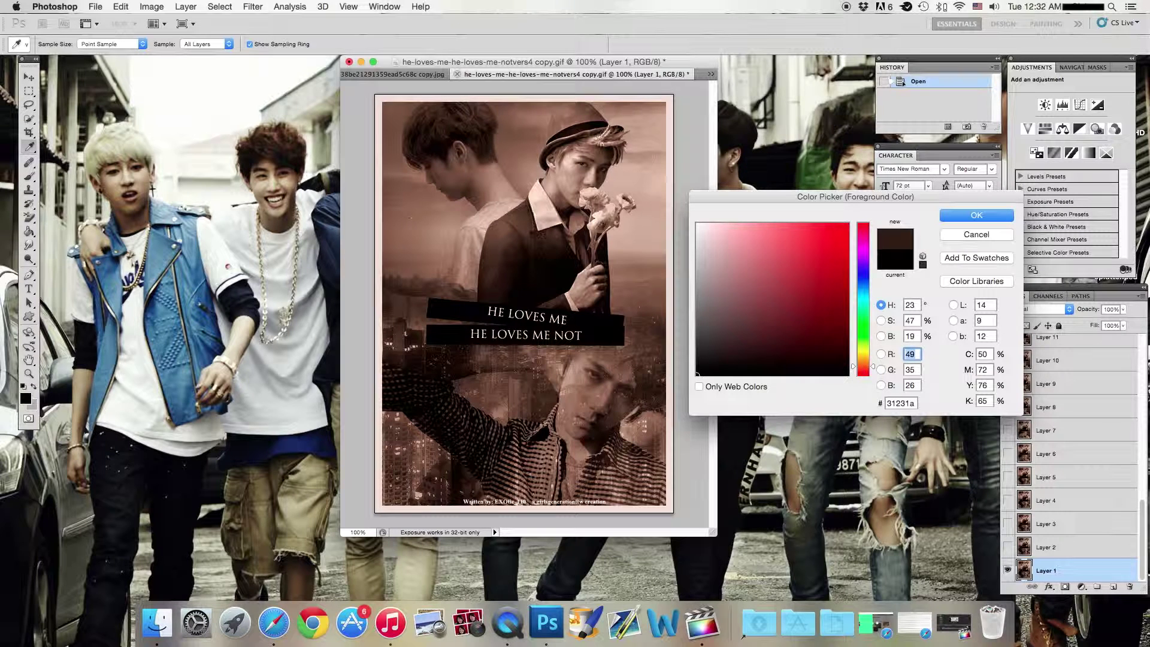
click(599, 144)
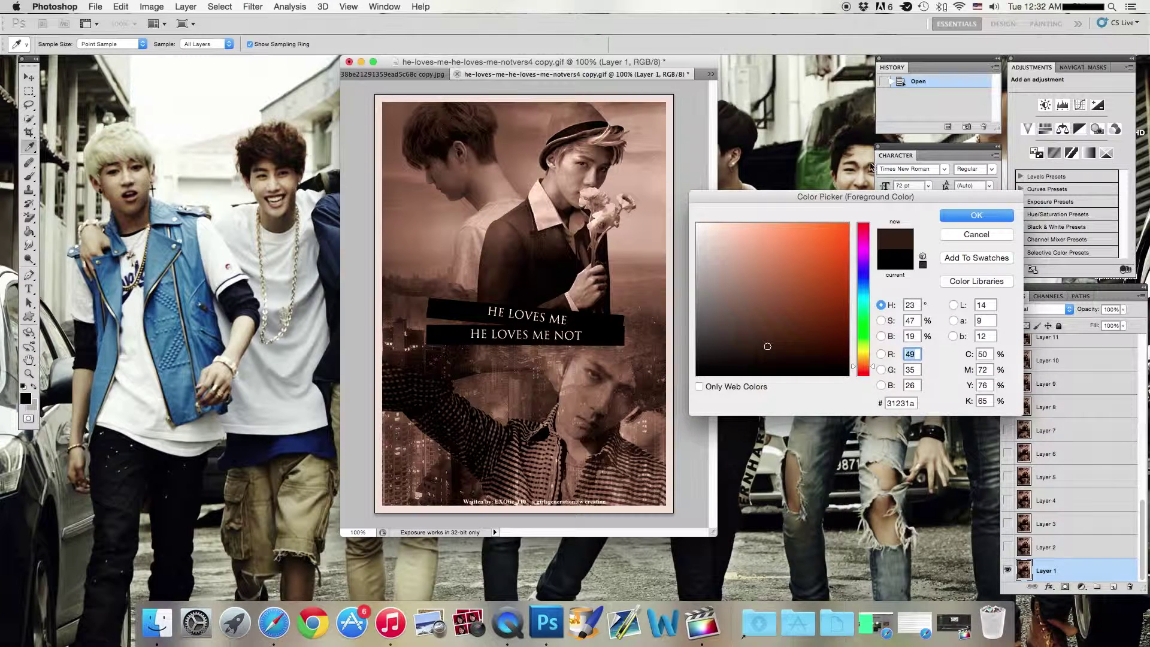
click(960, 214)
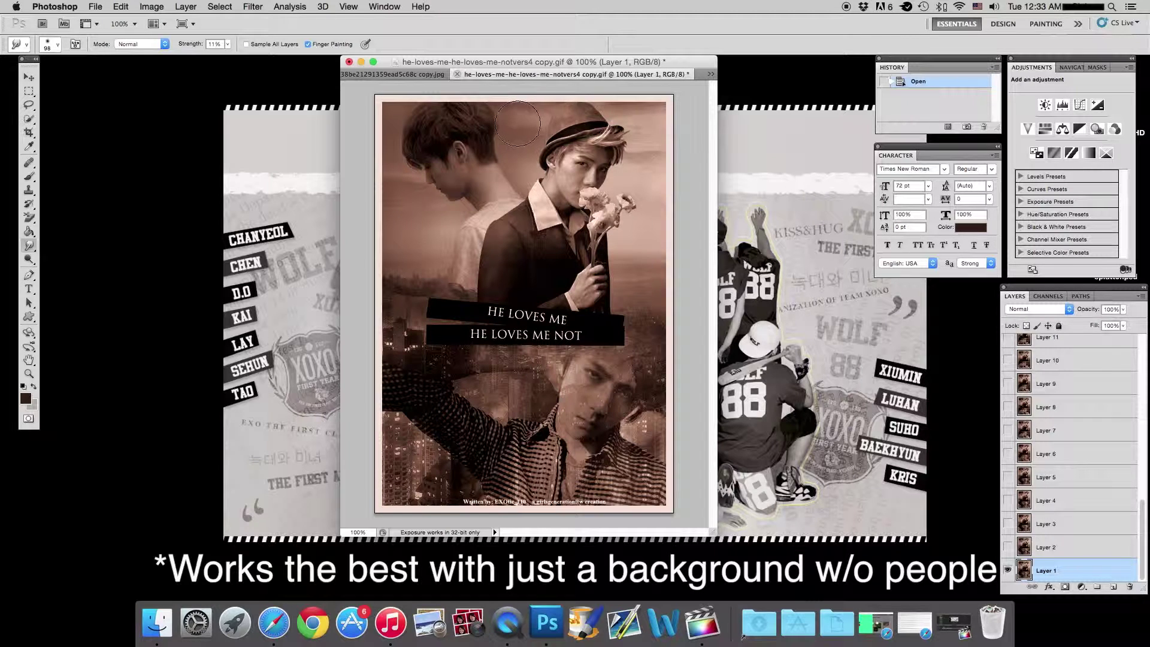
- Try smudging the area around the hat on the poster with the Smudge Tool, and undo the strokes
mouse_move(520, 118)
mouse_down()
mouse_move(552, 120)
mouse_move(559, 133)
mouse_move(525, 139)
mouse_move(563, 145)
mouse_up()
key(super+alt+z)
key(super+alt+z)
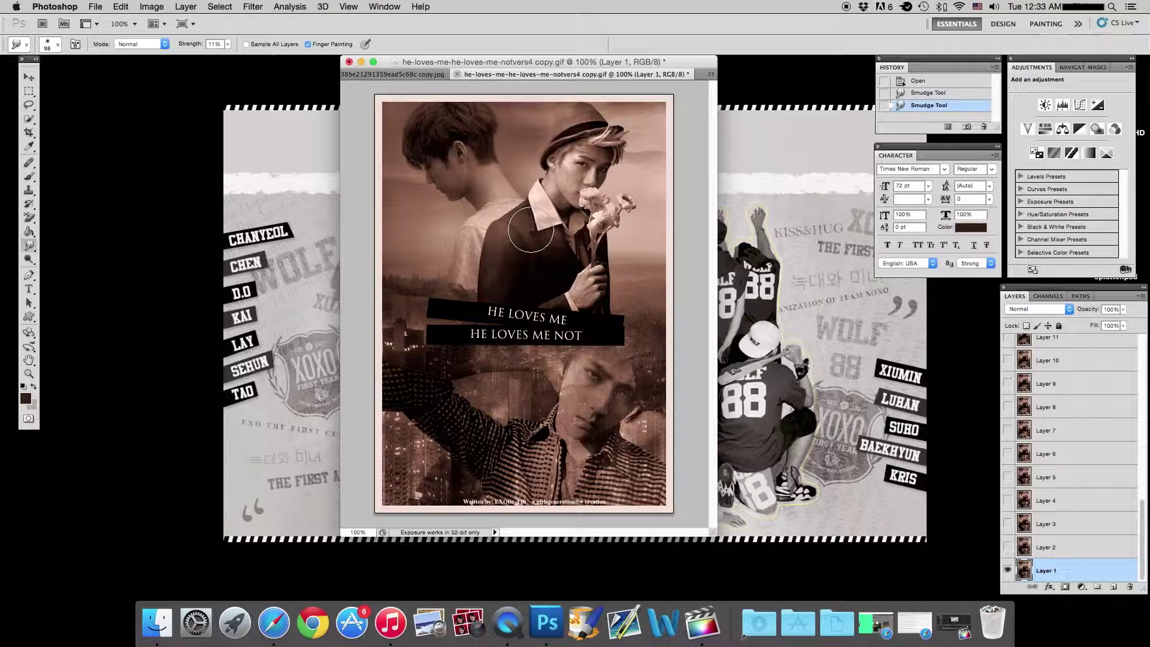
- Add the white horizontal text "dddd" in 72 pt Times New Roman below the poster's title
drag(29, 288, 89, 292)
click(88, 287)
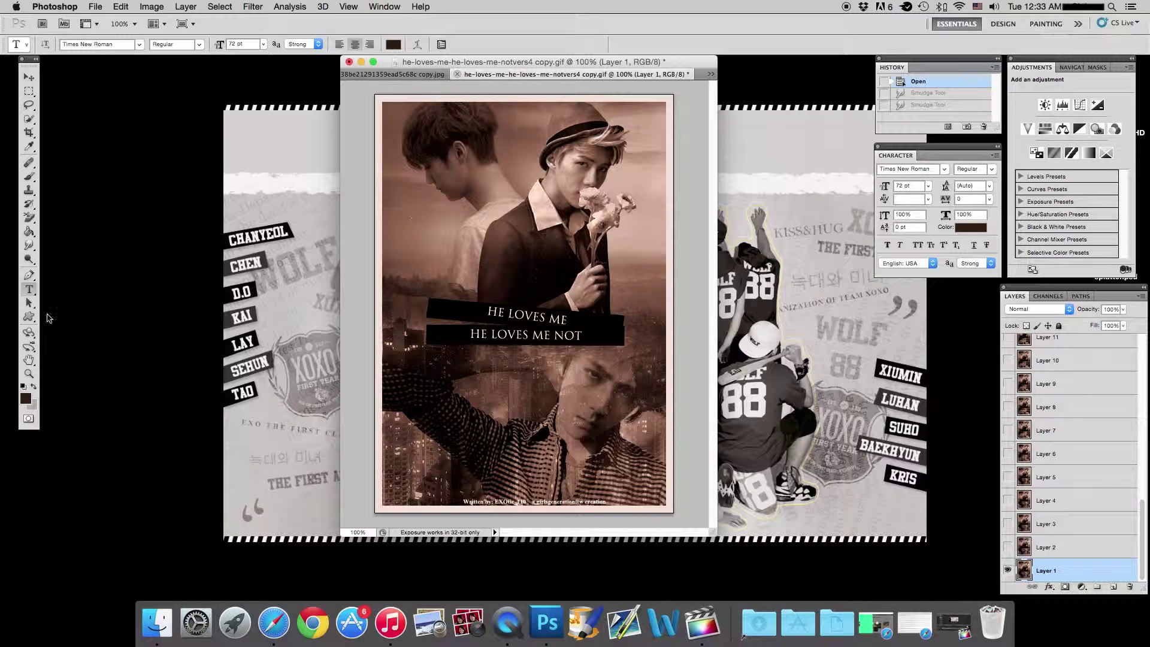
click(435, 382)
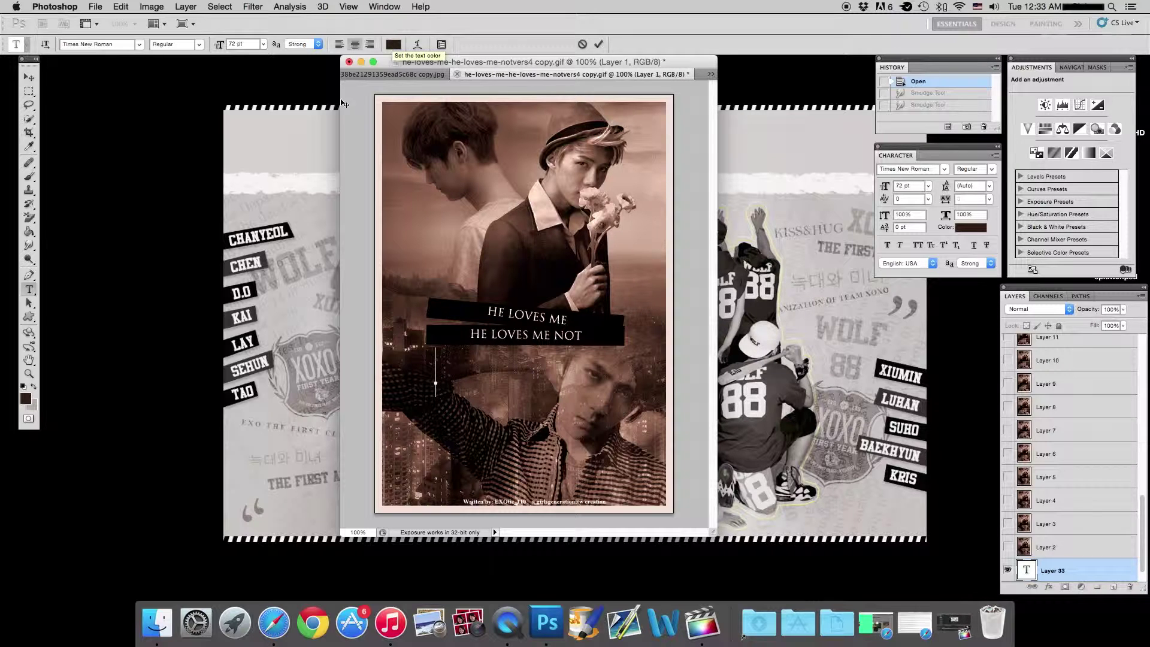
click(390, 46)
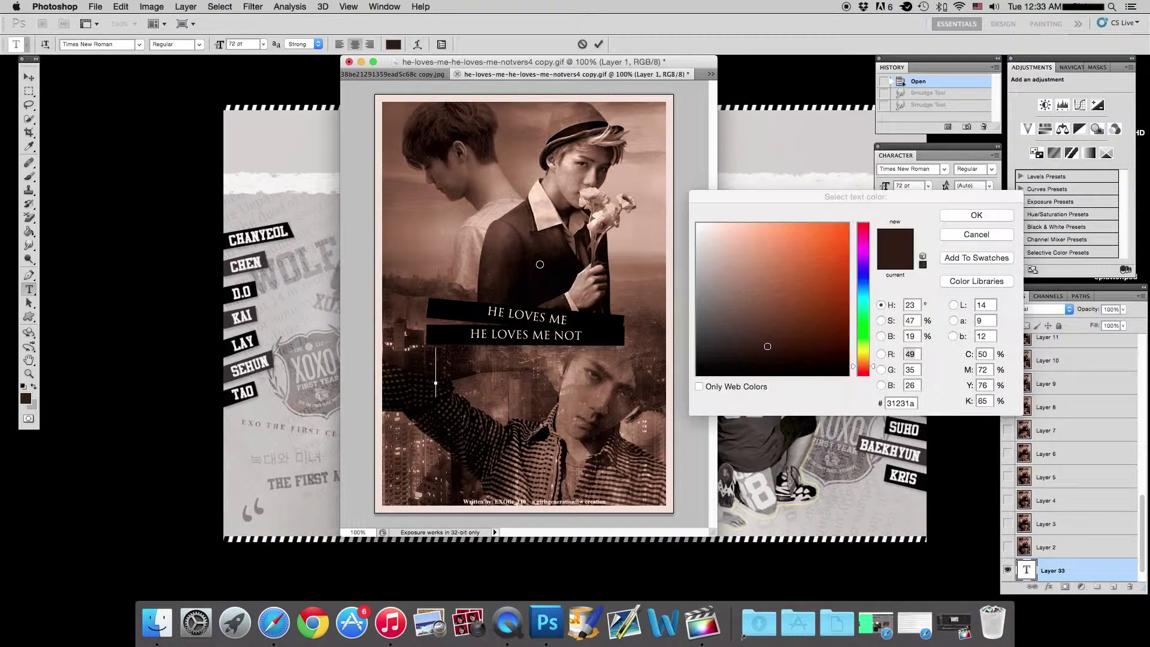
click(753, 237)
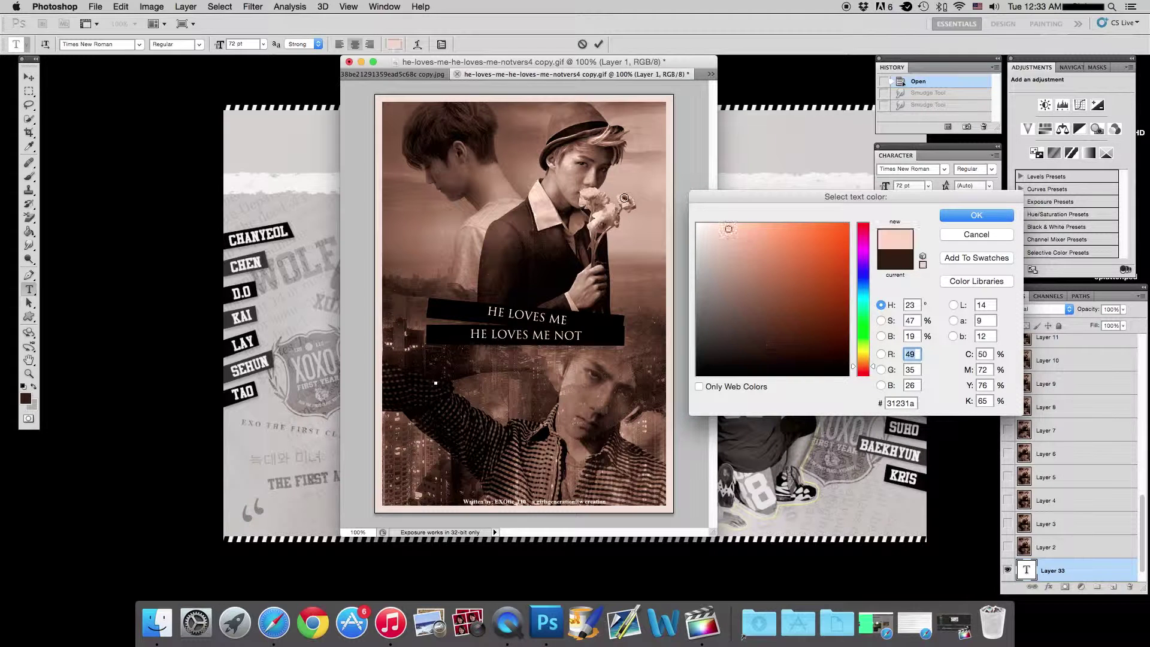
click(962, 217)
text(dddd)
click(29, 289)
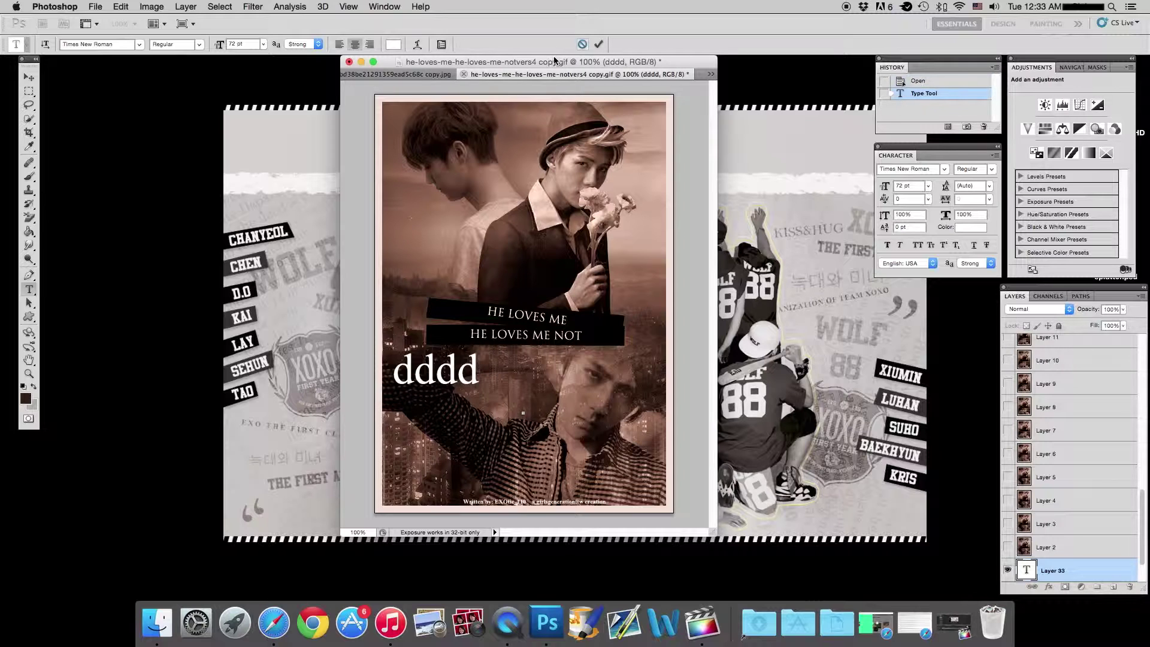
- Add the vertical text "ddddd" over the man with his back turned in the upper poster
drag(28, 289, 86, 293)
click(84, 298)
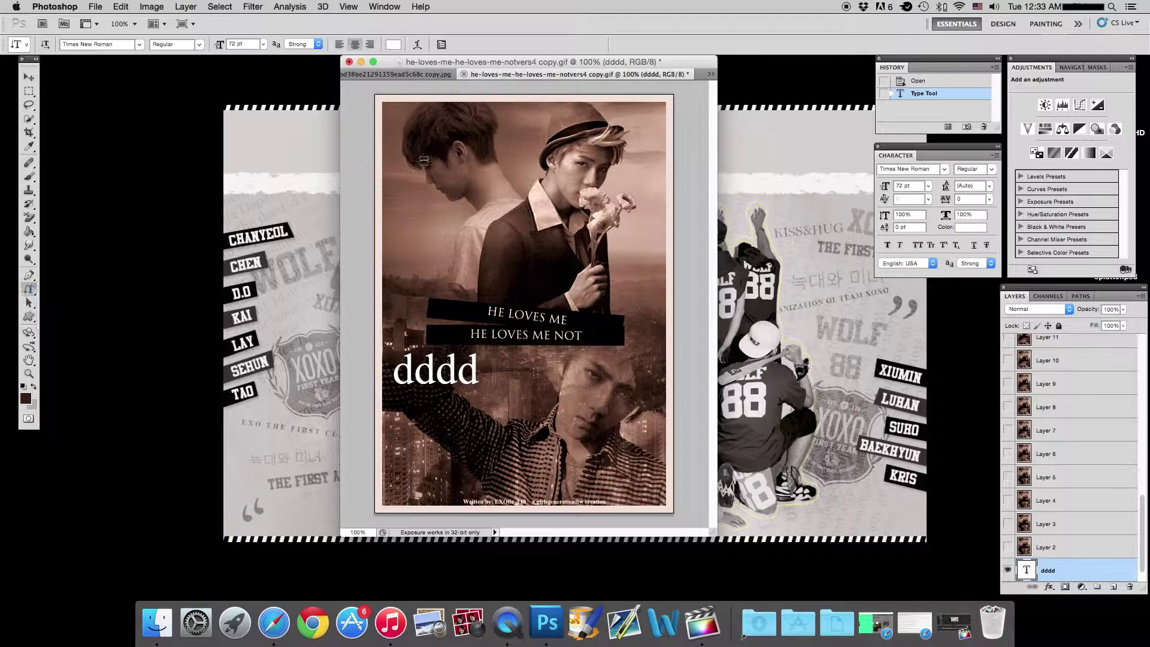
click(429, 157)
text(ddddd)
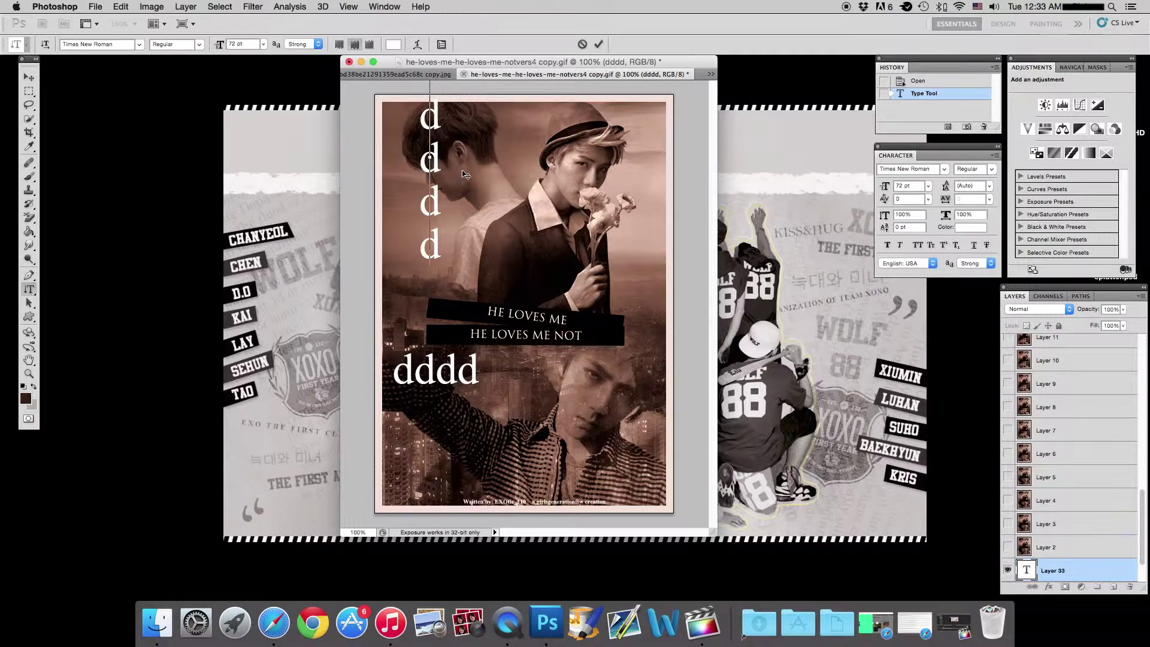
key(super+Return)
key(v)
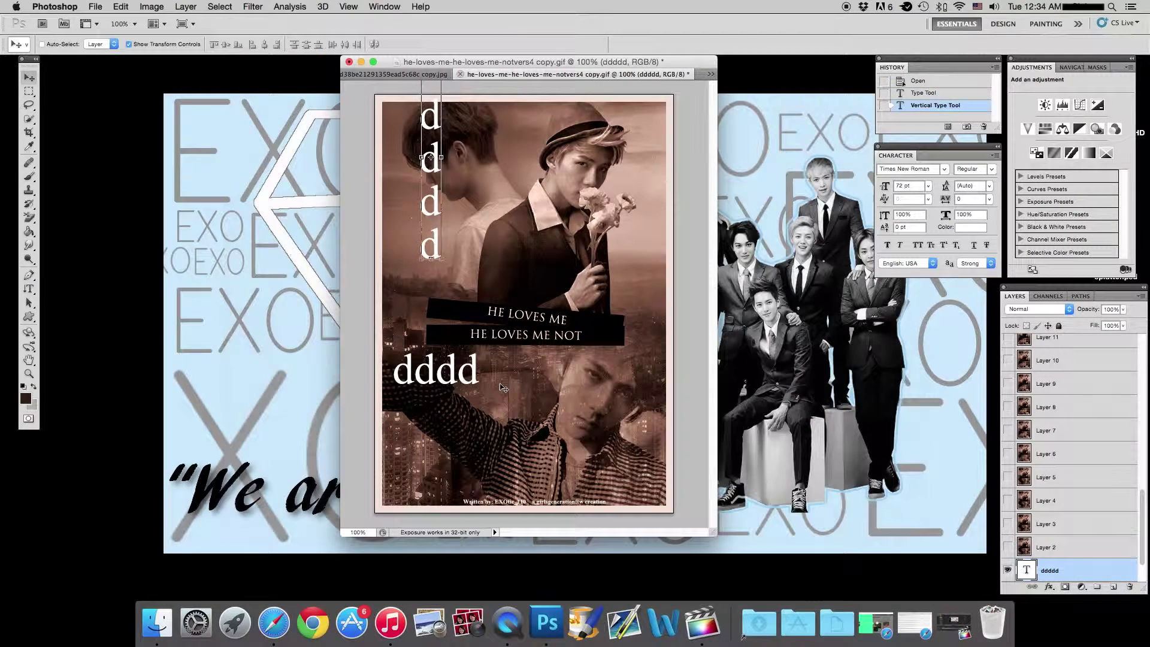
- Try adding the horizontal text "ddd" below the "dddd" text, and cancel the entry
click(33, 290)
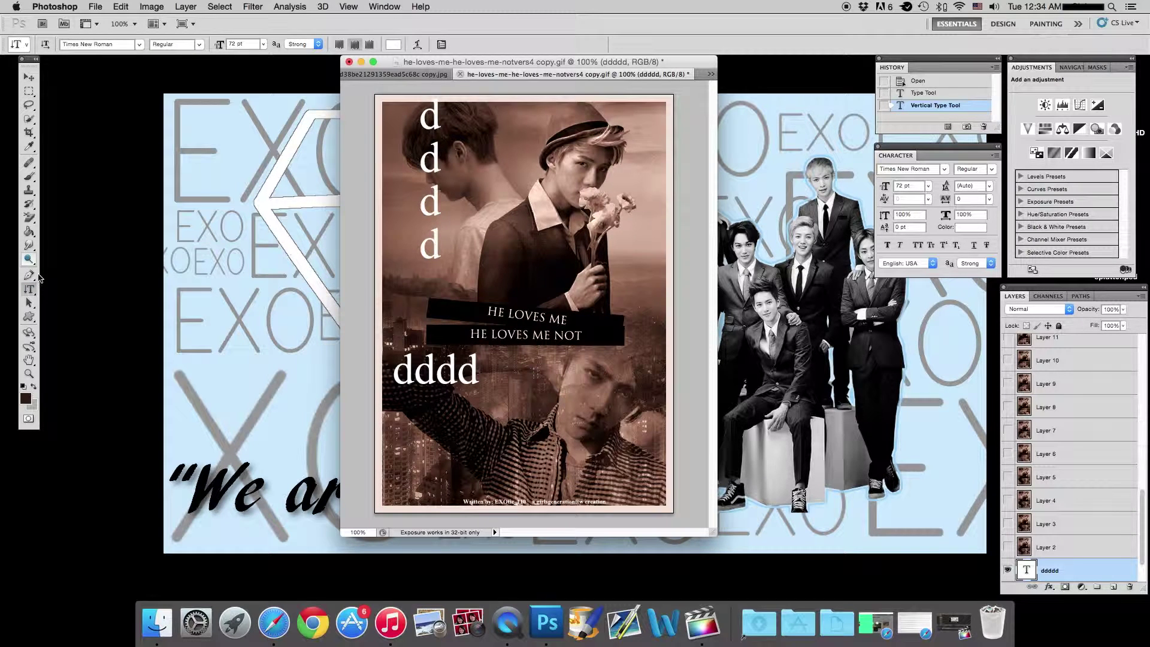
drag(29, 290, 83, 290)
click(490, 427)
text(ddd)
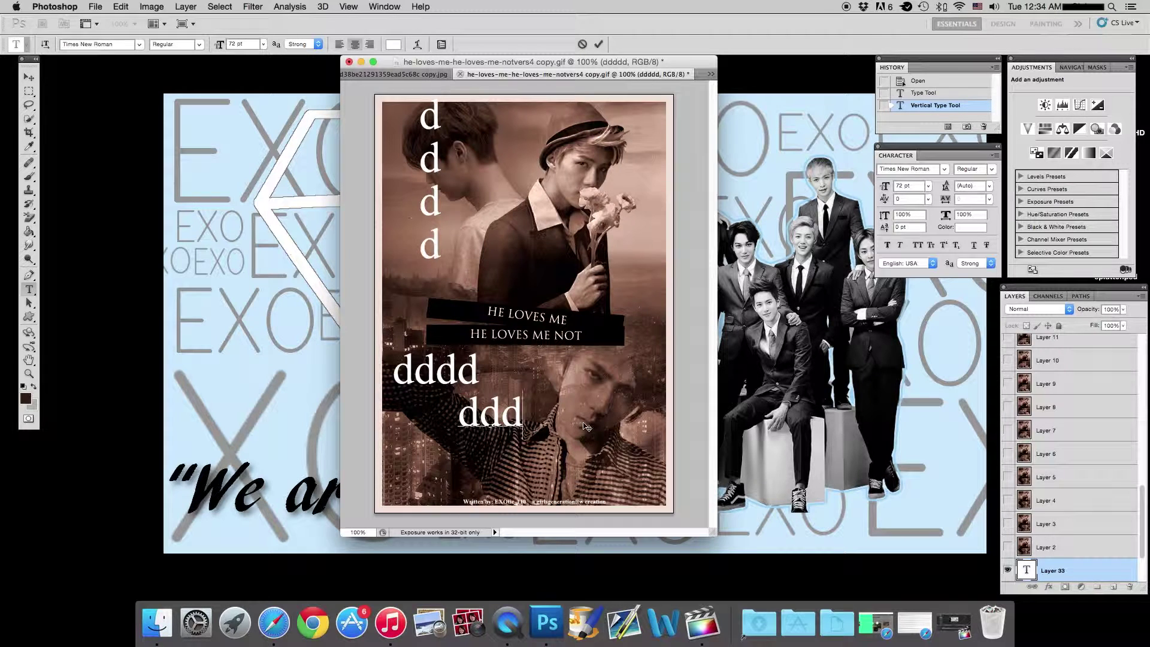
click(582, 45)
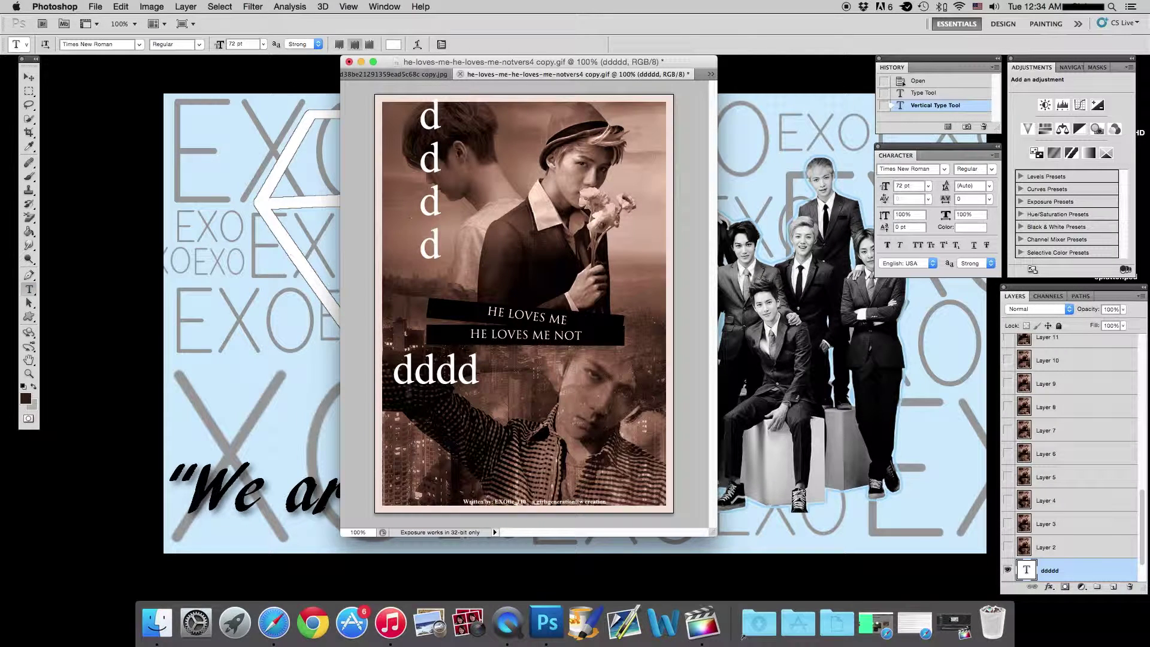
- Try a paragraph text box with "ddddddddddd" across the lower poster, clear its text and delete the layer
drag(410, 400, 661, 459)
text(ddddddddddd)
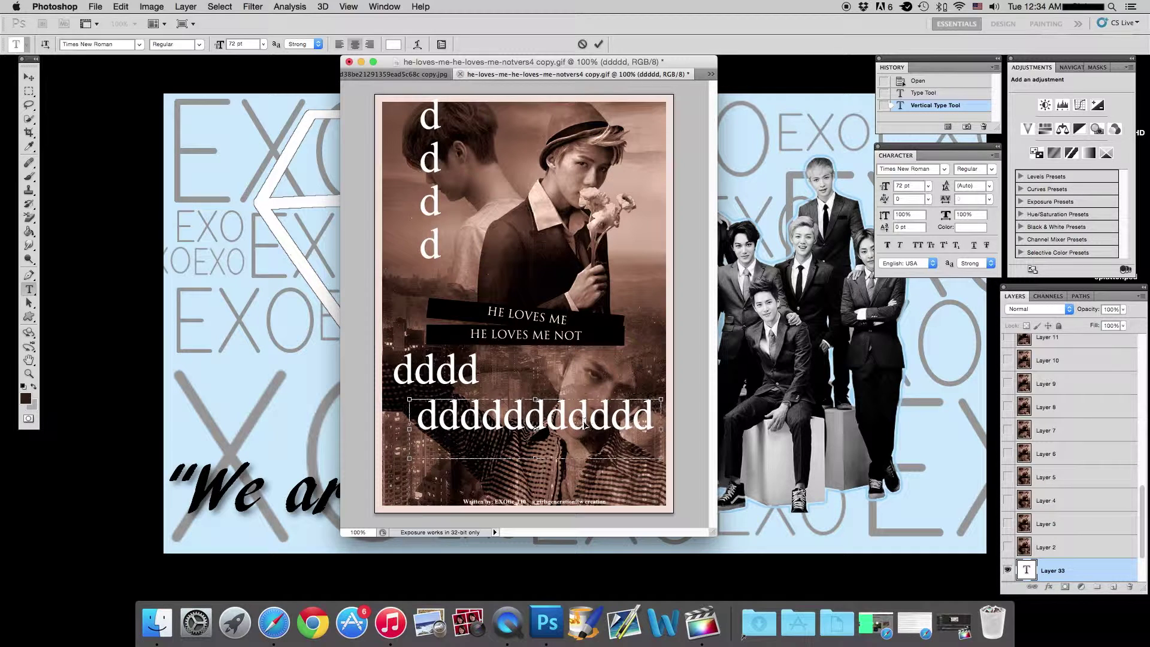
double_click(585, 425)
key(BackSpace)
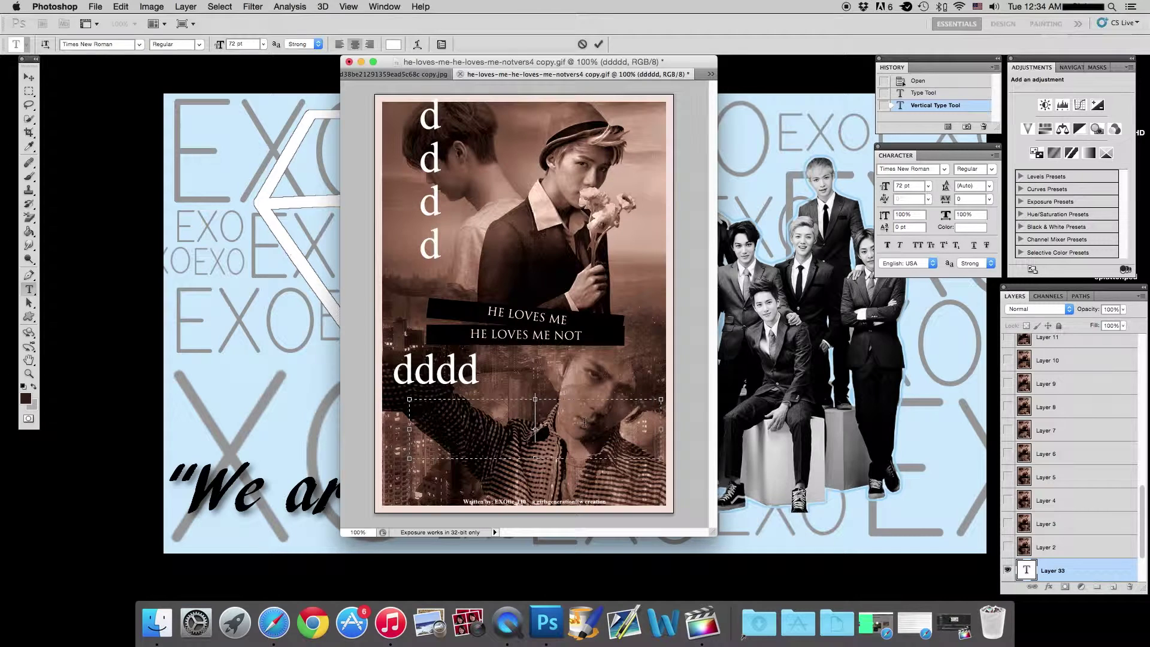
click(1107, 568)
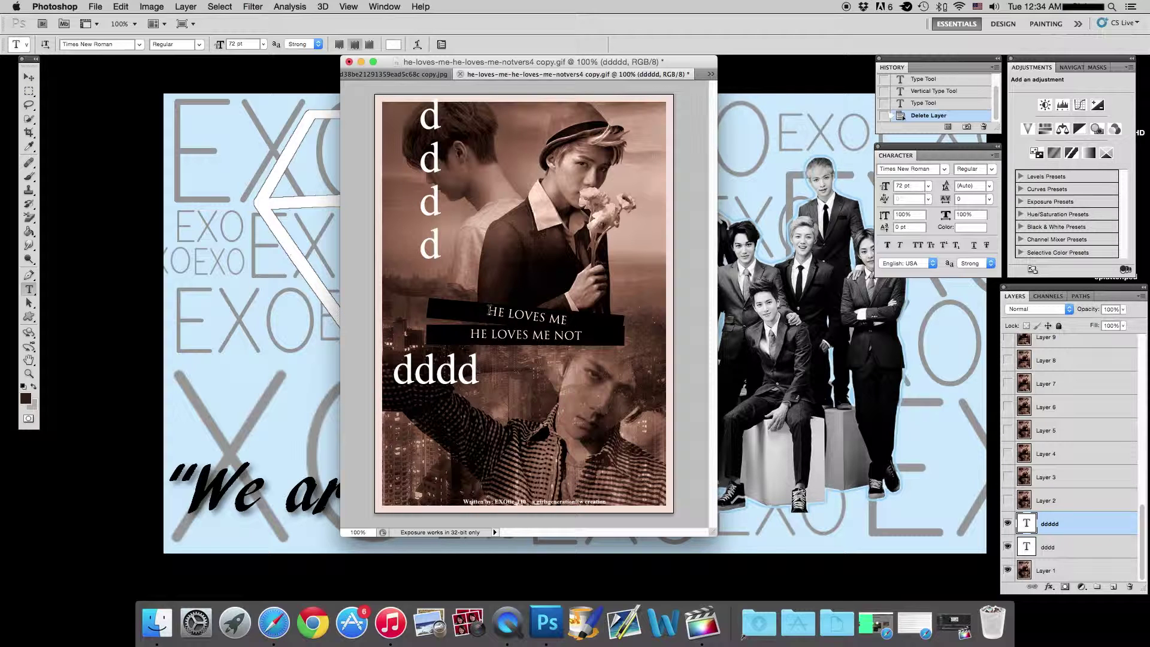
- Scale the vertical text to 108.82% width and 96.36% height, rotate it about 13.8°, and place it over the lower man's face
click(28, 78)
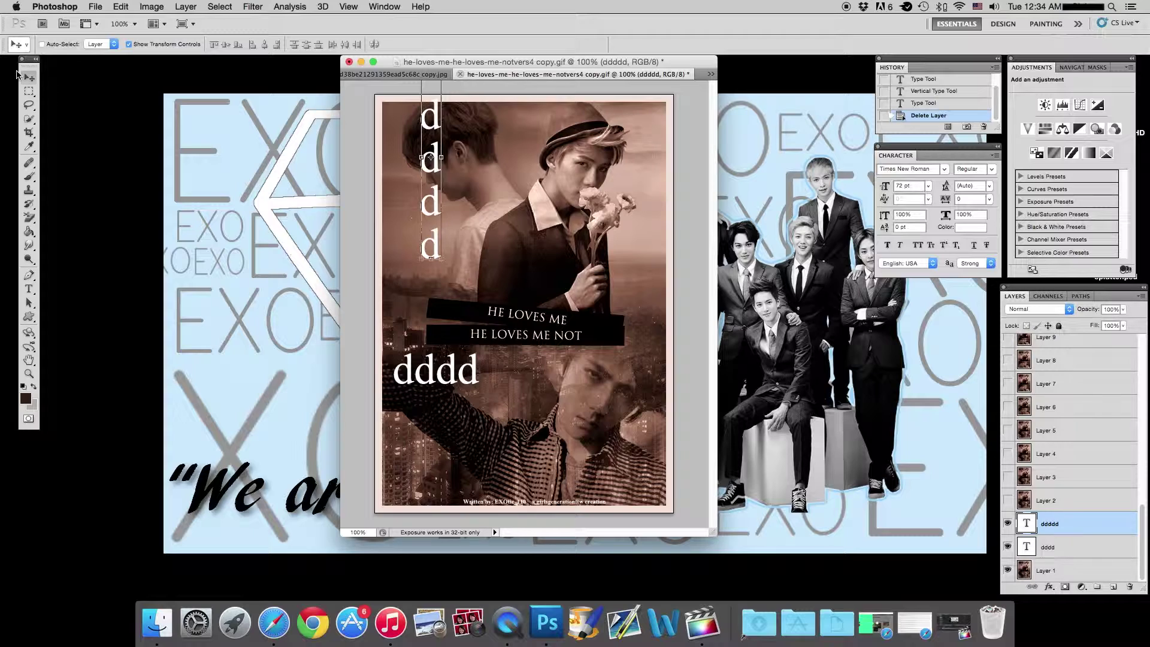
drag(436, 127, 475, 156)
mouse_move(478, 280)
mouse_down()
mouse_move(500, 283)
mouse_move(455, 227)
mouse_move(414, 240)
mouse_move(419, 214)
mouse_move(507, 250)
mouse_move(527, 280)
mouse_move(474, 288)
mouse_up()
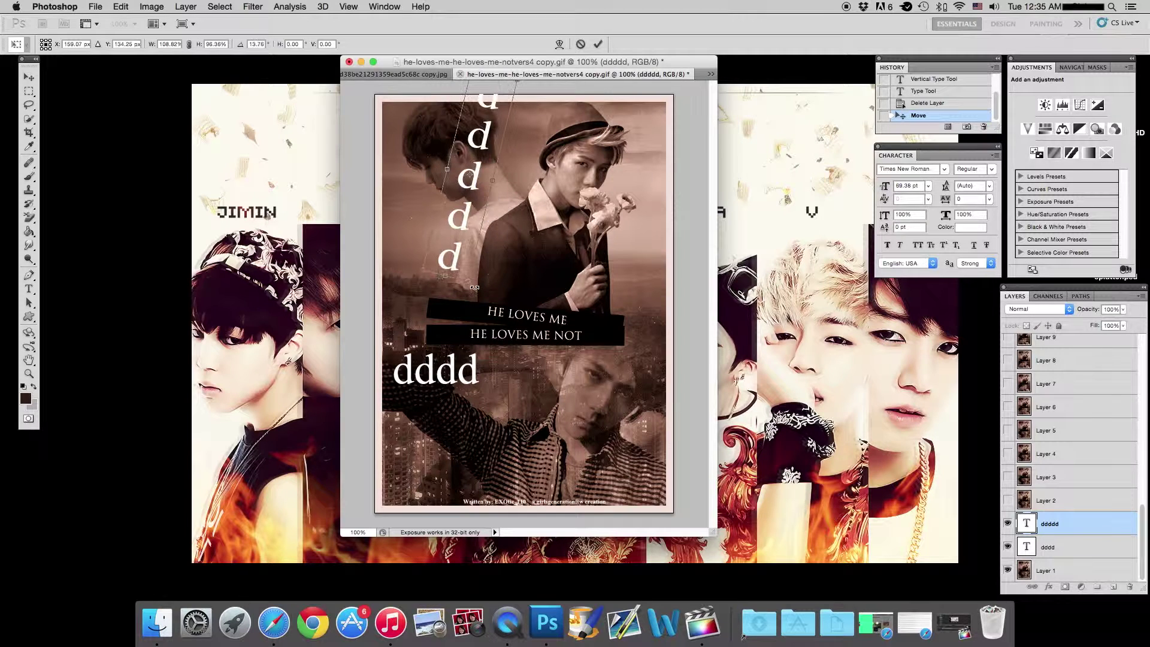
drag(460, 207, 623, 454)
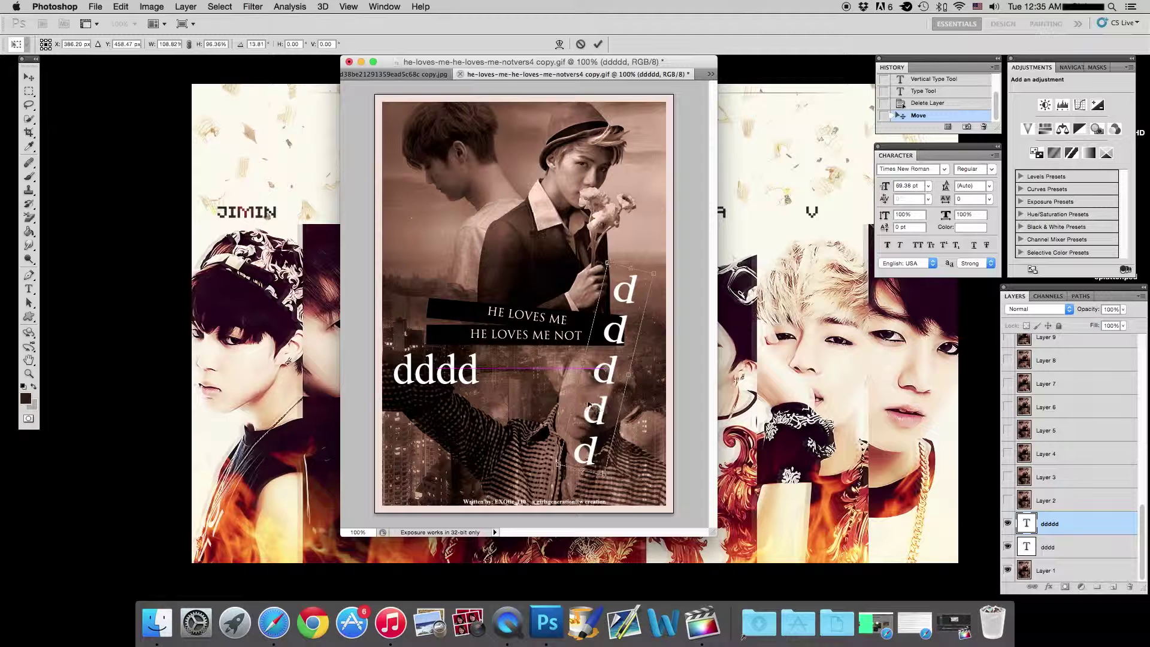
key(Return)
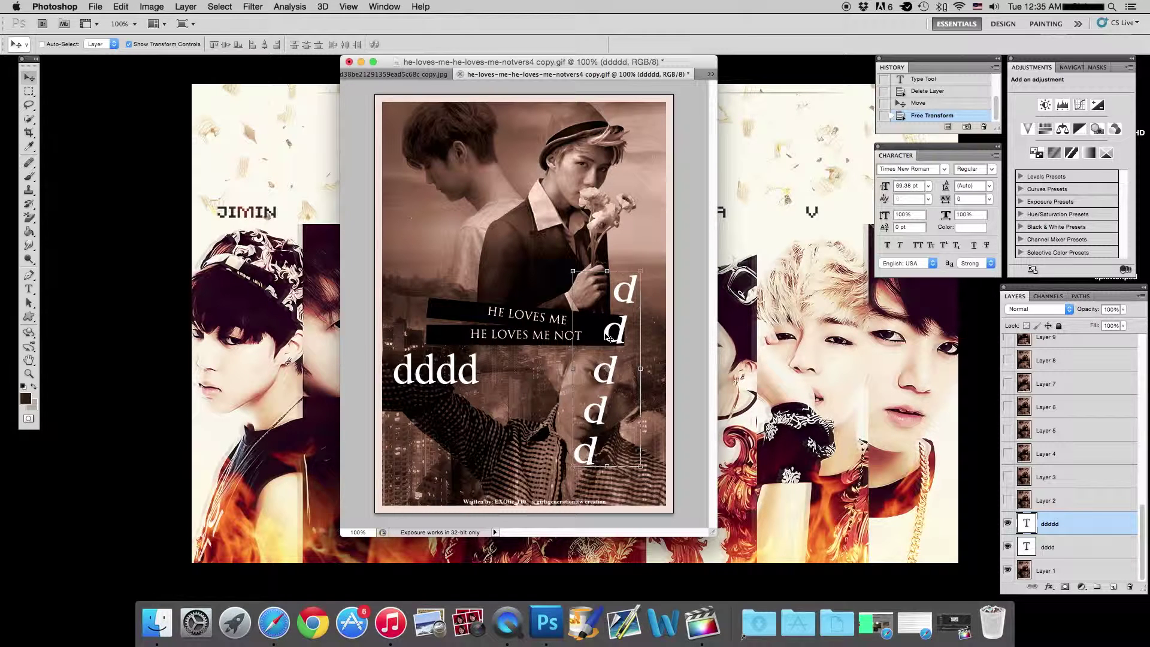
- Review the transform options available for the vertical text without applying any
key(super+t)
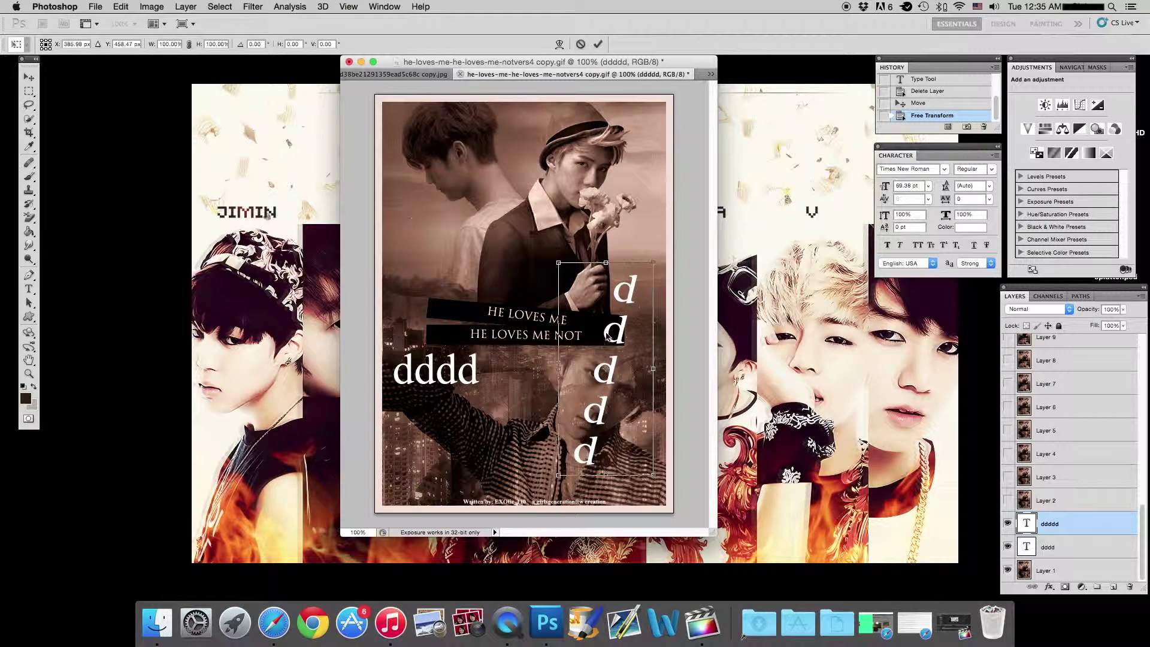
right_click(607, 337)
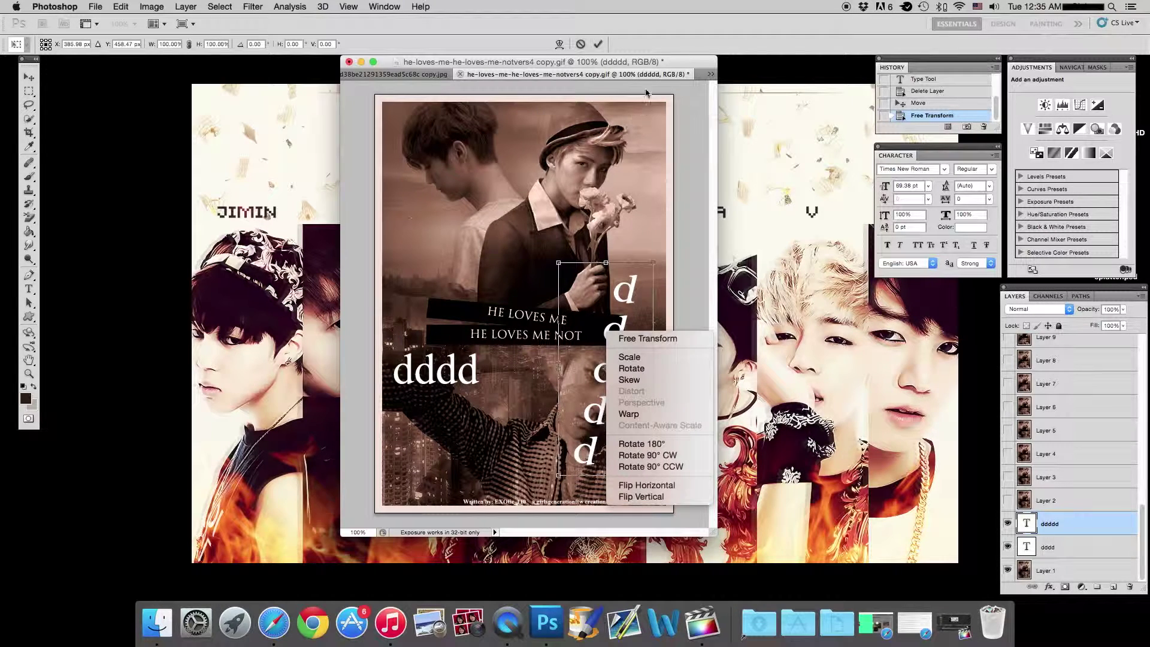
click(580, 44)
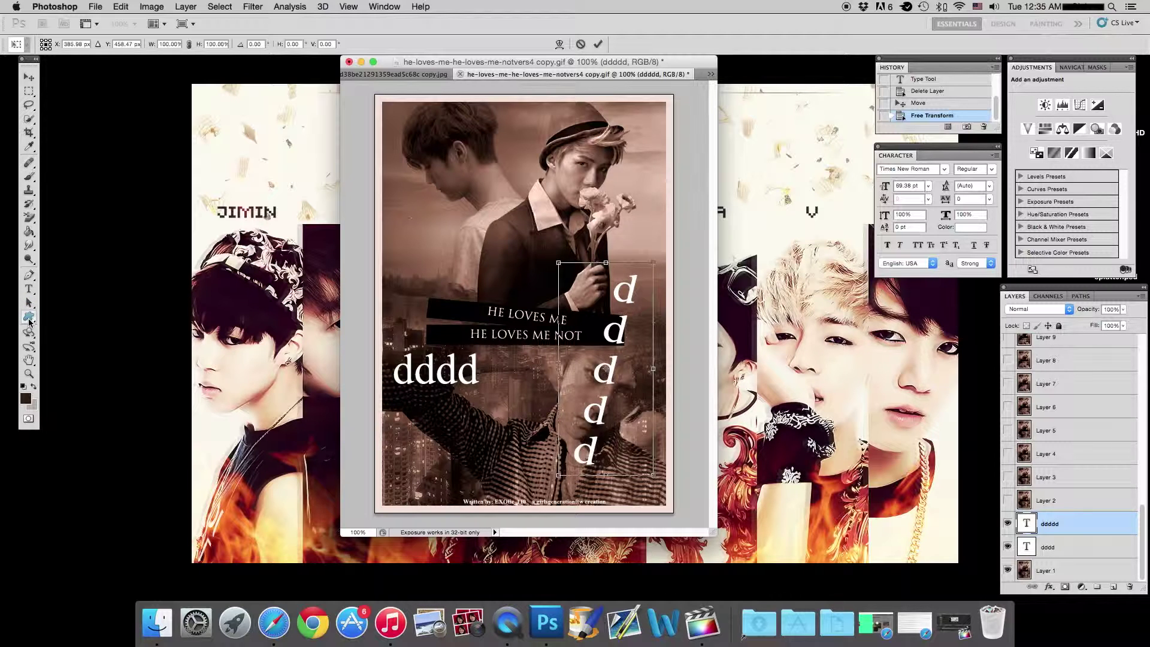
- Draw a bright orange bone across the upper poster with the Custom Shape Tool, and revert the poster to its opened state
click(29, 321)
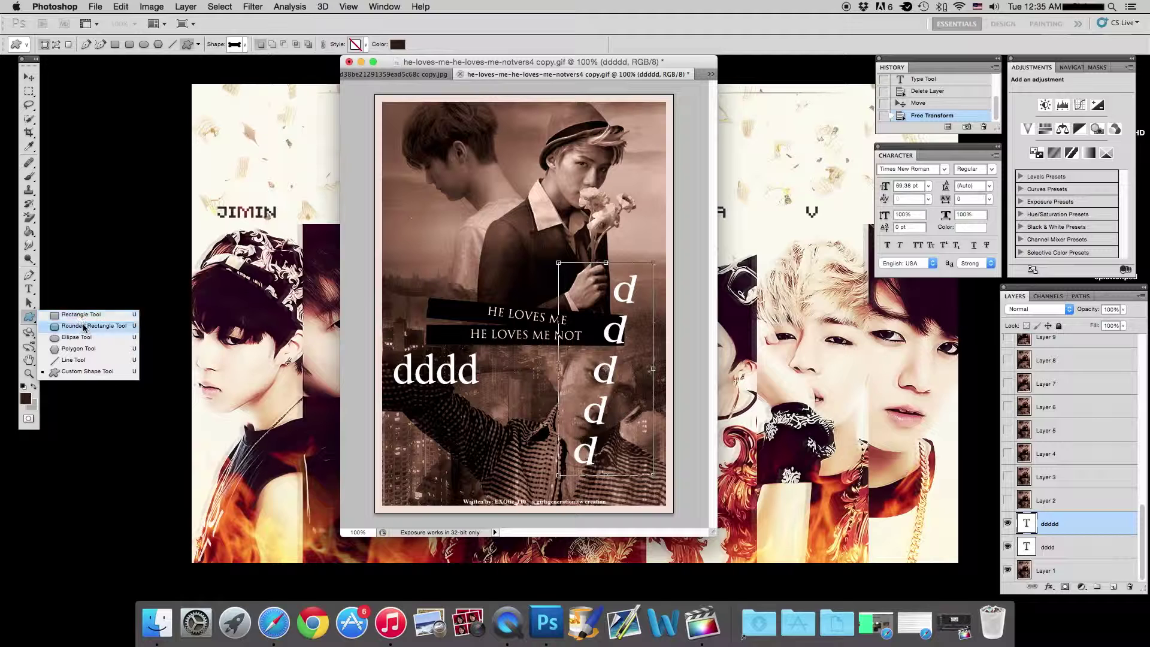
click(100, 365)
click(245, 46)
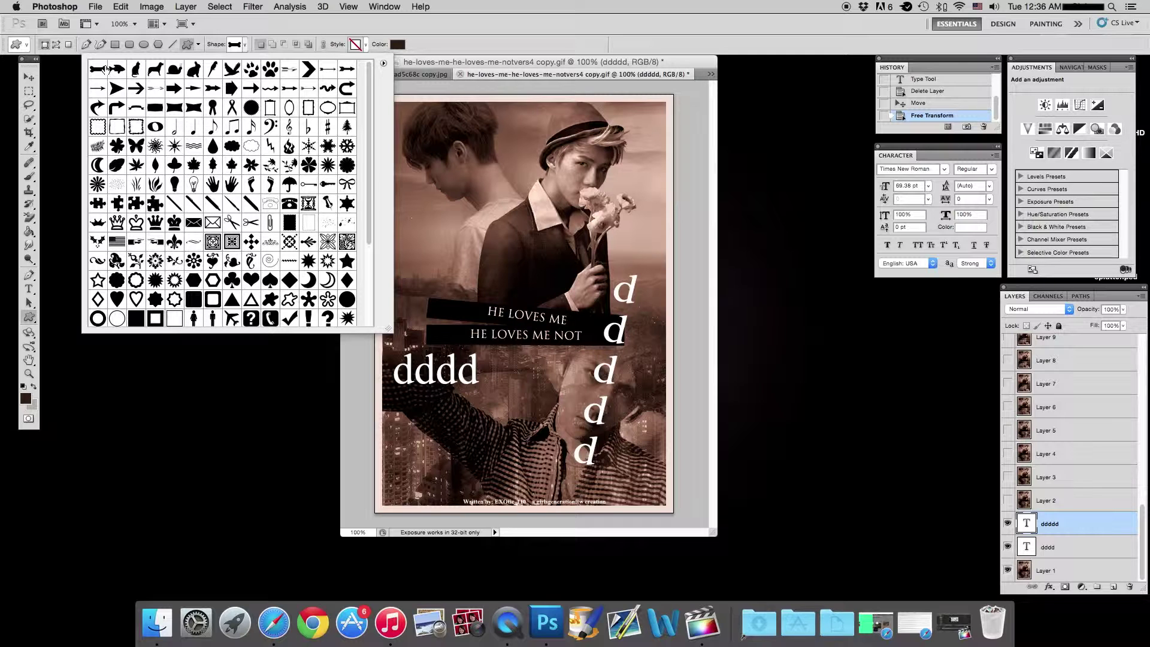
click(248, 34)
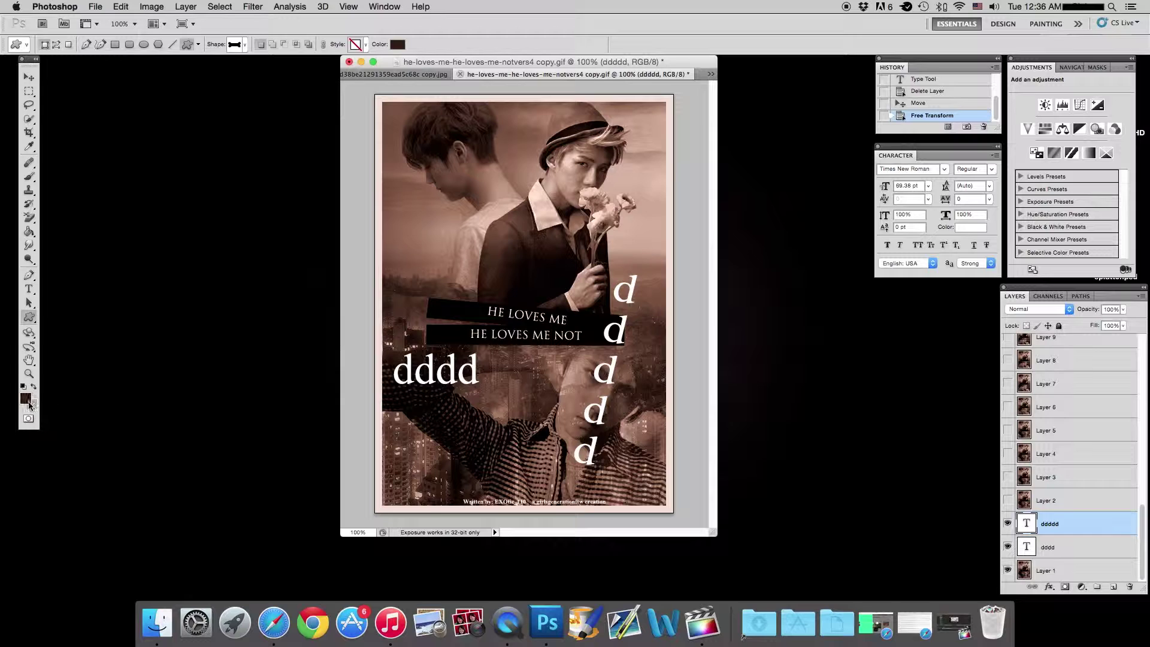
click(397, 45)
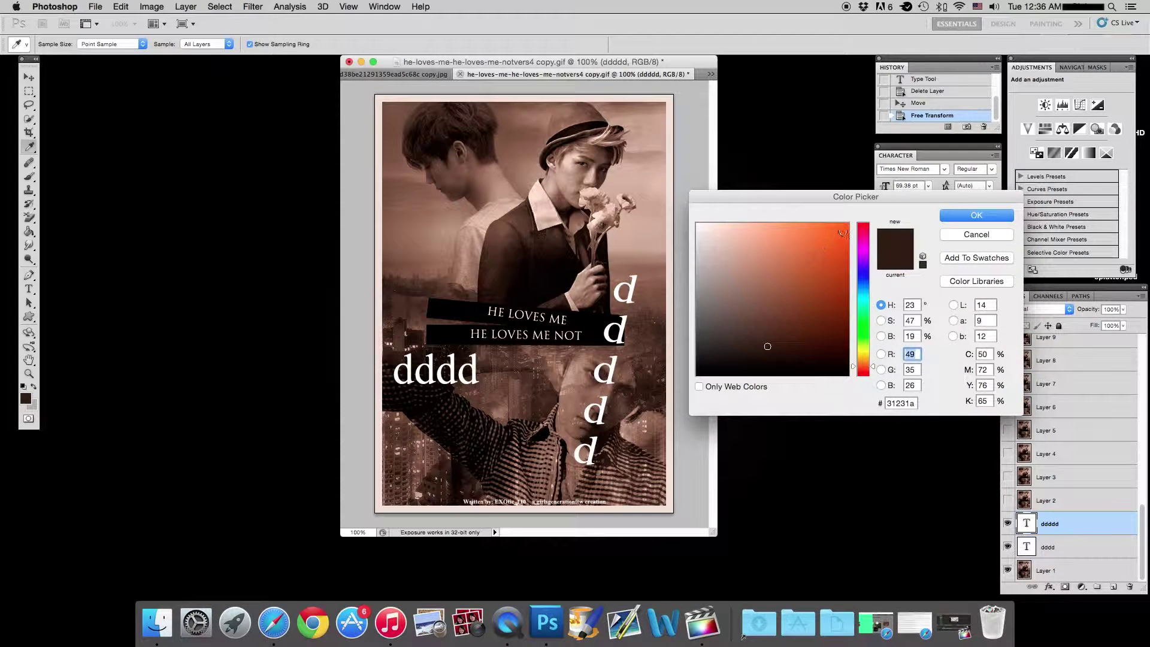
click(848, 223)
click(970, 216)
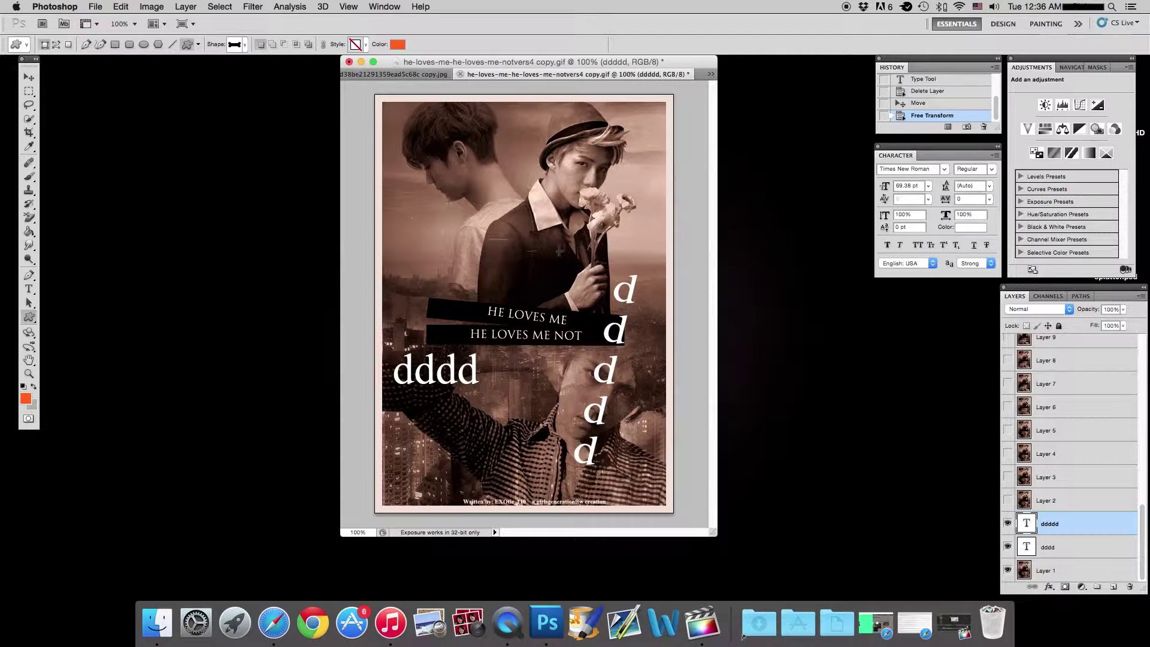
drag(575, 273, 701, 296)
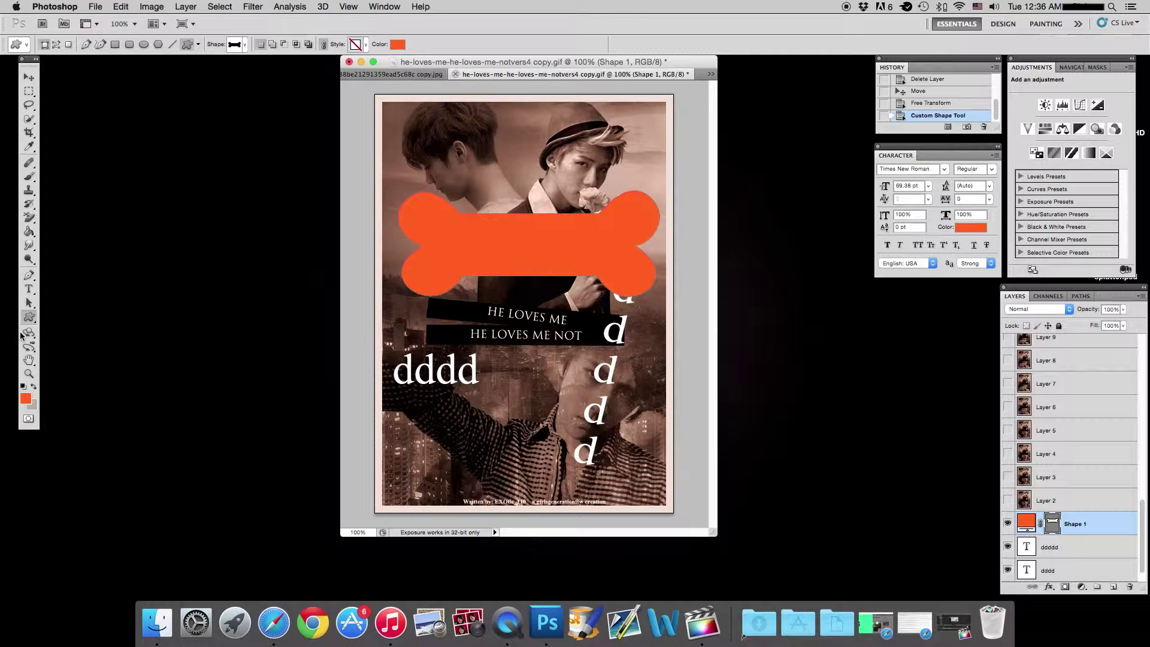
scroll(929, 83, up, 10)
click(926, 82)
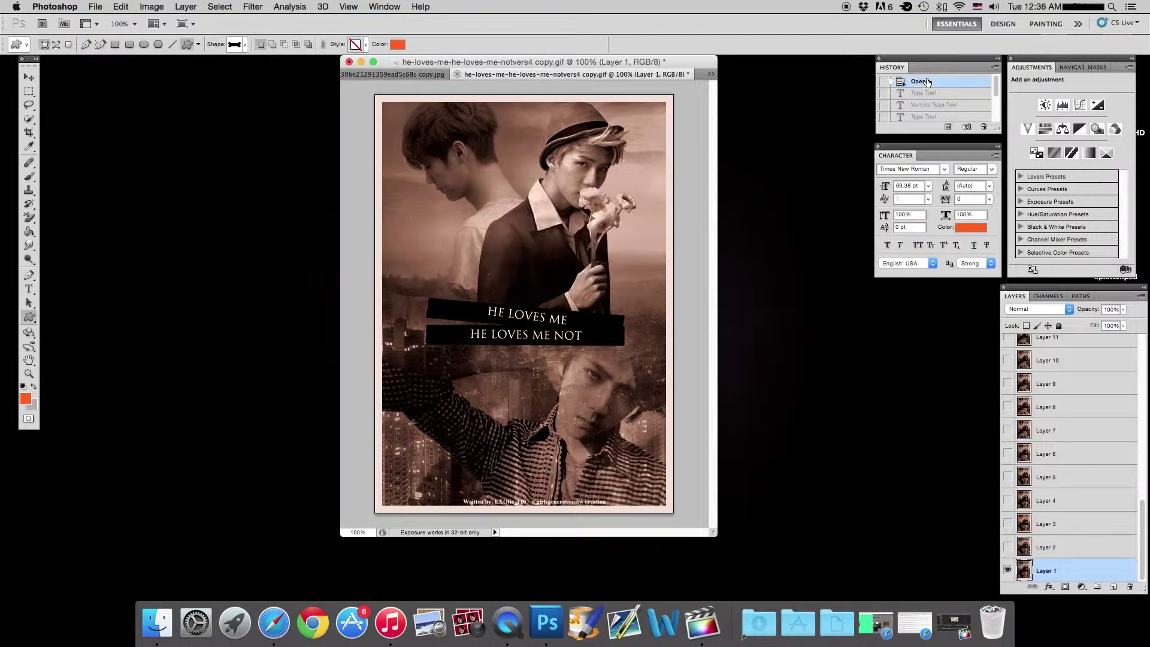
- Zoom the poster in to 300% and back out to 100%, widen its window, and make the Move Tool active
click(28, 375)
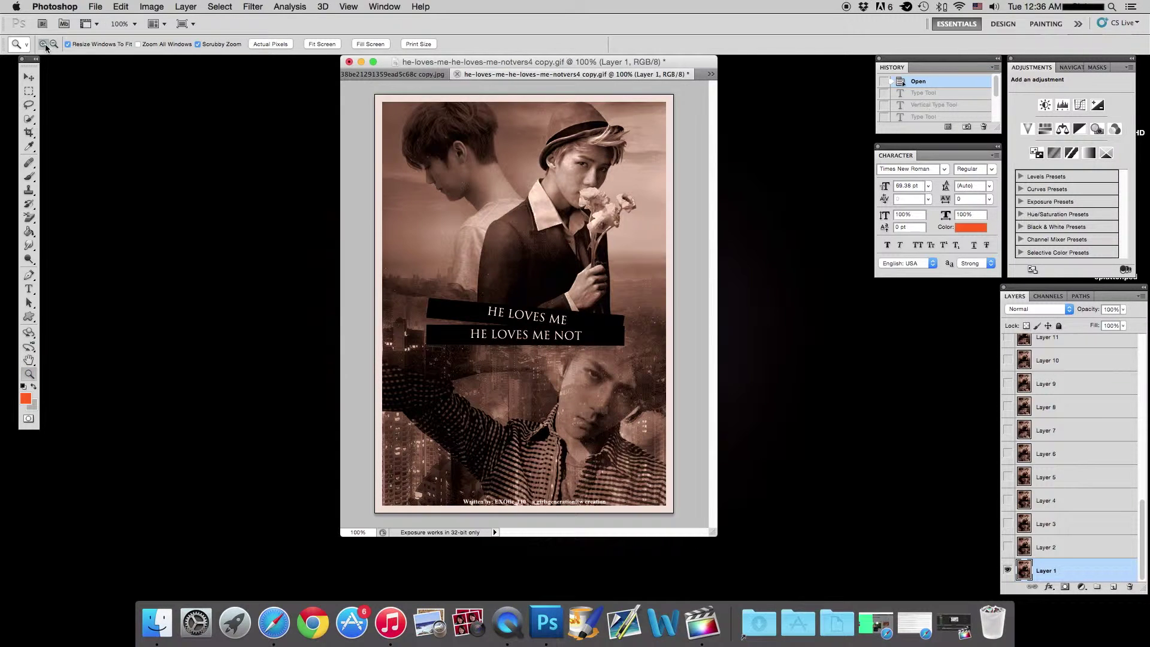
click(497, 162)
click(490, 160)
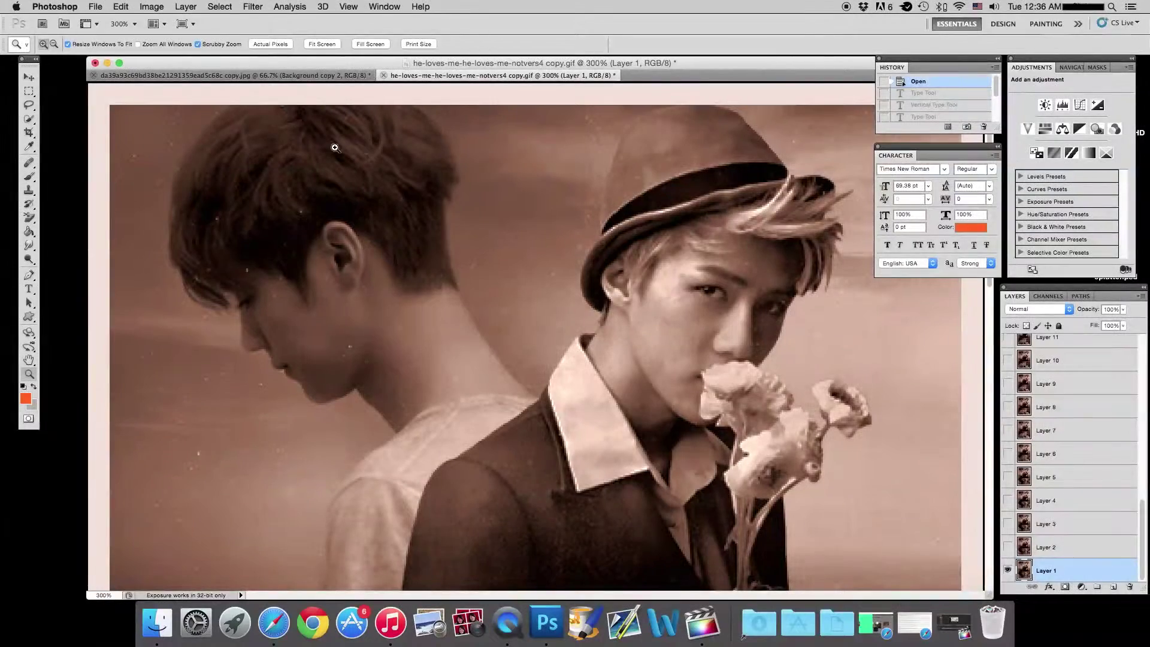
click(54, 44)
click(465, 247)
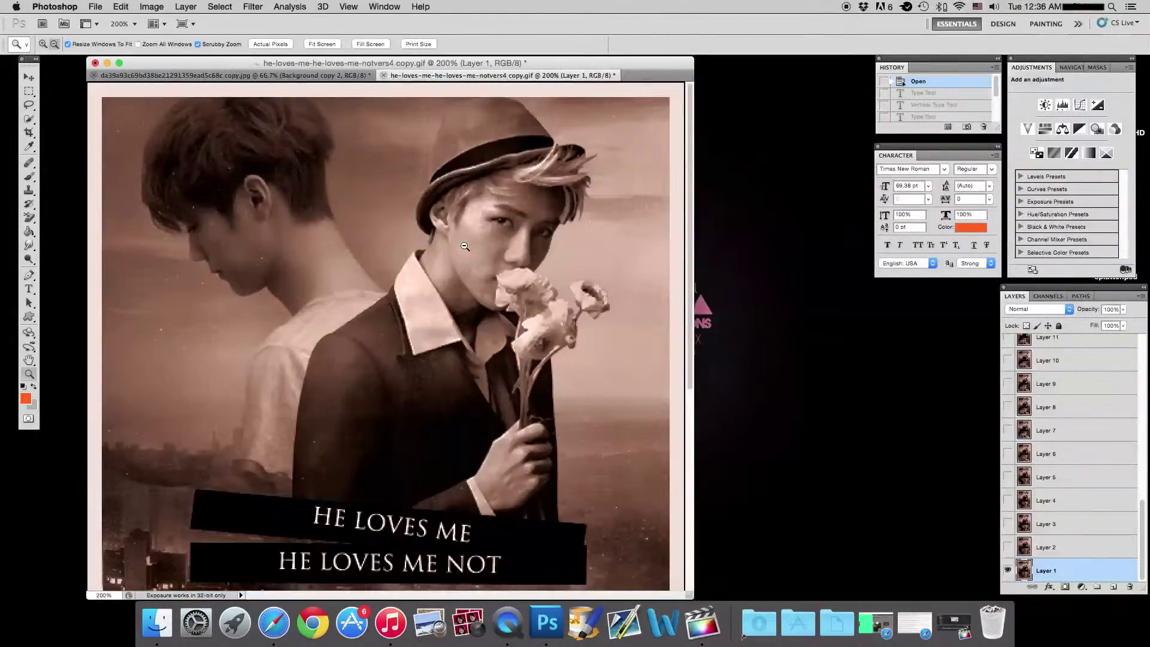
click(465, 246)
drag(388, 505, 666, 542)
click(30, 78)
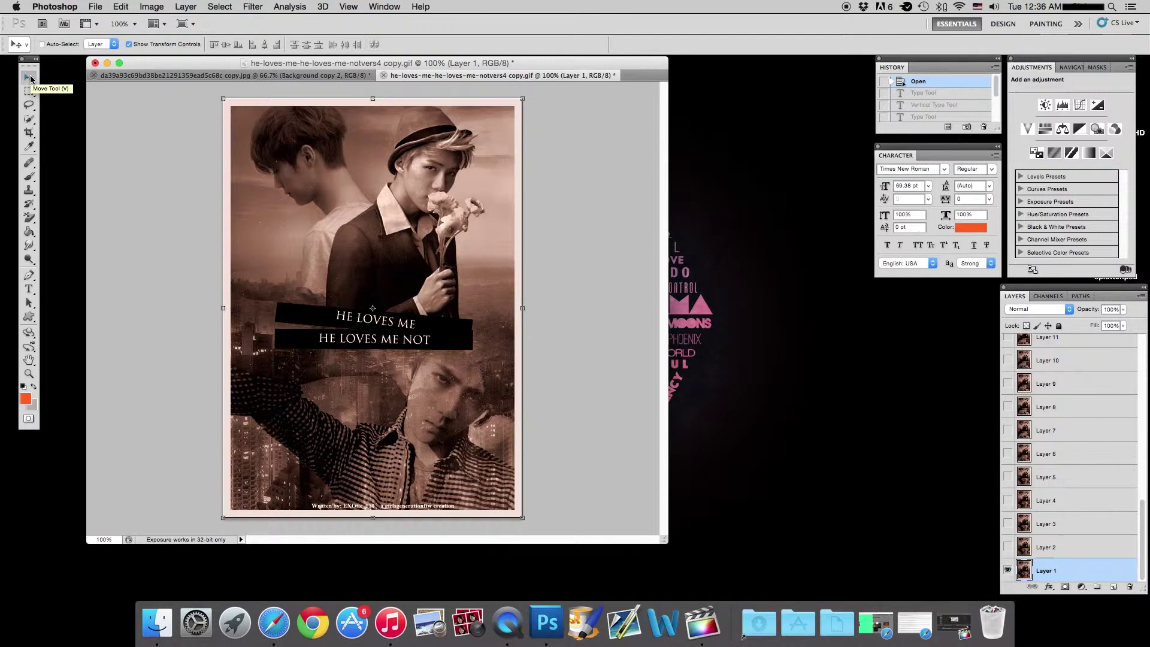